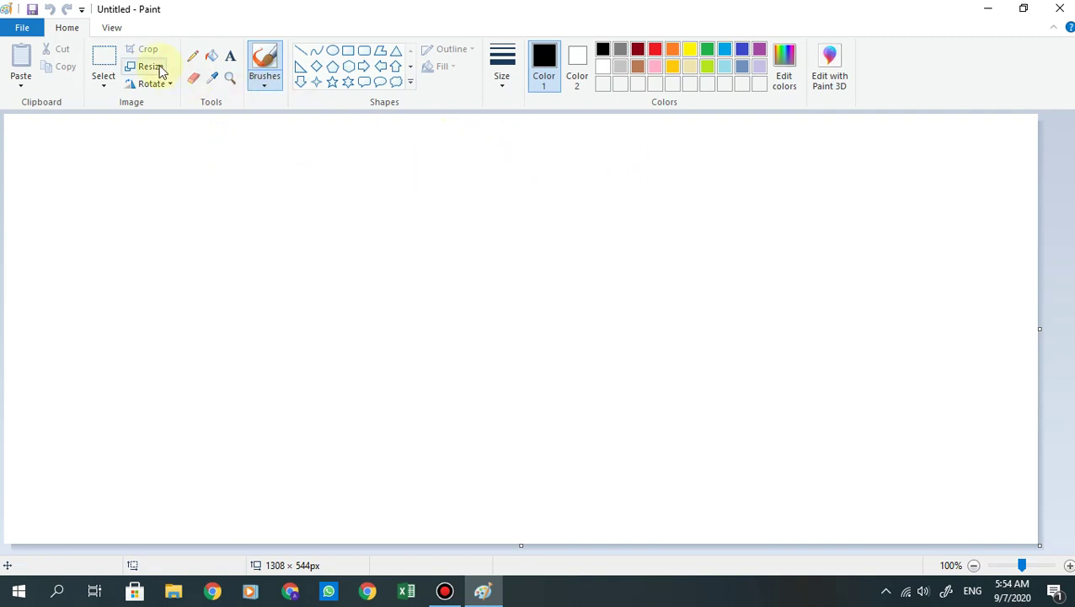
Step: Draw a short thin wavy test line with the Pencil tool in the upper-left area of the canvas
click(193, 78)
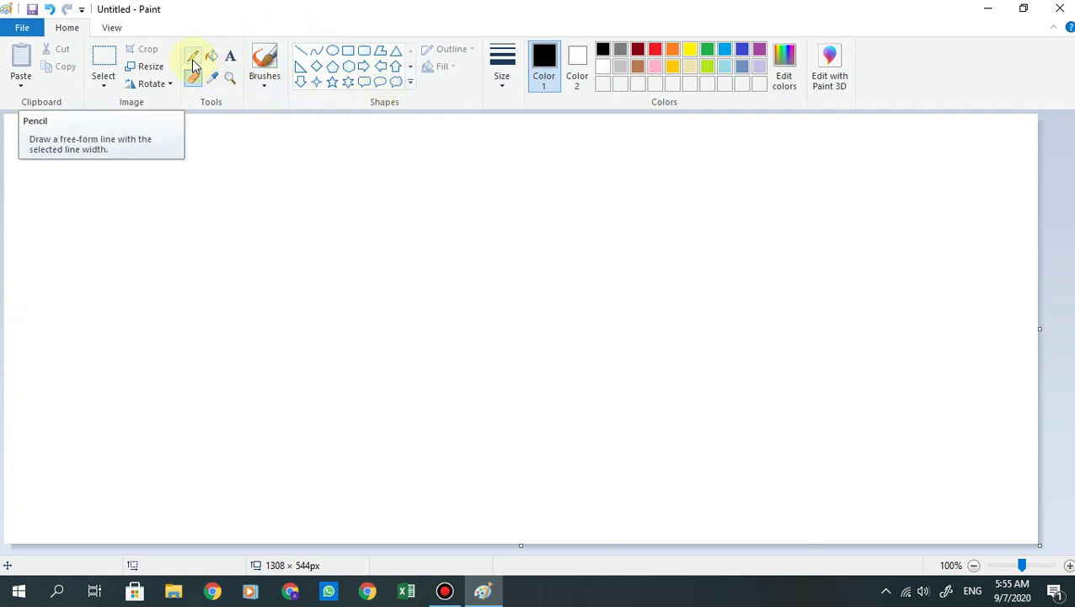
click(263, 88)
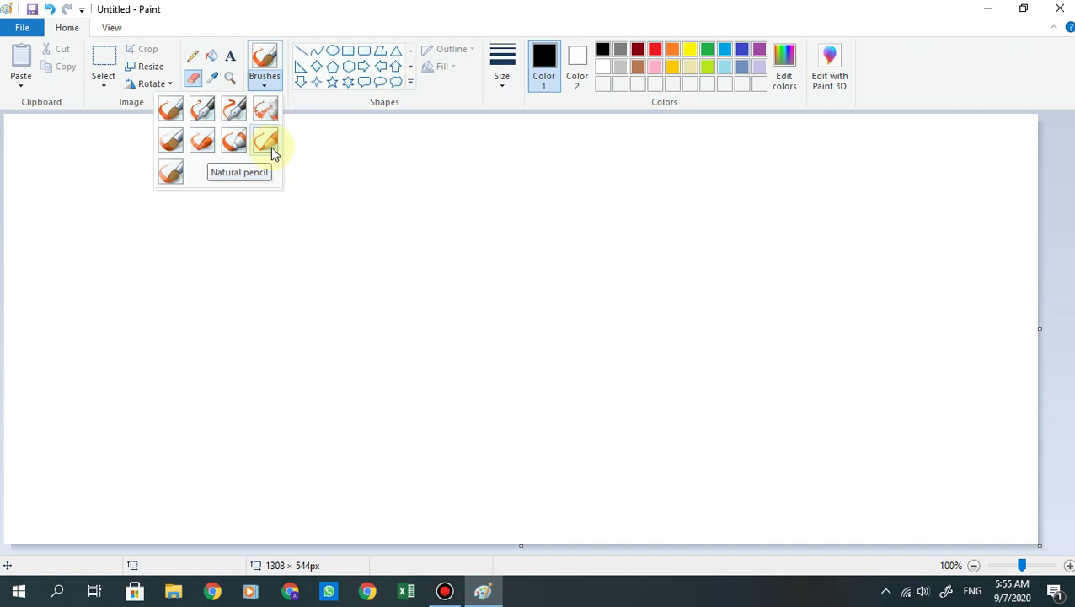
click(193, 59)
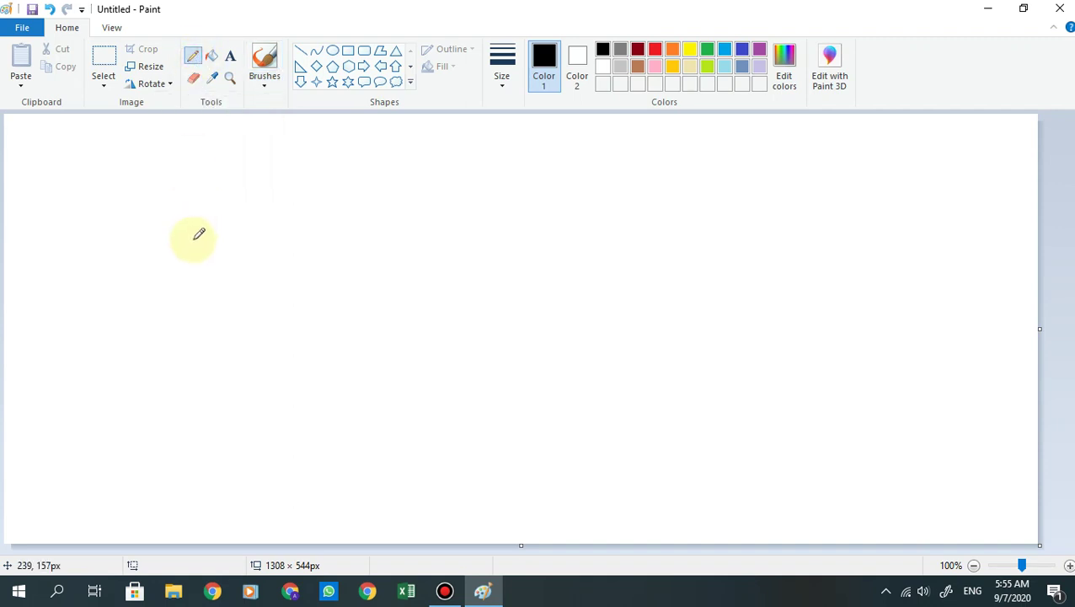
drag(193, 238, 251, 236)
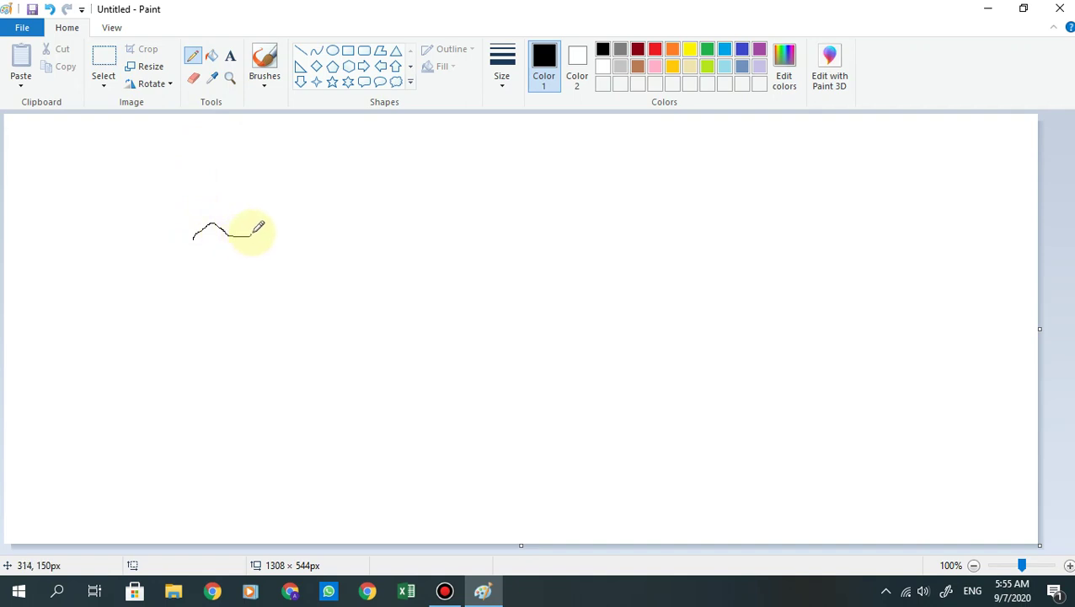
Step: Set the Pencil to its thickest line width and draw a second wavy test line below the thin one
click(503, 72)
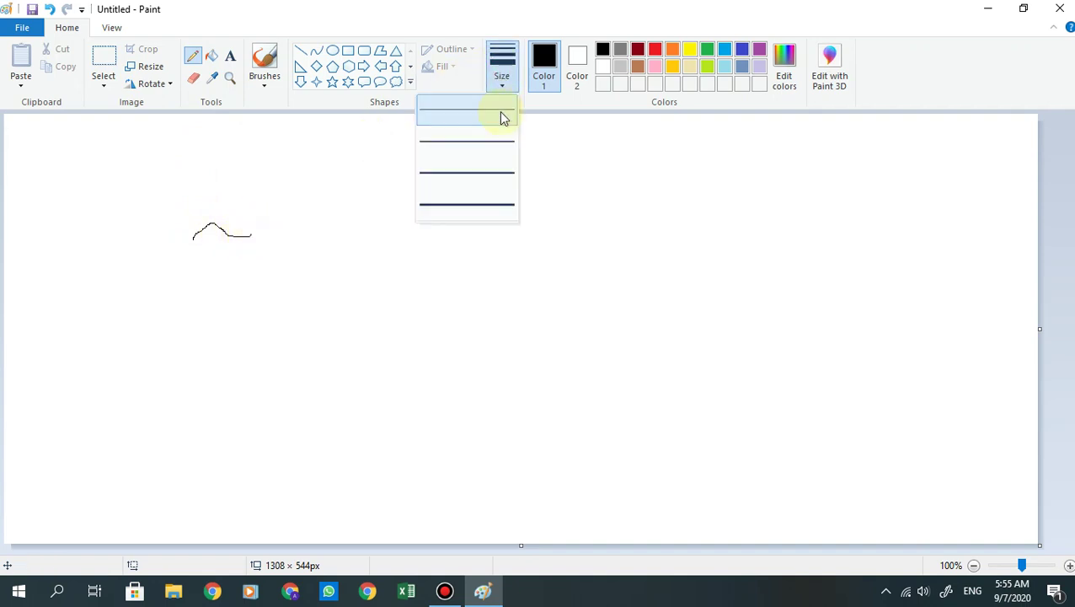
click(473, 206)
mouse_move(195, 270)
mouse_down()
mouse_move(204, 255)
mouse_move(251, 253)
mouse_up()
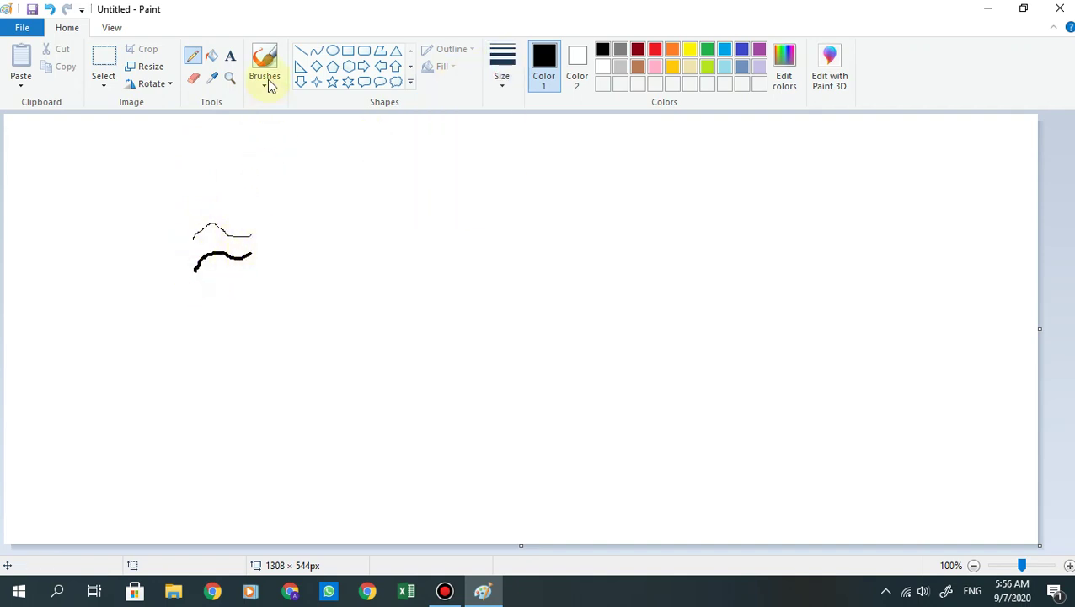
Step: Draw a wavy test stroke above the pencil lines with the Natural pencil brush and choose its thickest size
click(265, 88)
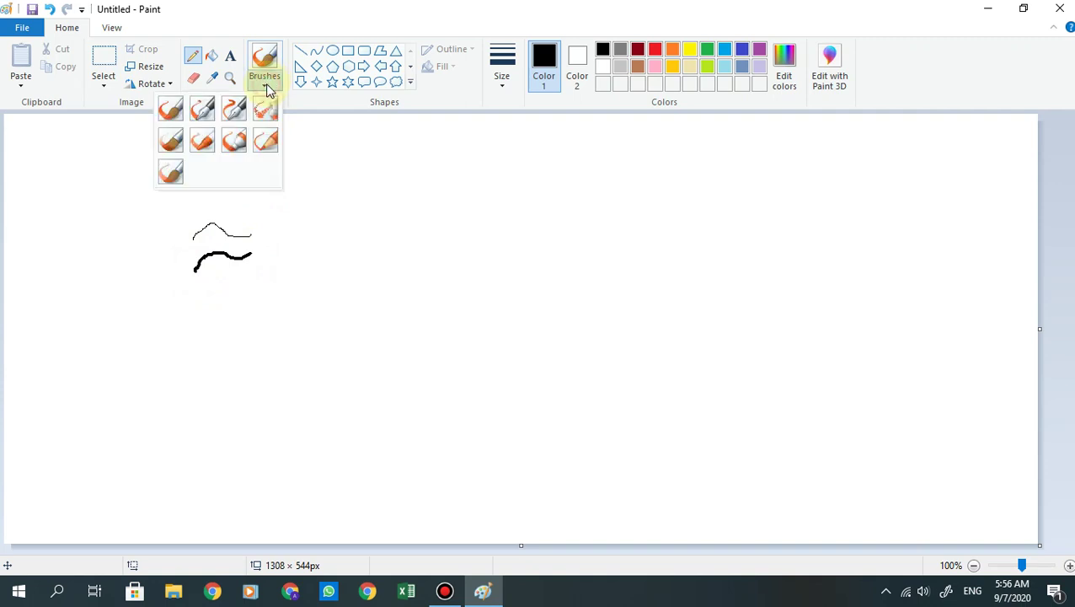
click(269, 143)
mouse_move(190, 222)
mouse_down()
mouse_move(211, 199)
mouse_move(246, 206)
mouse_up()
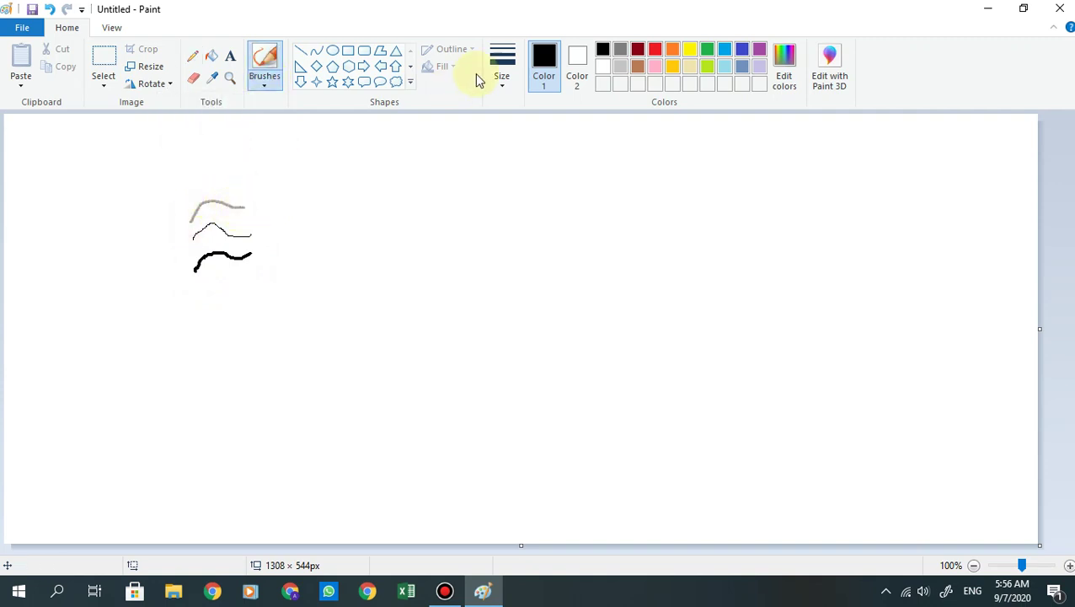
click(504, 87)
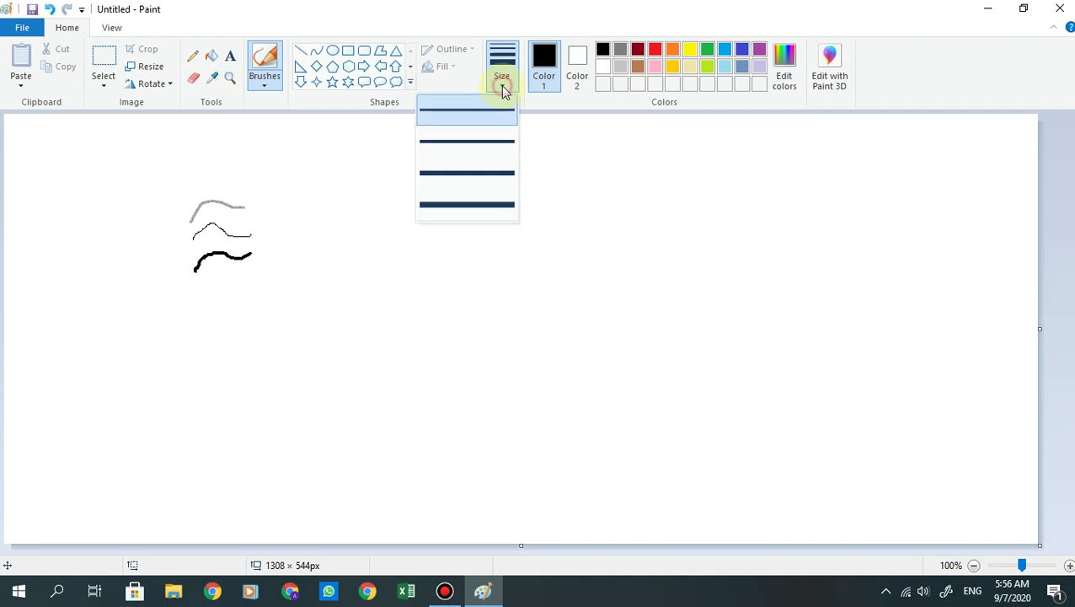
click(465, 200)
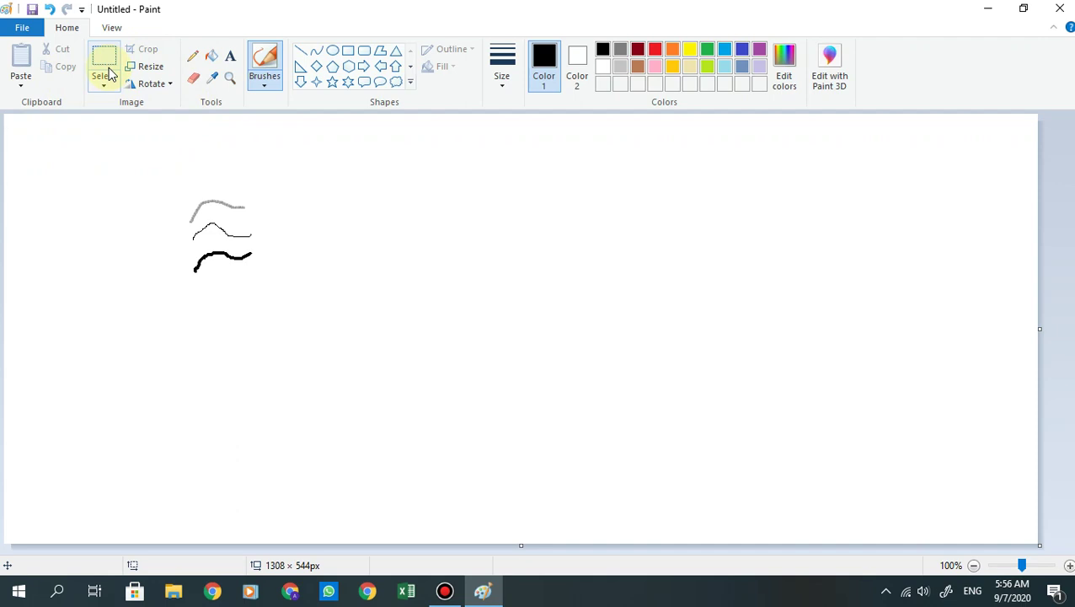
Step: Erase all three test strokes from the canvas
click(193, 76)
mouse_move(191, 216)
mouse_down()
mouse_move(220, 201)
mouse_move(256, 221)
mouse_move(252, 240)
mouse_move(210, 226)
mouse_move(192, 240)
mouse_move(201, 224)
mouse_move(227, 243)
mouse_move(251, 235)
mouse_move(217, 216)
mouse_move(222, 238)
mouse_move(257, 251)
mouse_move(206, 254)
mouse_move(192, 270)
mouse_move(224, 250)
mouse_up()
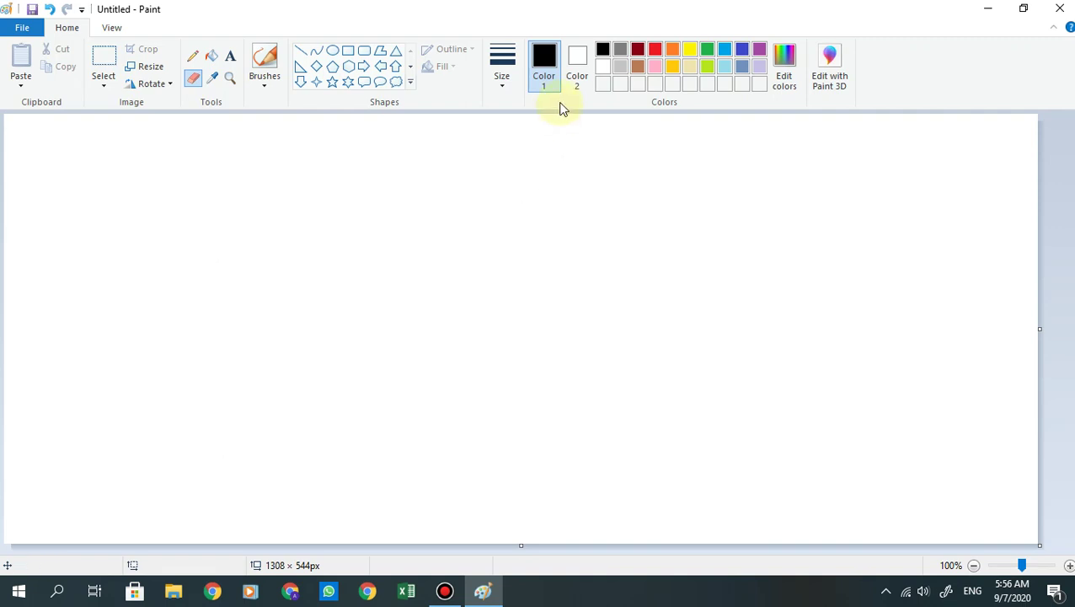
Step: Draw a closed wavy black frame around the canvas, just inside its edges, with the thick Pencil
click(351, 53)
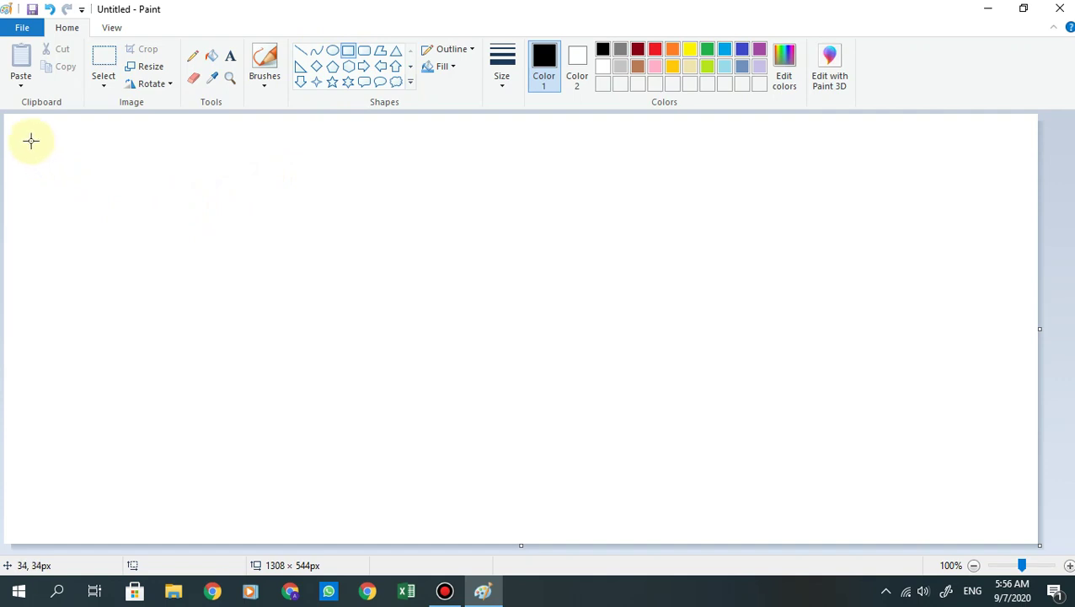
click(193, 55)
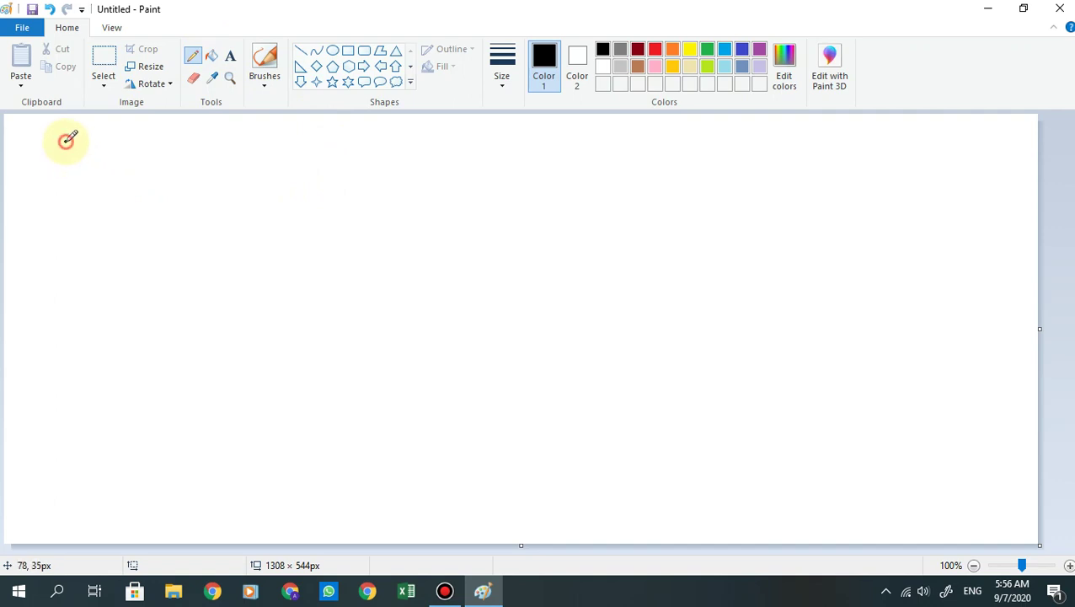
mouse_move(66, 141)
mouse_down()
mouse_move(808, 153)
mouse_move(874, 140)
mouse_move(974, 158)
mouse_move(987, 198)
mouse_move(986, 508)
mouse_move(947, 527)
mouse_move(532, 512)
mouse_move(423, 530)
mouse_move(240, 509)
mouse_move(54, 508)
mouse_move(30, 452)
mouse_move(30, 462)
mouse_move(52, 260)
mouse_move(38, 190)
mouse_move(65, 144)
mouse_up()
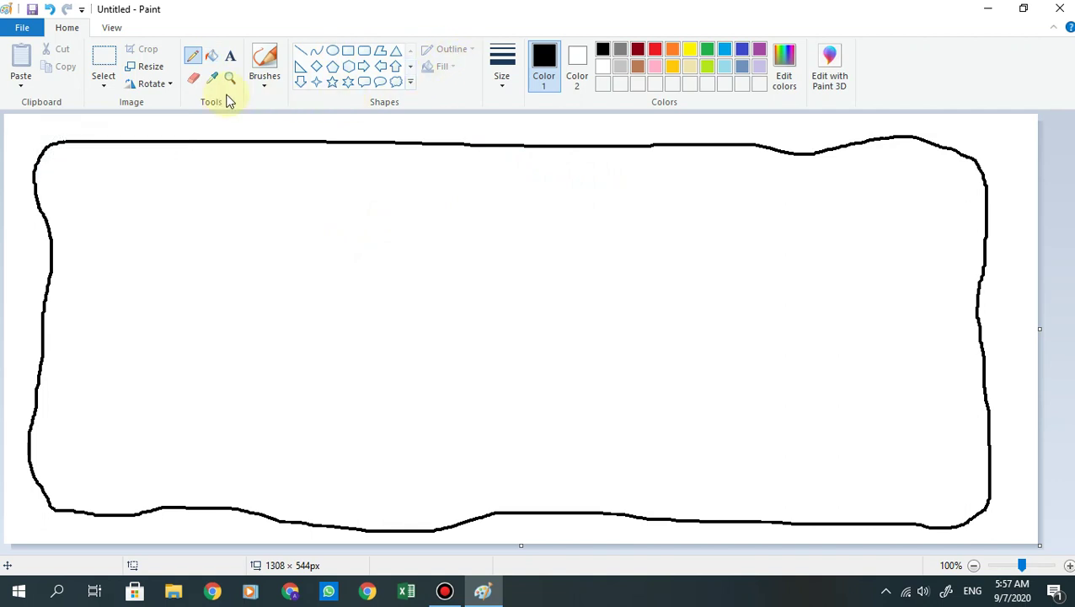
Step: Draw the thick black outline of a tree trunk with open-ended branches in the lower left half of the frame
click(192, 78)
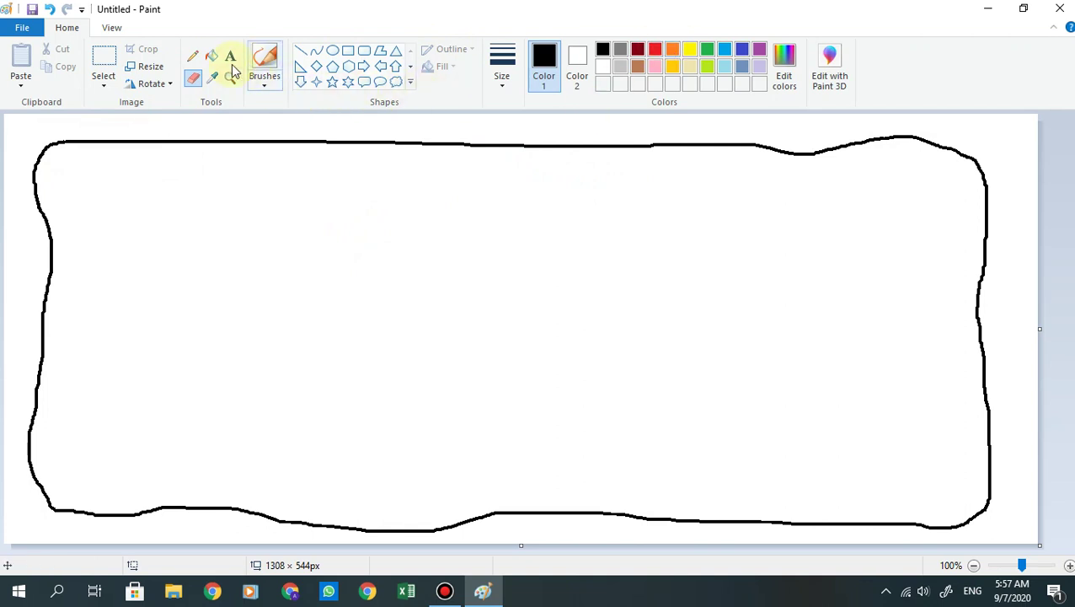
click(192, 56)
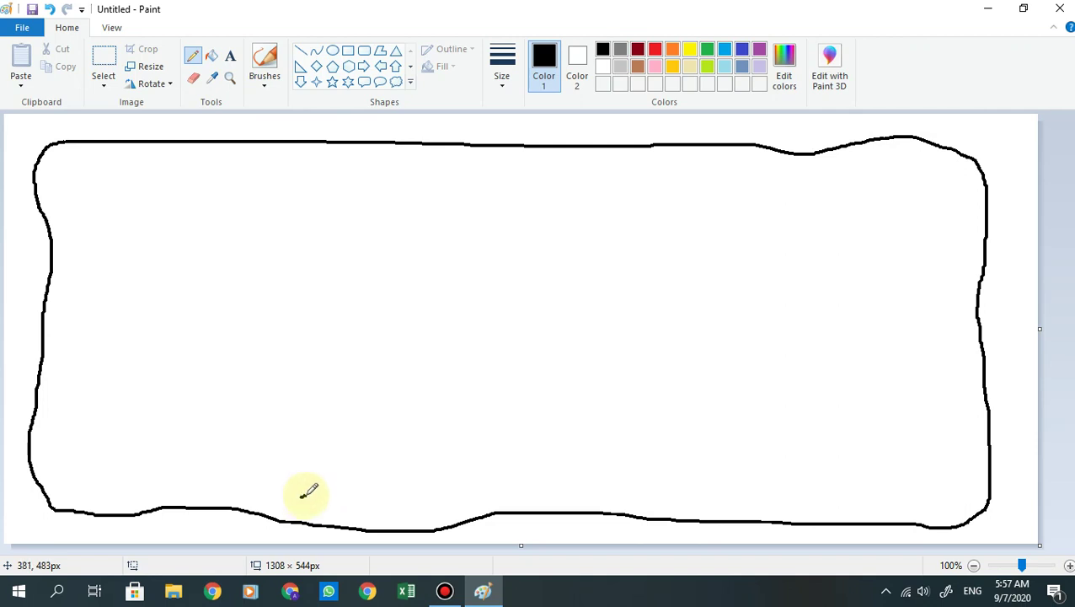
mouse_move(301, 497)
mouse_down()
mouse_move(327, 479)
mouse_move(358, 413)
mouse_move(349, 378)
mouse_move(313, 360)
mouse_move(336, 351)
mouse_move(360, 371)
mouse_move(365, 320)
mouse_move(380, 323)
mouse_move(386, 351)
mouse_move(420, 324)
mouse_move(423, 342)
mouse_move(385, 390)
mouse_move(419, 371)
mouse_up()
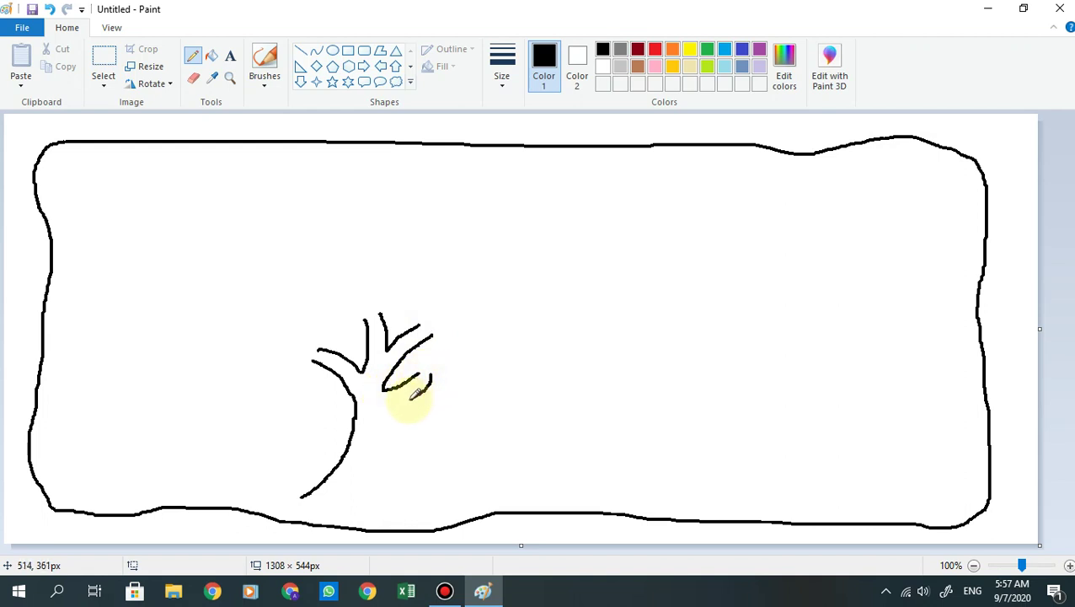
drag(387, 421, 415, 493)
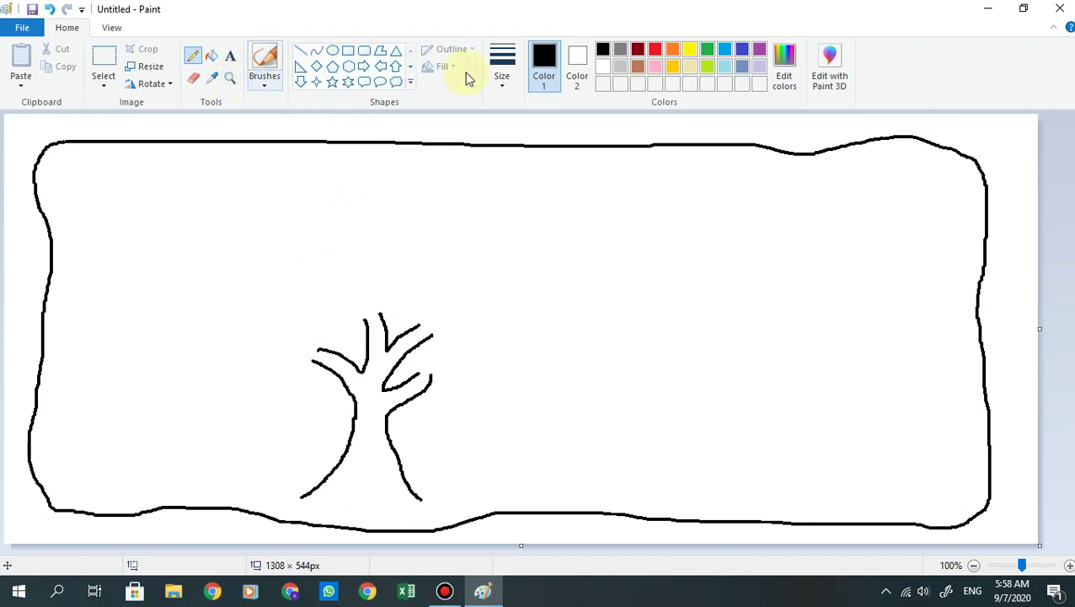
Step: Close the open ends of the tree's left and top branches with the thinnest Pencil line
click(505, 76)
click(217, 419)
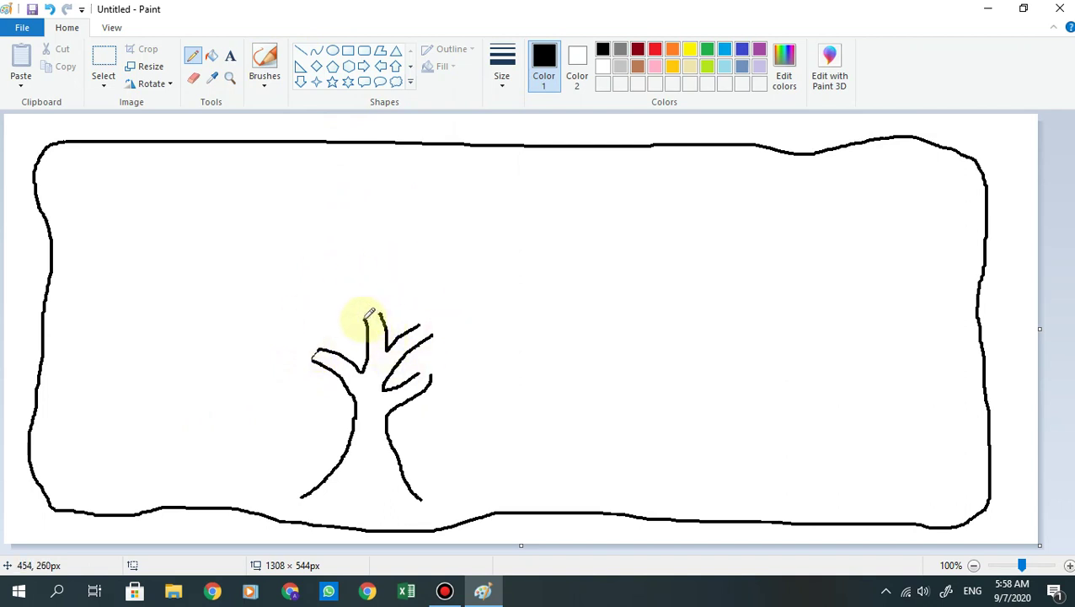
drag(365, 321, 367, 318)
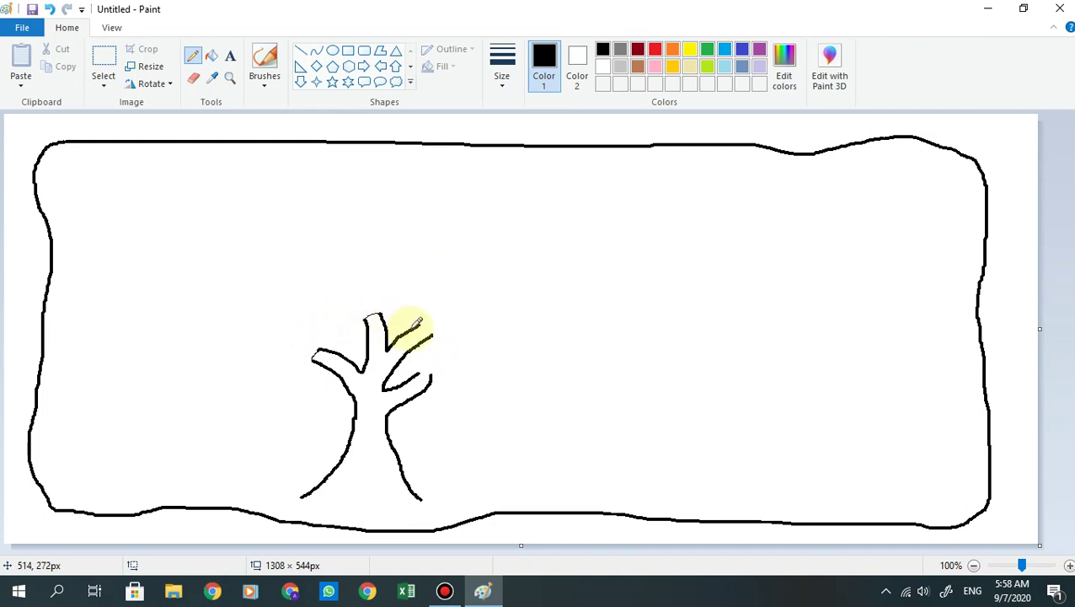
drag(417, 325, 418, 324)
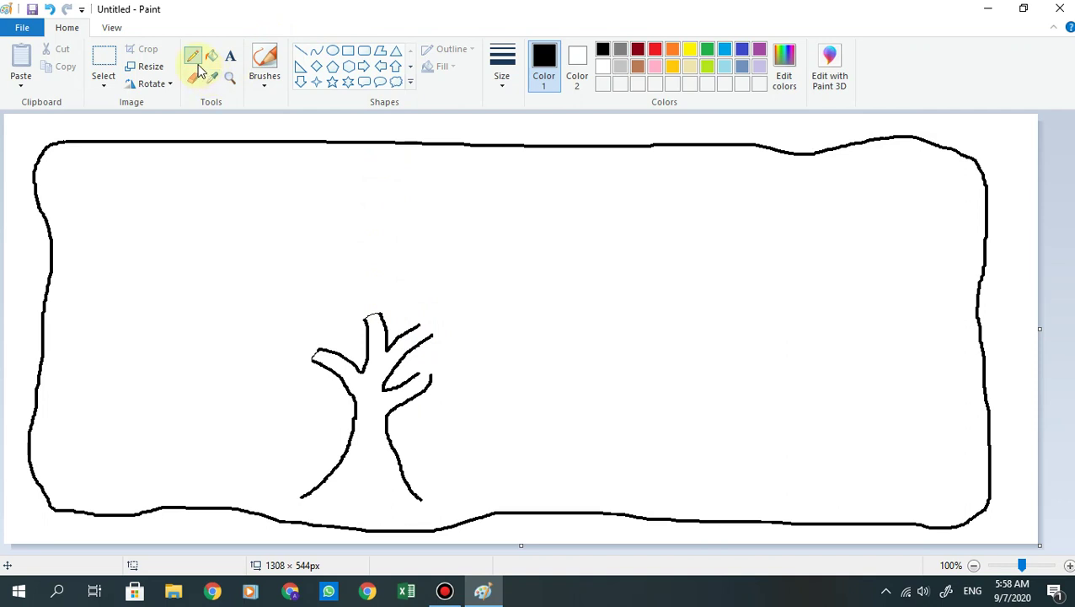
Step: Draw a green scalloped foliage outline around the branches with a 3px Pencil, adding a second layer of leaves on top
click(505, 84)
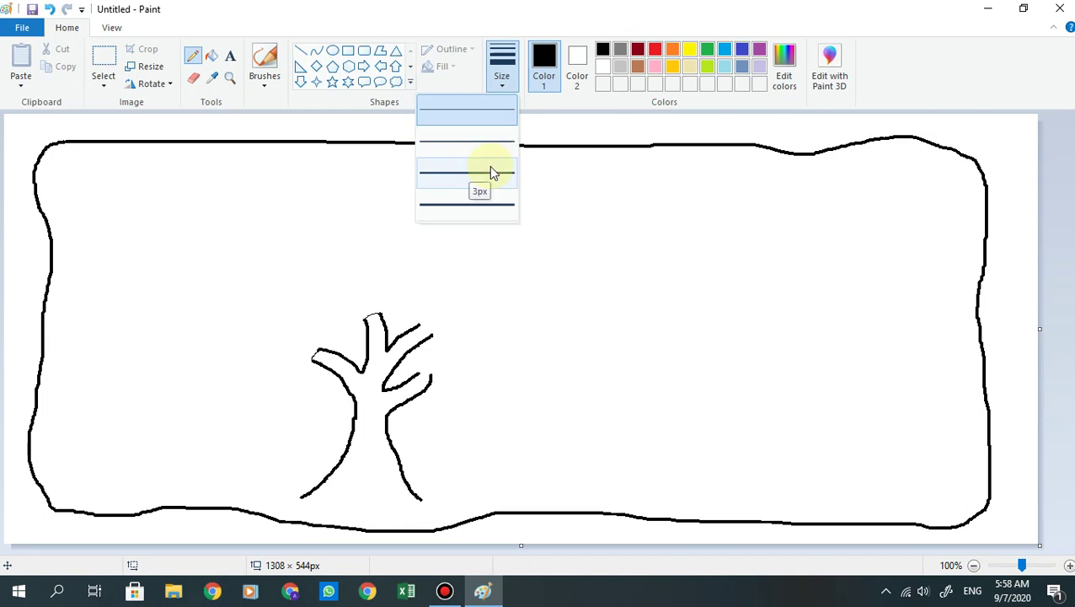
click(503, 88)
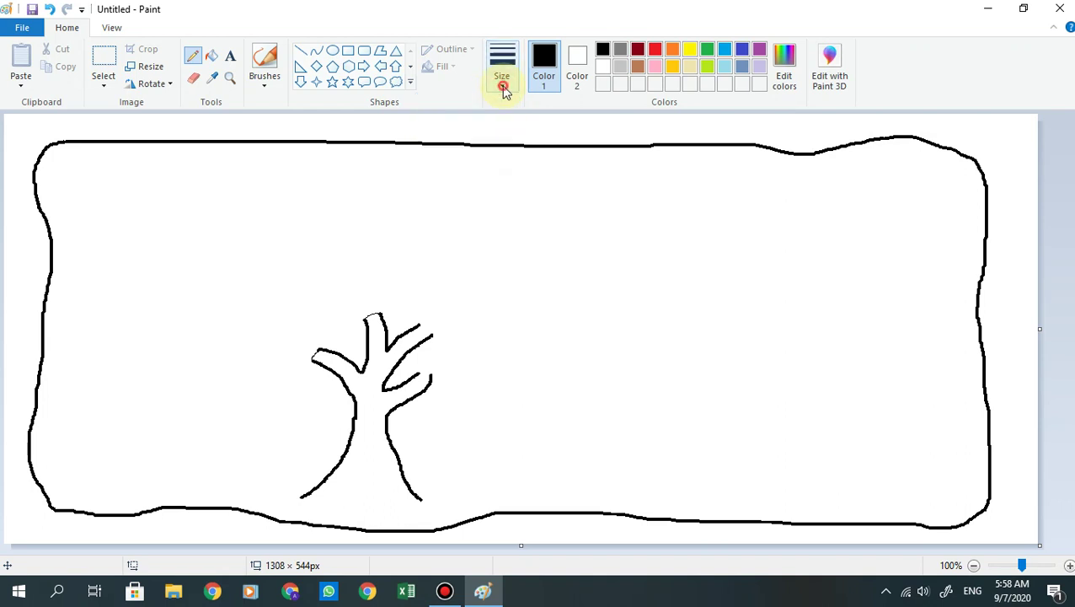
click(503, 89)
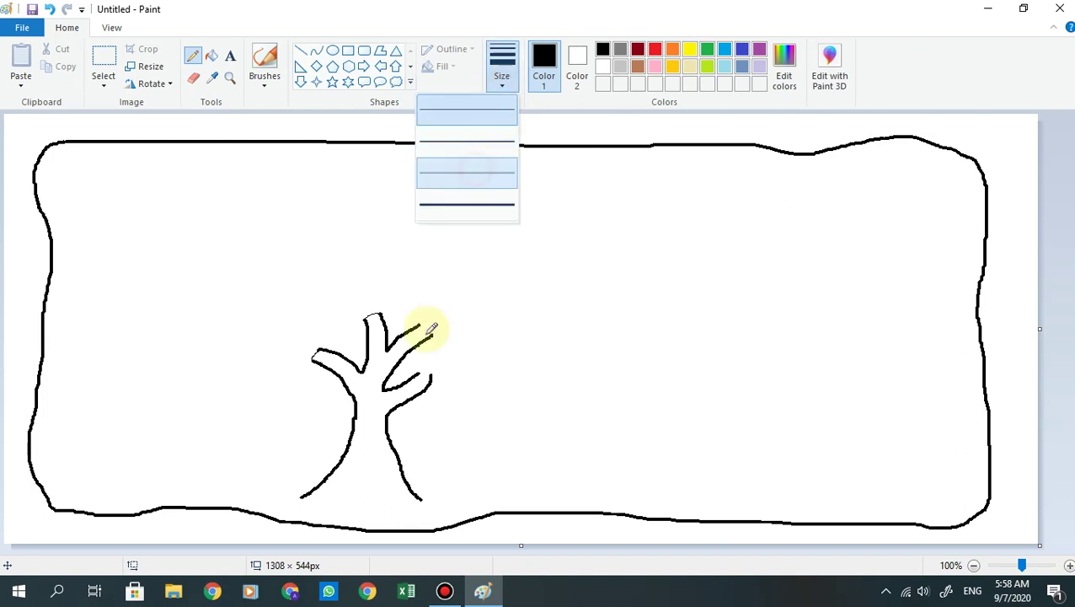
click(438, 367)
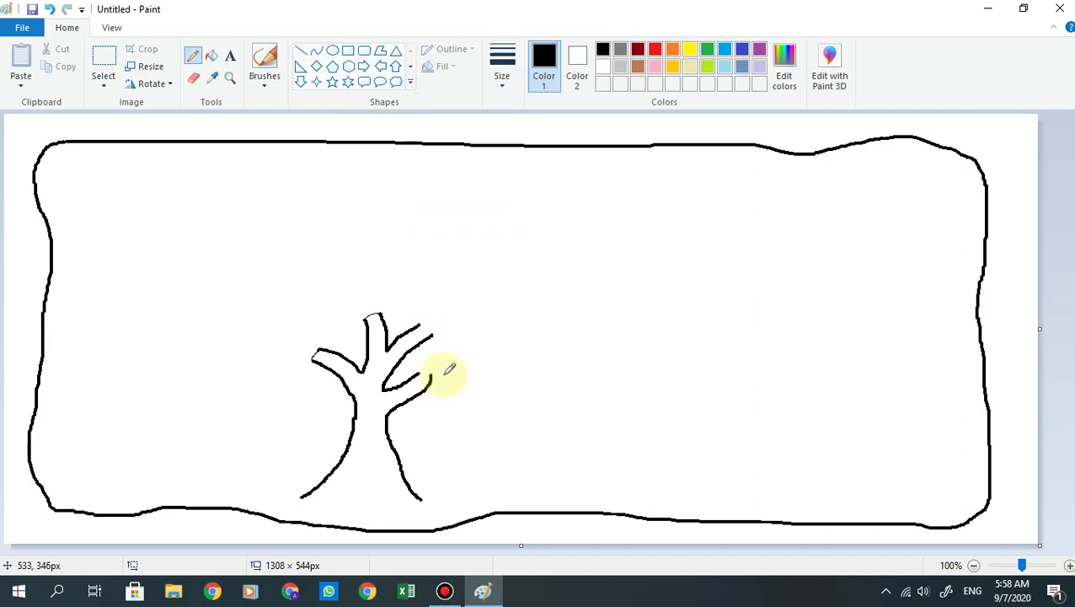
click(708, 50)
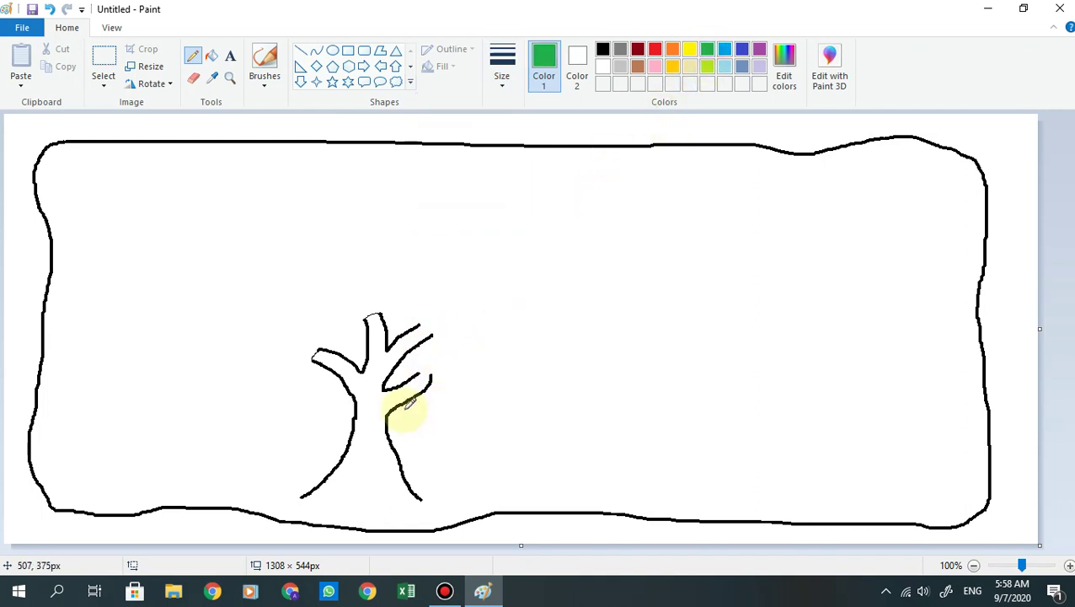
mouse_move(399, 406)
mouse_down()
mouse_move(465, 408)
mouse_move(489, 382)
mouse_move(480, 370)
mouse_move(497, 348)
mouse_move(479, 331)
mouse_move(487, 307)
mouse_move(477, 303)
mouse_move(489, 289)
mouse_move(463, 273)
mouse_move(446, 283)
mouse_move(437, 263)
mouse_move(411, 260)
mouse_move(401, 274)
mouse_move(407, 263)
mouse_move(401, 271)
mouse_move(395, 258)
mouse_move(361, 272)
mouse_move(346, 262)
mouse_move(283, 288)
mouse_move(266, 343)
mouse_move(267, 359)
mouse_move(290, 358)
mouse_move(273, 385)
mouse_move(313, 412)
mouse_move(355, 402)
mouse_up()
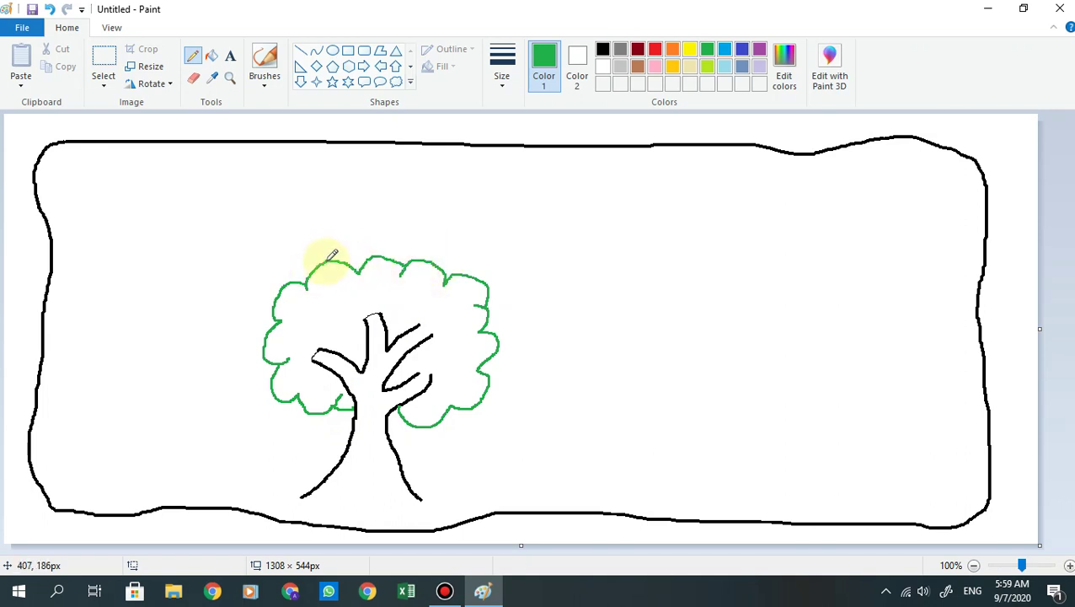
mouse_move(328, 260)
mouse_down()
mouse_move(358, 250)
mouse_move(375, 233)
mouse_move(395, 238)
mouse_move(384, 232)
mouse_move(403, 222)
mouse_move(416, 241)
mouse_move(437, 239)
mouse_move(438, 270)
mouse_move(442, 251)
mouse_move(481, 266)
mouse_up()
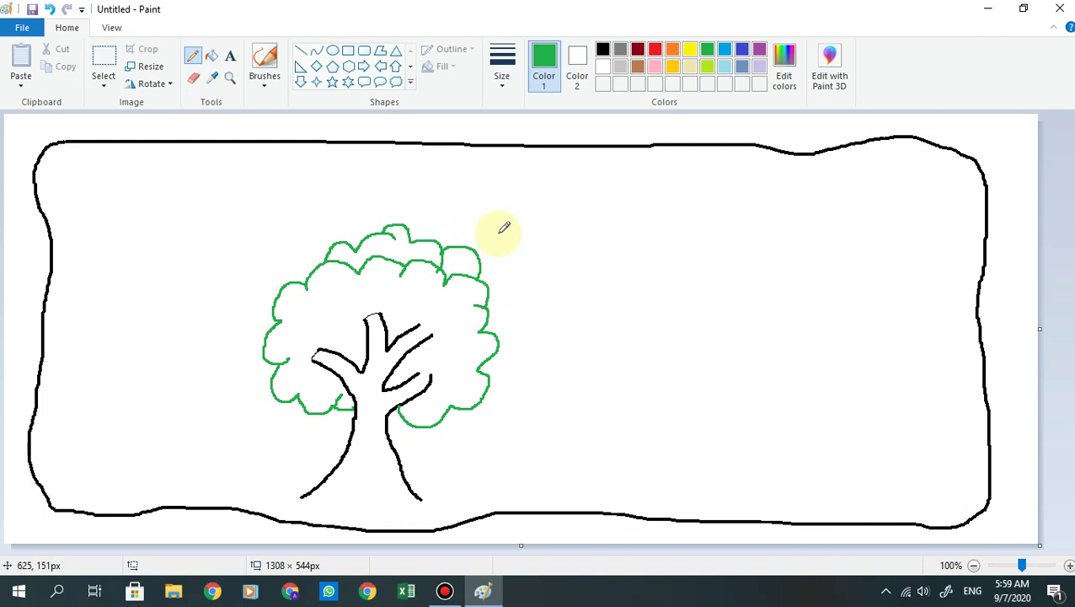
Step: Draw a wavy black ground line across the base of the tree trunk, undoing and redrawing the misplaced middle stroke
click(267, 69)
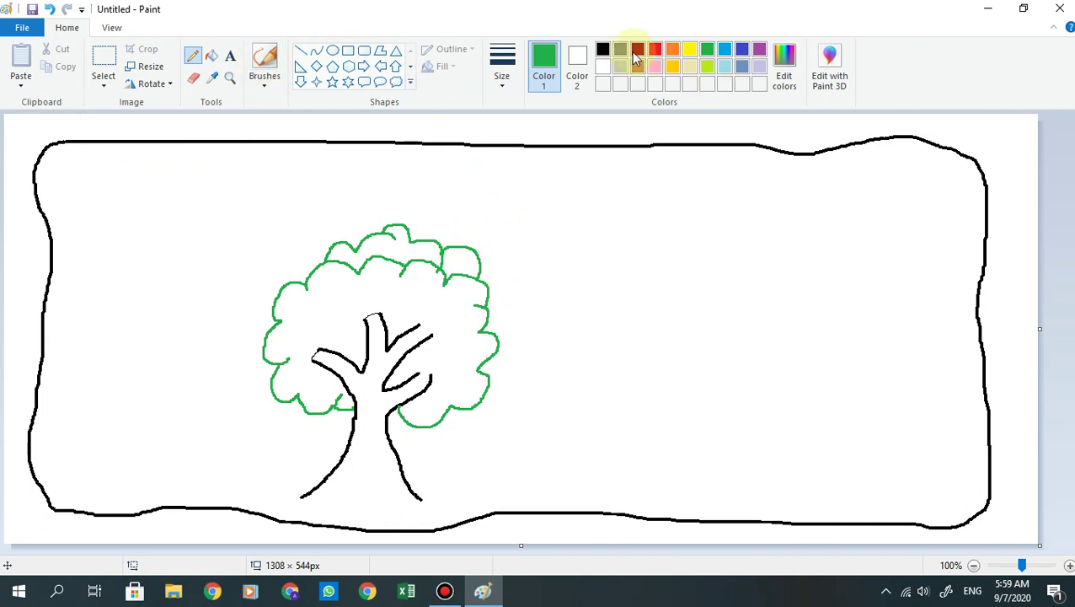
click(603, 49)
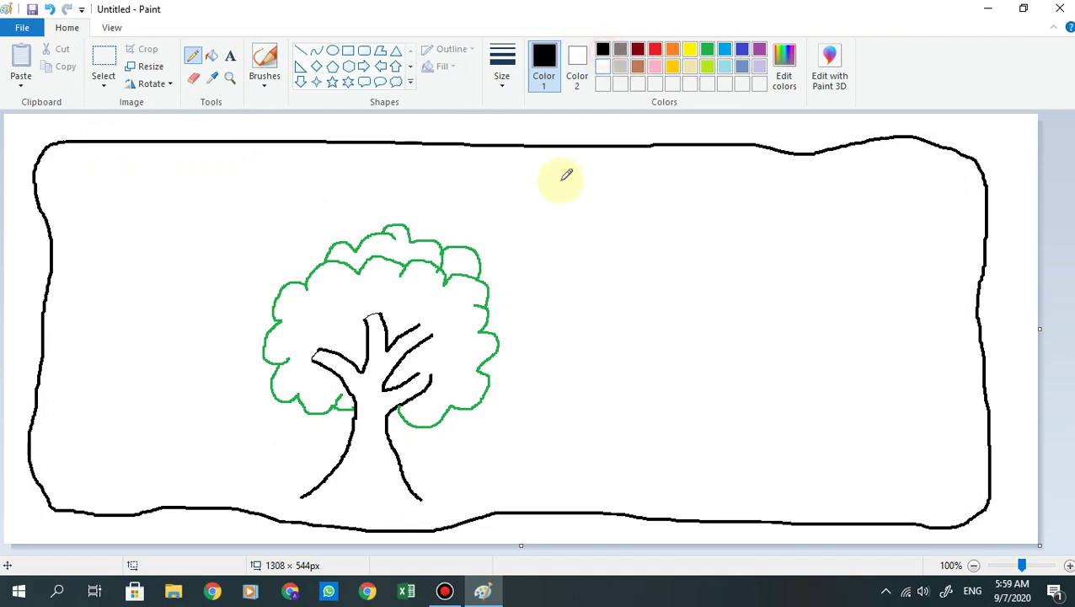
drag(280, 499, 346, 493)
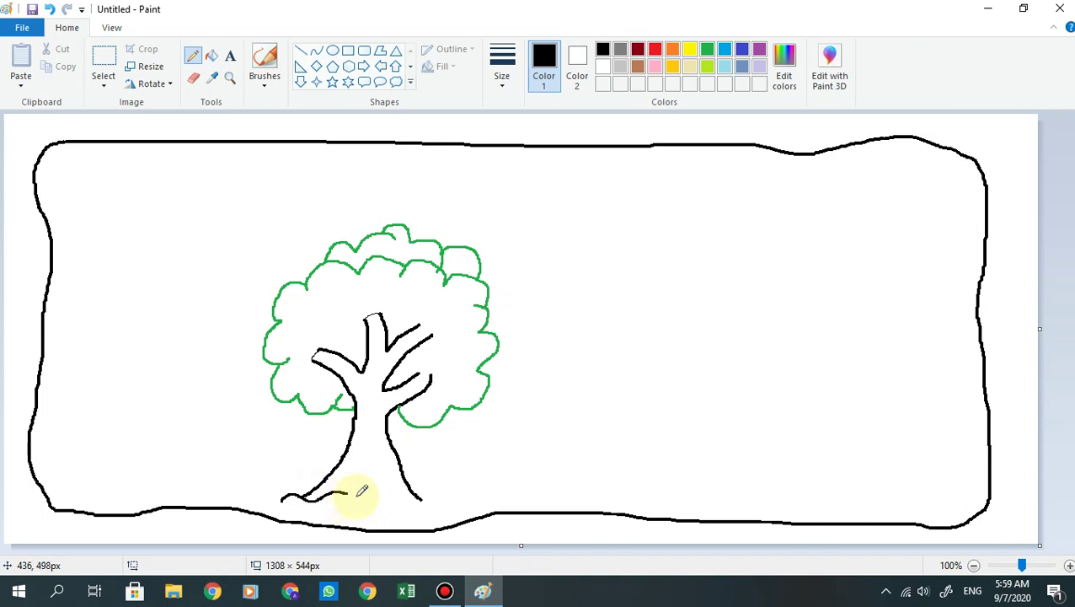
drag(345, 492, 373, 490)
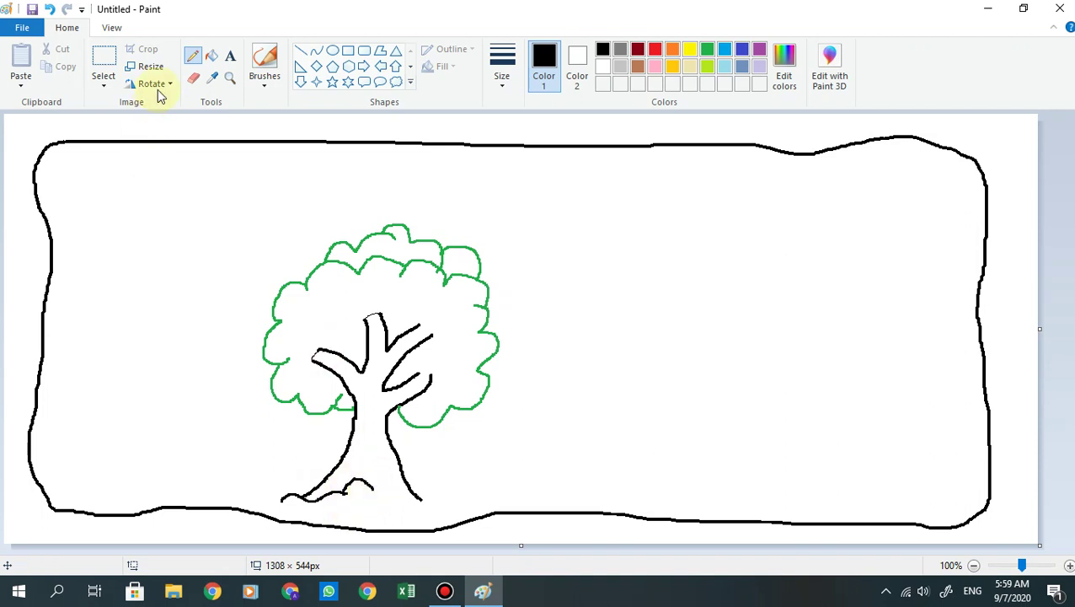
click(50, 9)
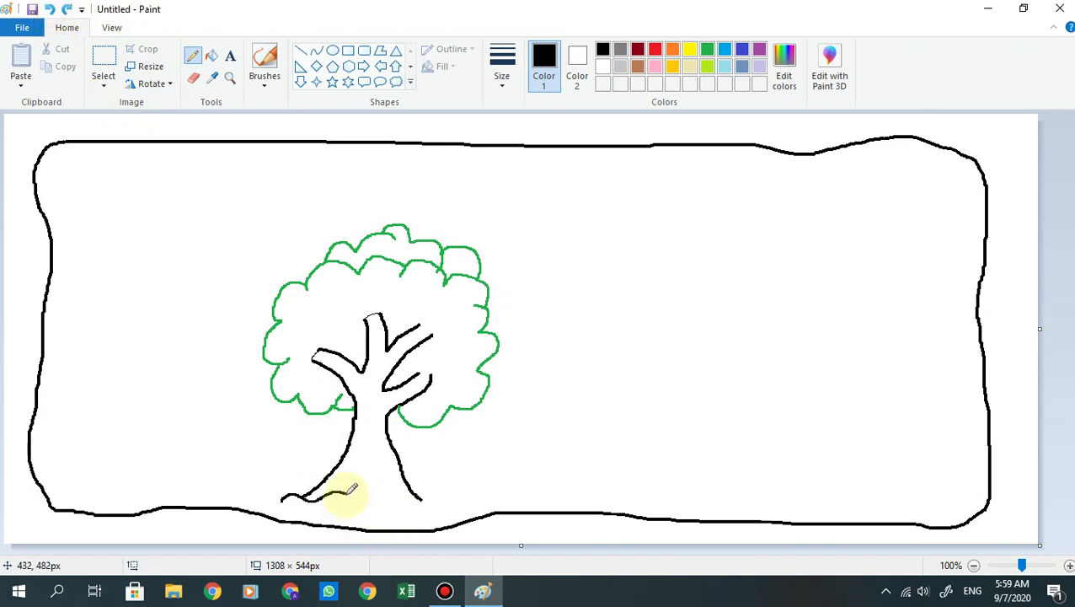
drag(345, 494, 400, 499)
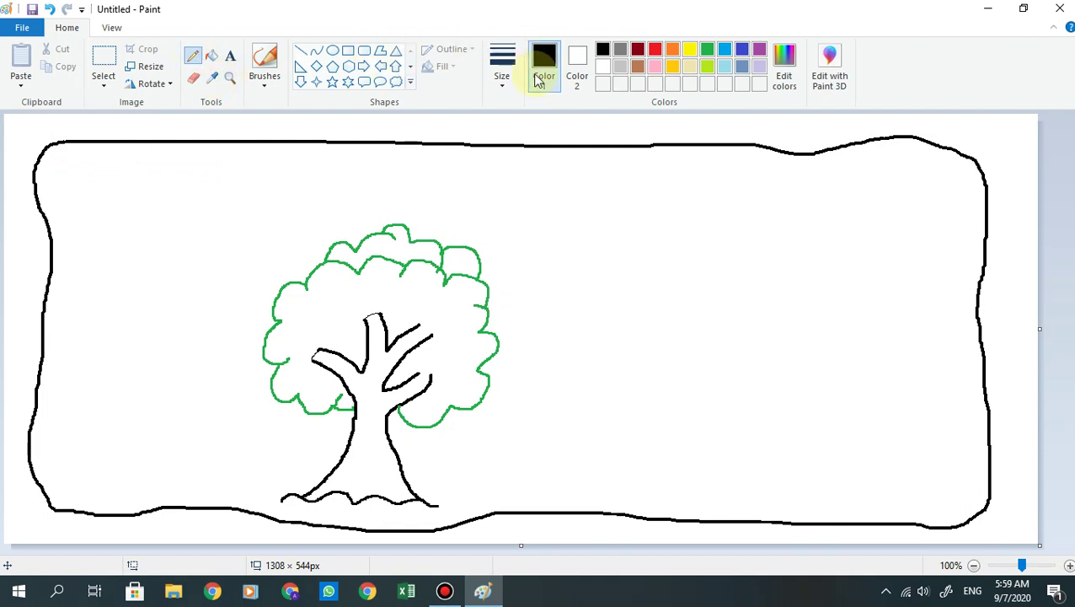
Step: Close the open ends of the tree's two right branches with the thinnest black Pencil line
click(503, 84)
click(424, 327)
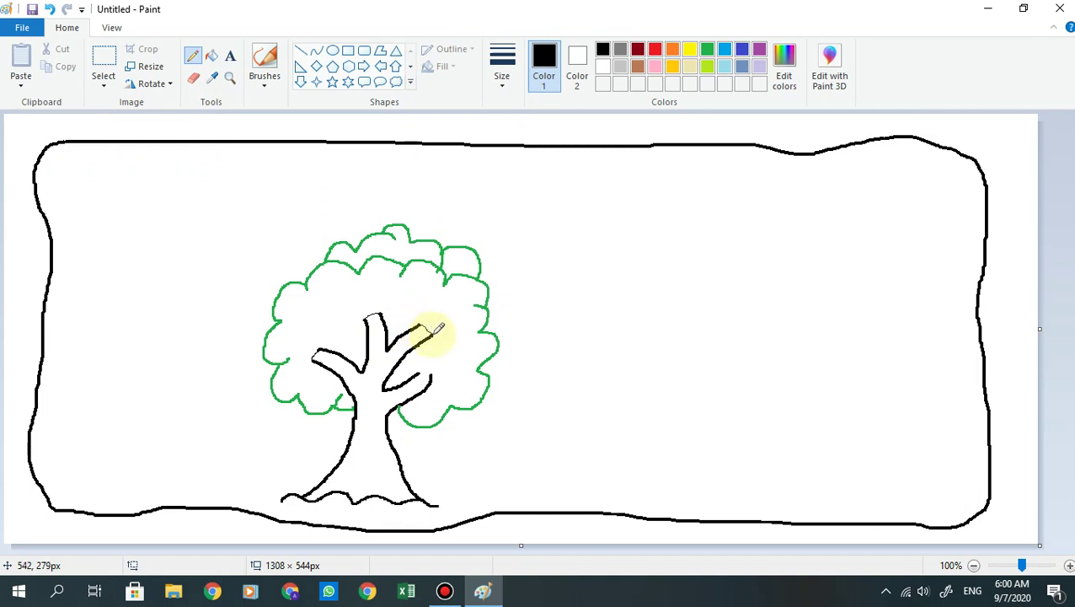
drag(432, 335, 422, 372)
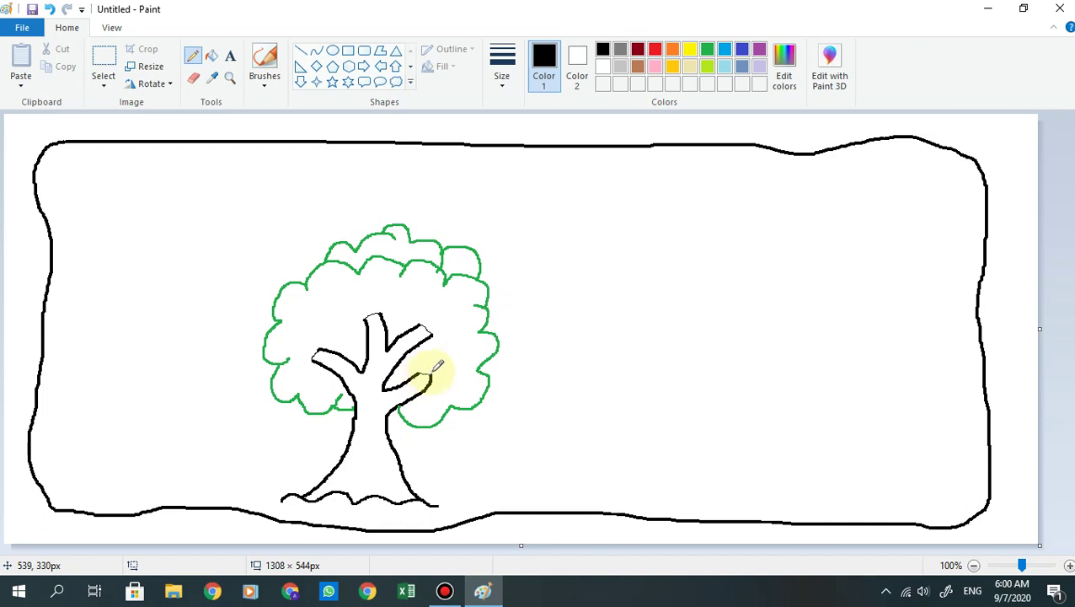
Step: Fill the trunk and branches with dark red and all the foliage sections with green
click(211, 55)
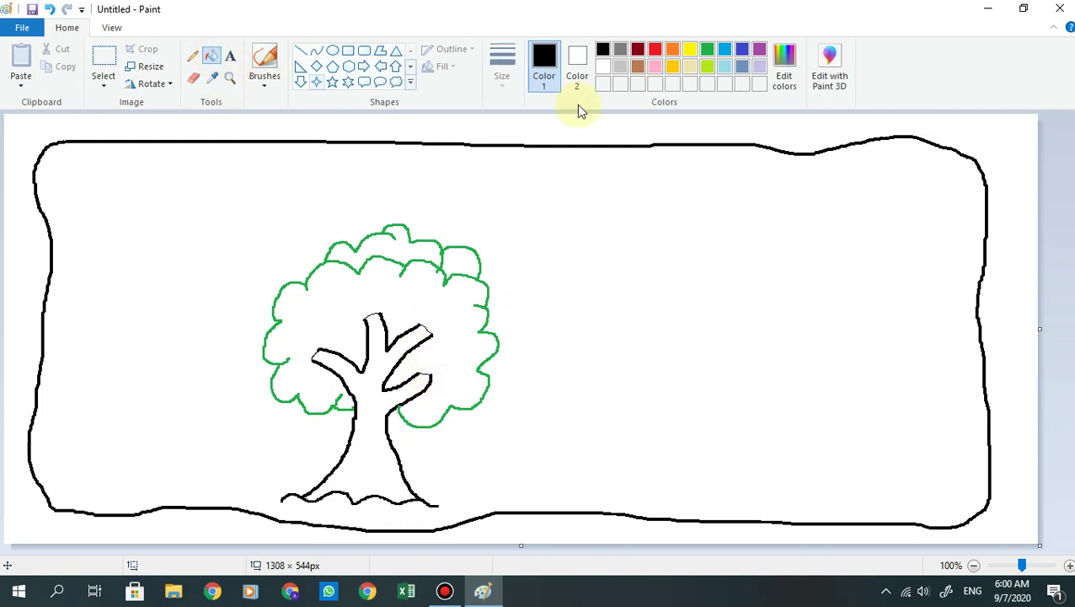
click(638, 50)
click(361, 452)
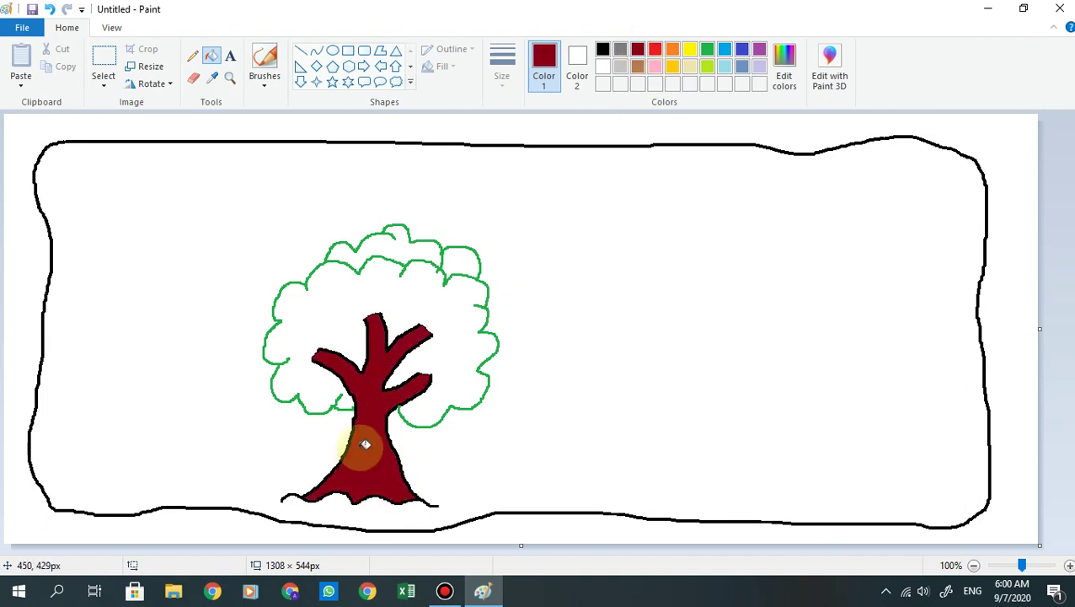
click(707, 52)
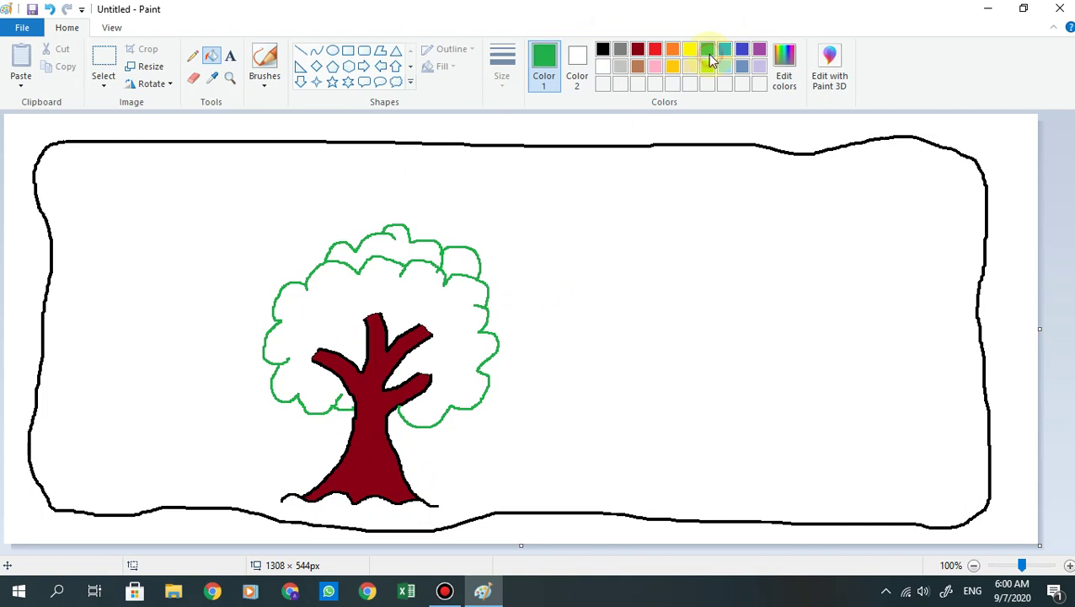
click(466, 308)
click(462, 262)
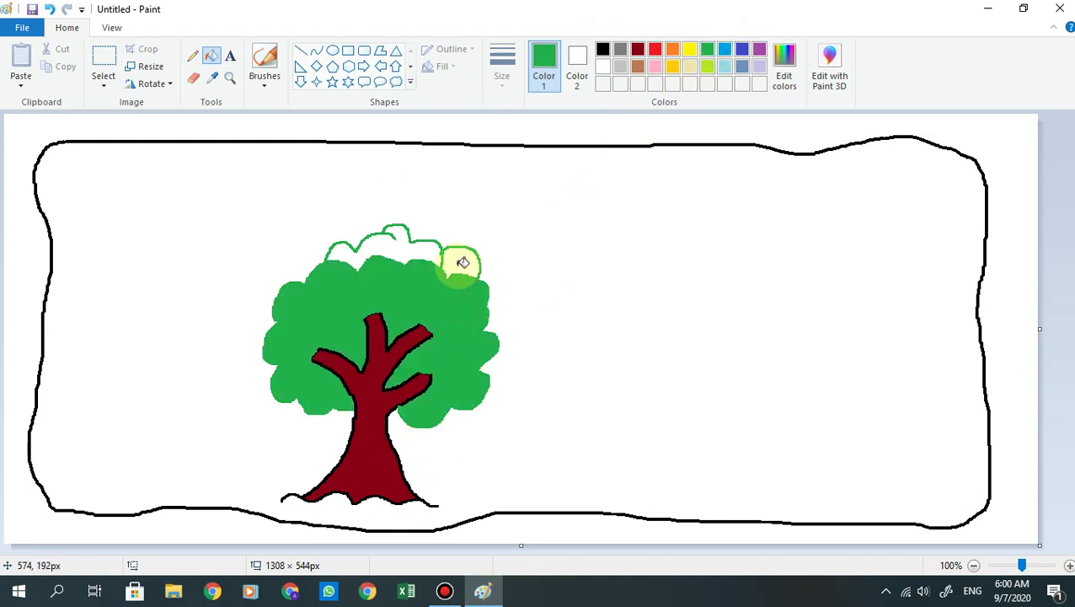
click(408, 247)
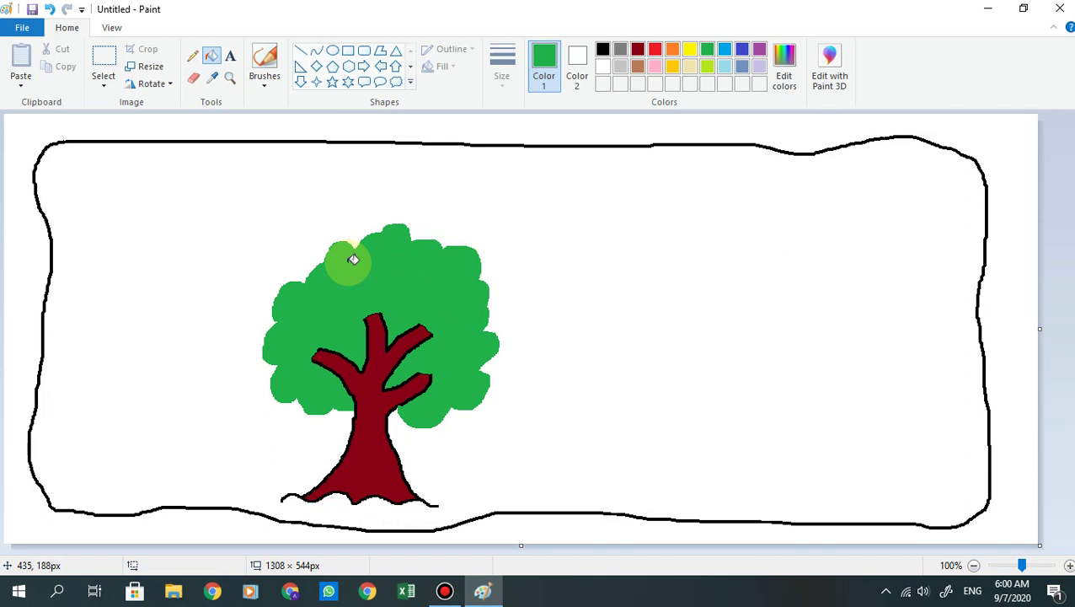
Step: Undo the fills, the right branch closures, the ground line and the green foliage, back to the black trunk and branches
key(ctrl+z)
key(ctrl+z)
key(ctrl+z)
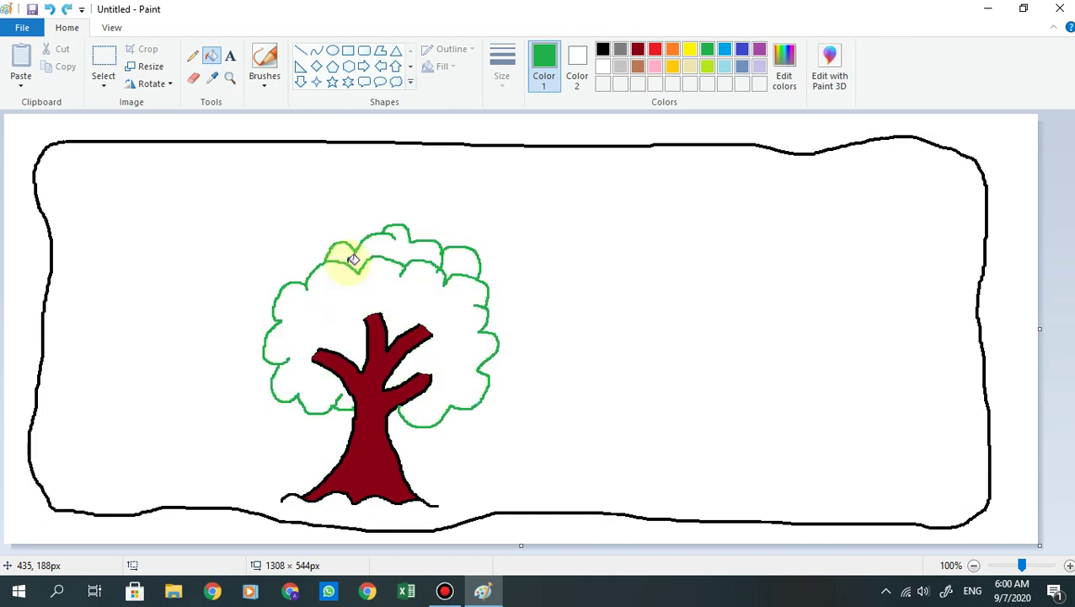
key(ctrl+z)
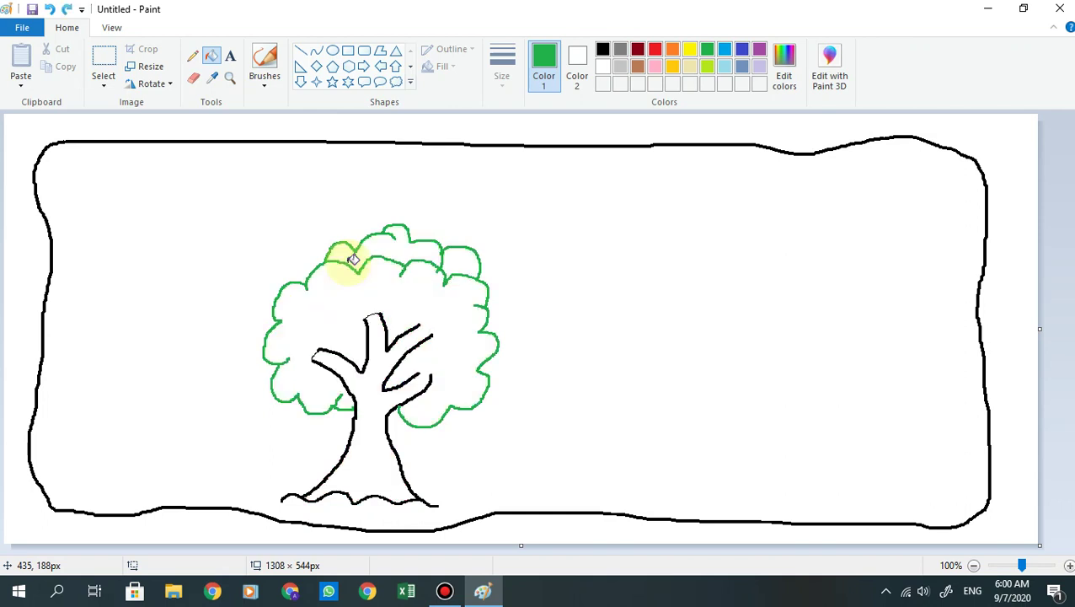
key(ctrl+z)
key(ctrl+z)
key(ctrl+z)
key(ctrl+z)
key(ctrl+z)
key(ctrl+z)
key(ctrl+z)
key(ctrl+z)
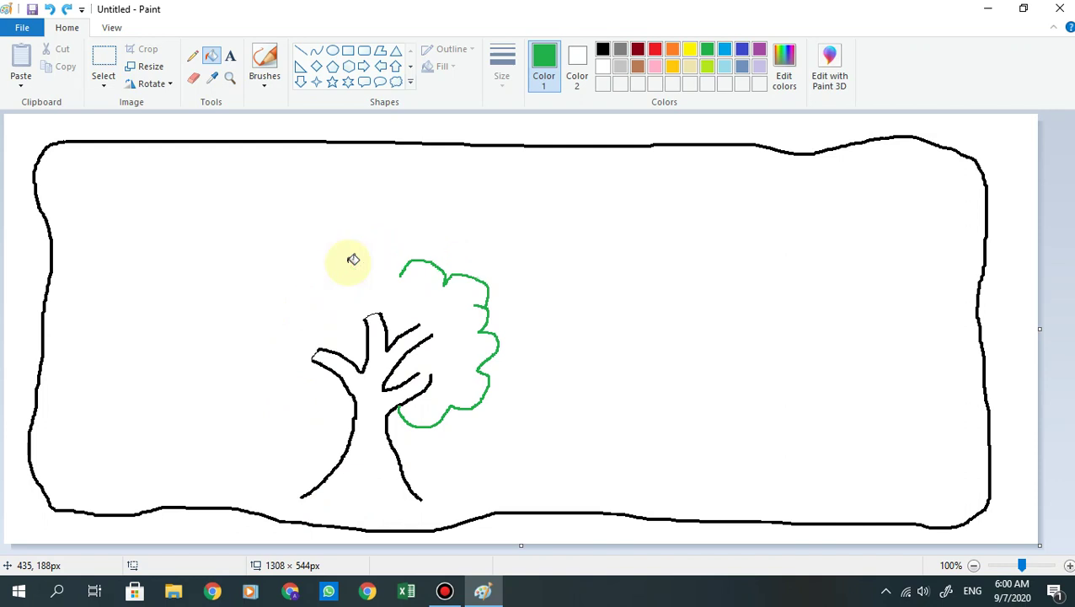
key(ctrl+z)
key(ctrl+z)
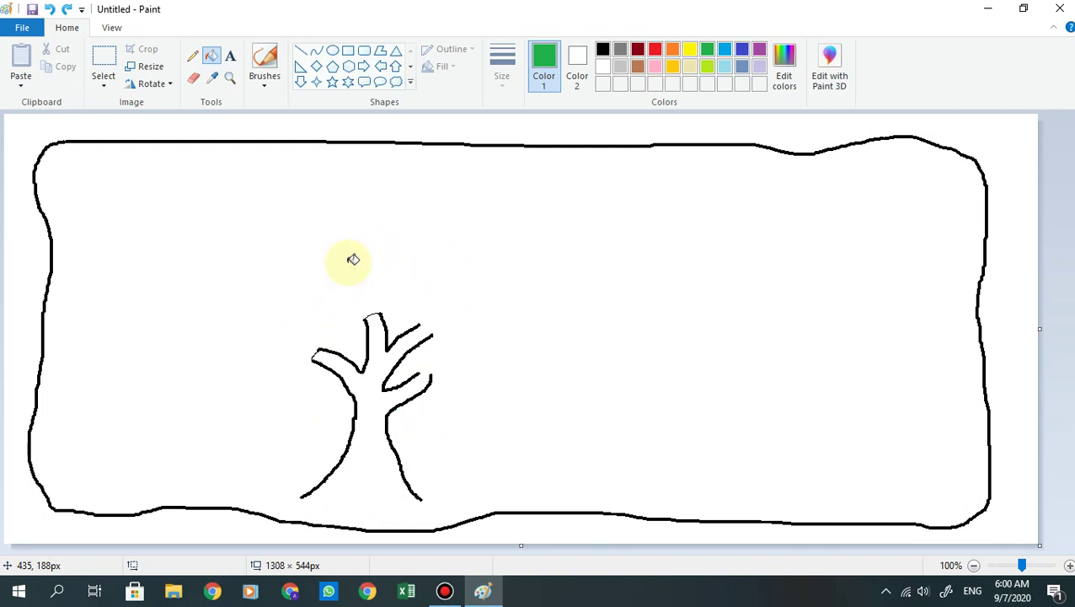
Step: Draw a black scalloped foliage outline around the branches with a 3px Pencil, adding a second layer of leaves on its upper left
click(604, 52)
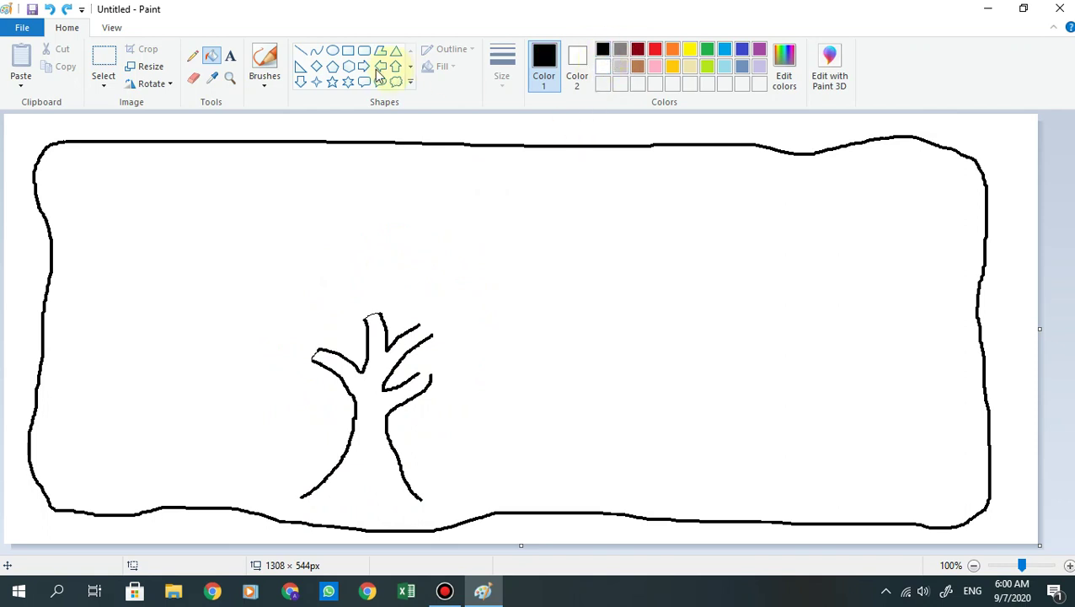
click(192, 57)
click(504, 84)
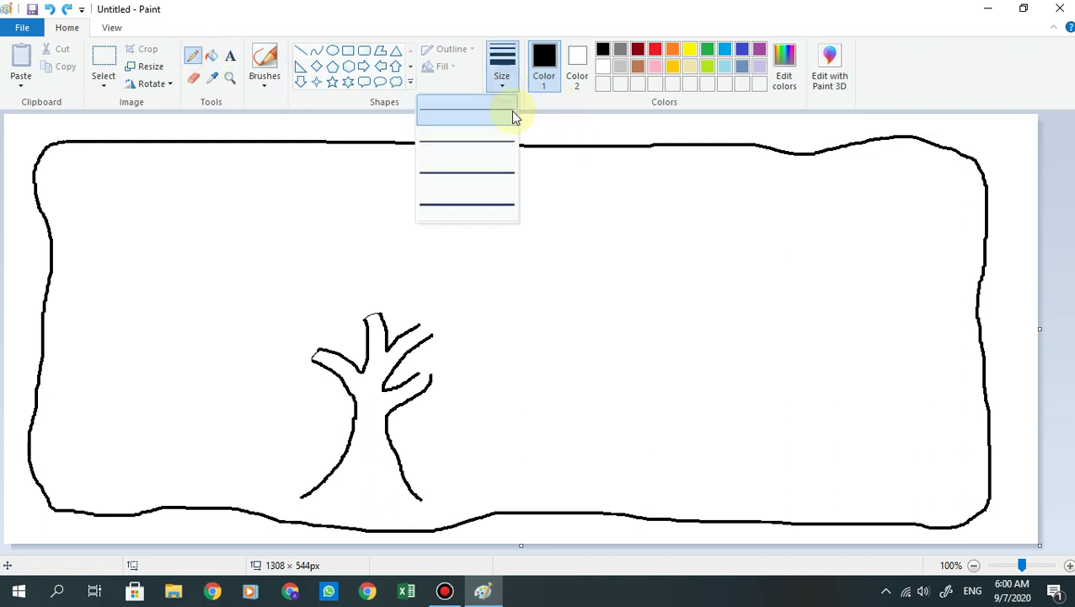
click(499, 144)
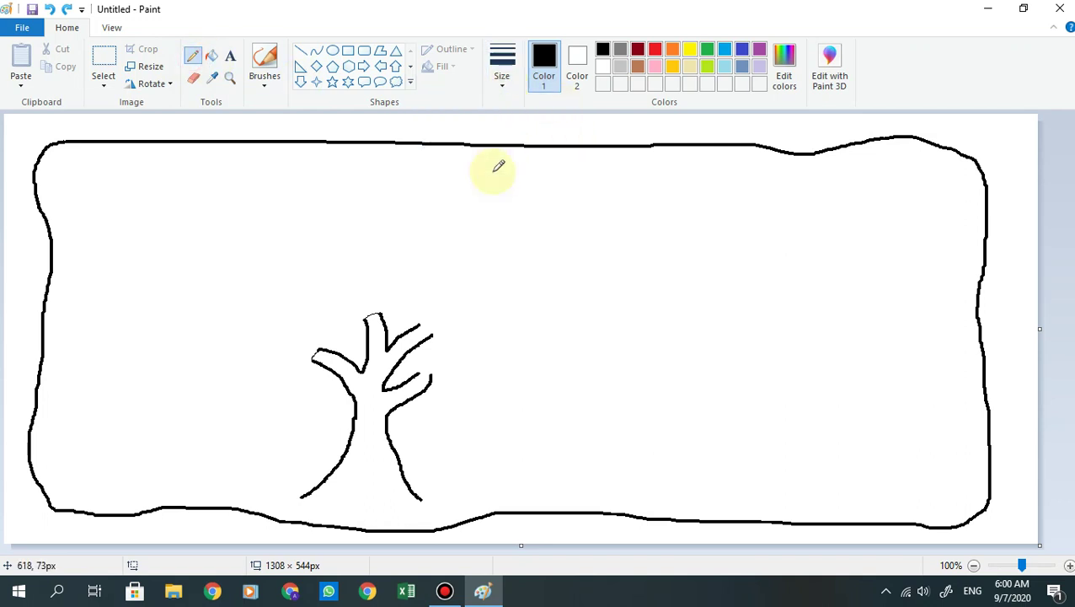
click(504, 93)
click(499, 158)
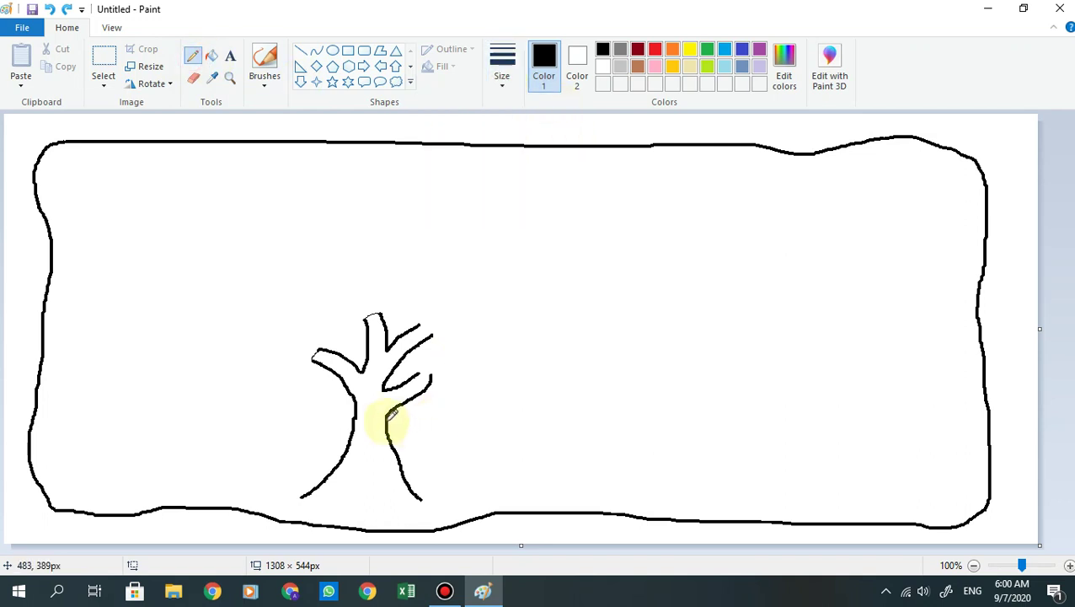
mouse_move(389, 413)
mouse_down()
mouse_move(406, 433)
mouse_move(466, 414)
mouse_move(490, 373)
mouse_move(461, 329)
mouse_move(476, 305)
mouse_move(444, 271)
mouse_move(374, 263)
mouse_move(311, 294)
mouse_move(286, 338)
mouse_move(299, 358)
mouse_move(280, 377)
mouse_move(283, 394)
mouse_move(321, 400)
mouse_move(329, 387)
mouse_move(324, 405)
mouse_move(349, 414)
mouse_move(357, 407)
mouse_move(339, 385)
mouse_up()
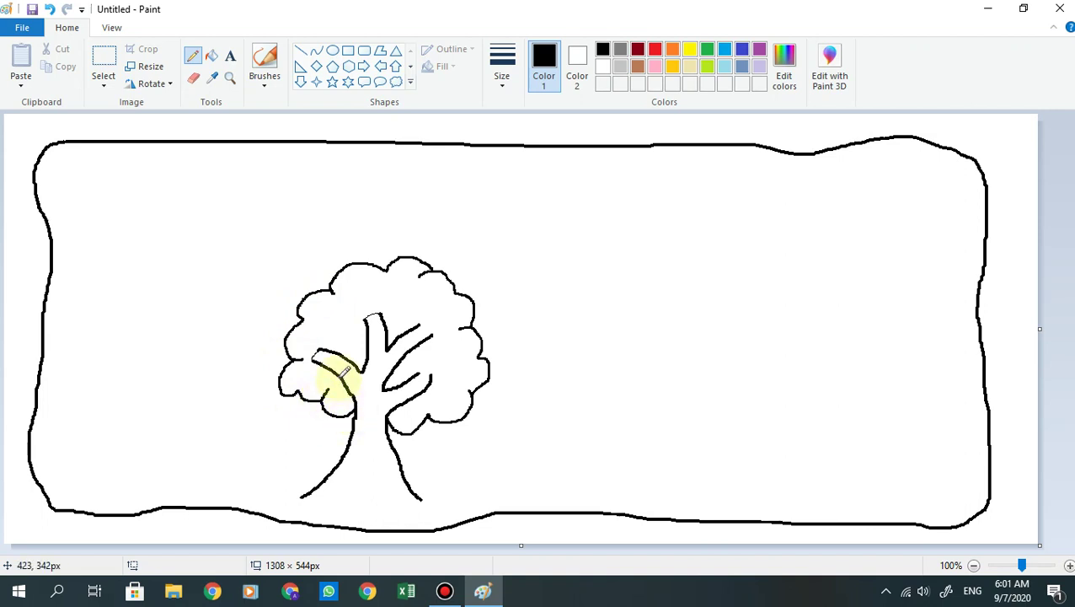
mouse_move(305, 295)
mouse_down()
mouse_move(331, 244)
mouse_move(361, 252)
mouse_move(364, 237)
mouse_move(405, 238)
mouse_move(419, 251)
mouse_up()
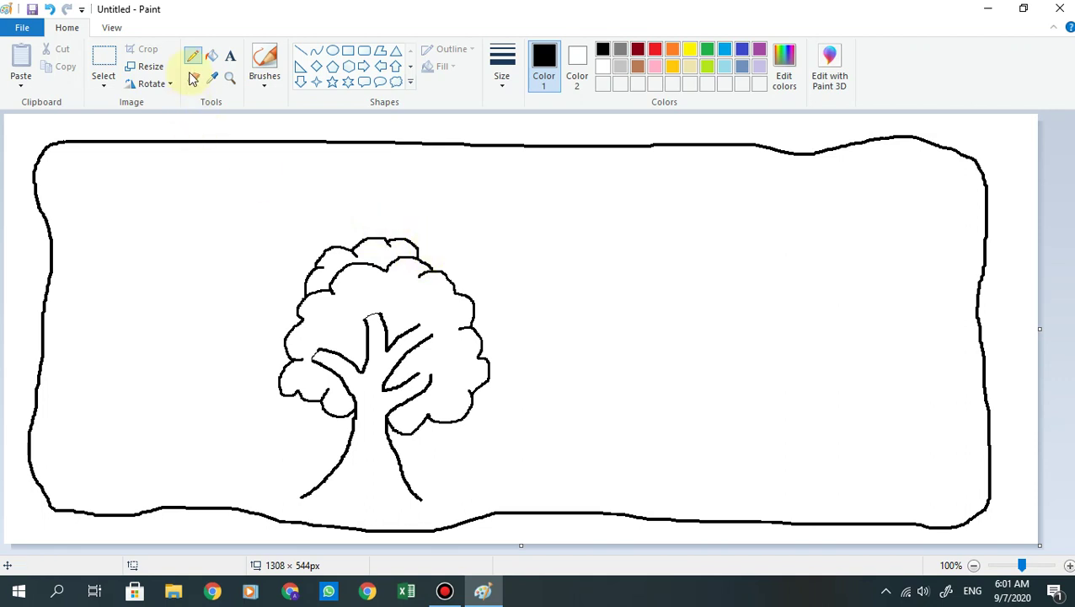
Step: Close the open ends of the two right branches with the thinnest Pencil line
click(497, 82)
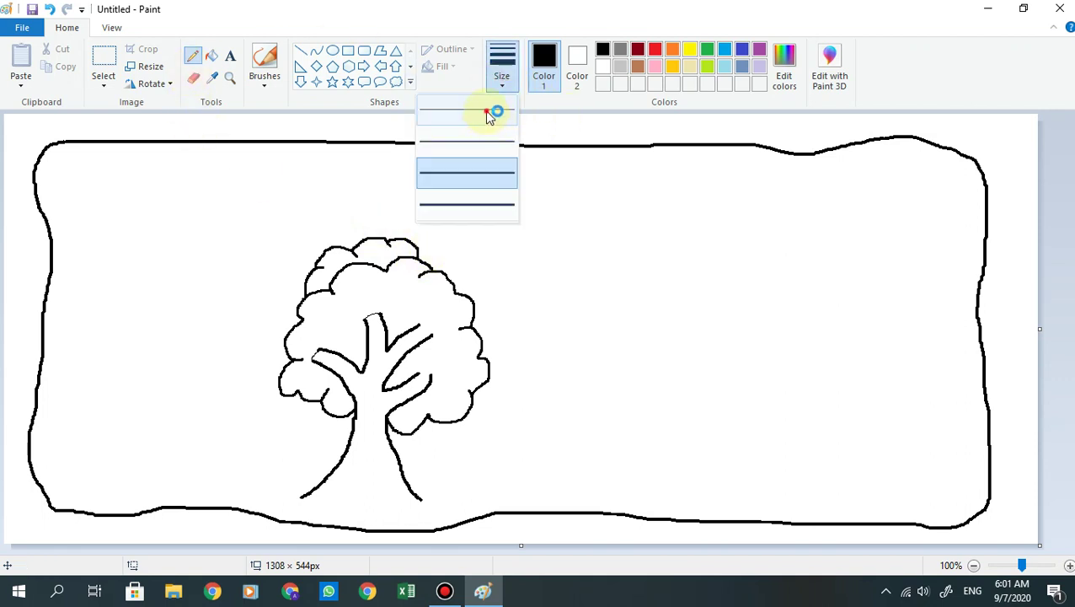
click(466, 388)
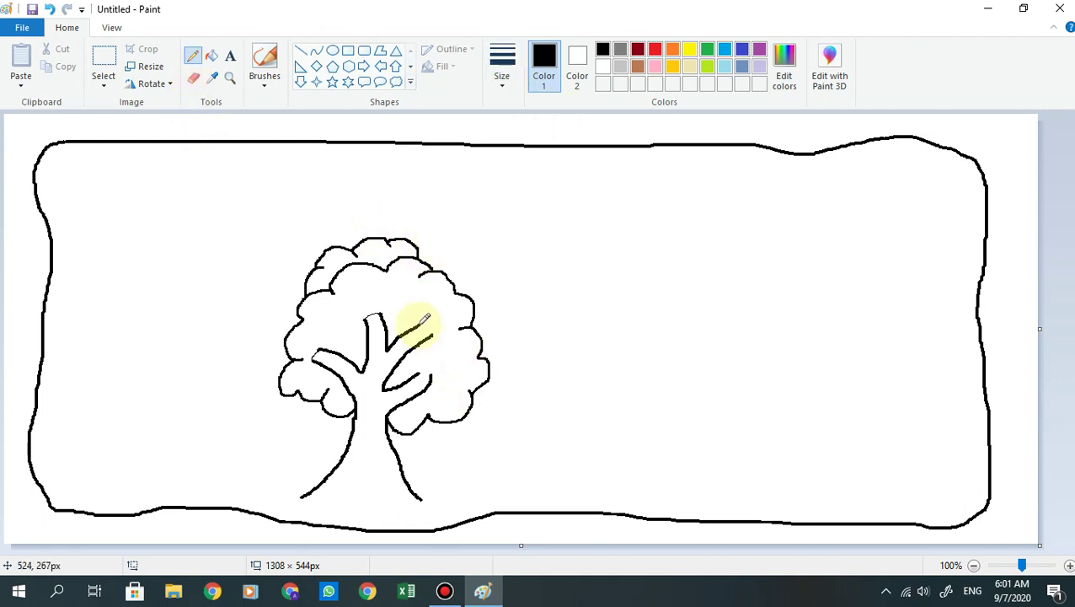
mouse_move(419, 325)
mouse_down()
mouse_move(429, 335)
mouse_move(420, 370)
mouse_up()
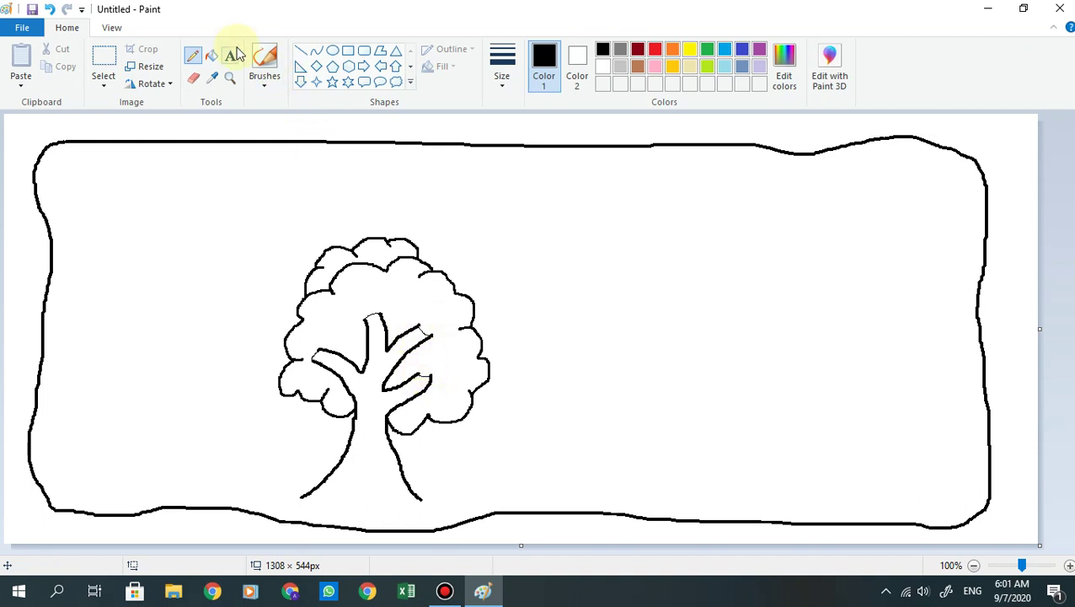
Step: Fill the main foliage and the upper leaf layer with green
click(706, 51)
click(427, 272)
click(379, 251)
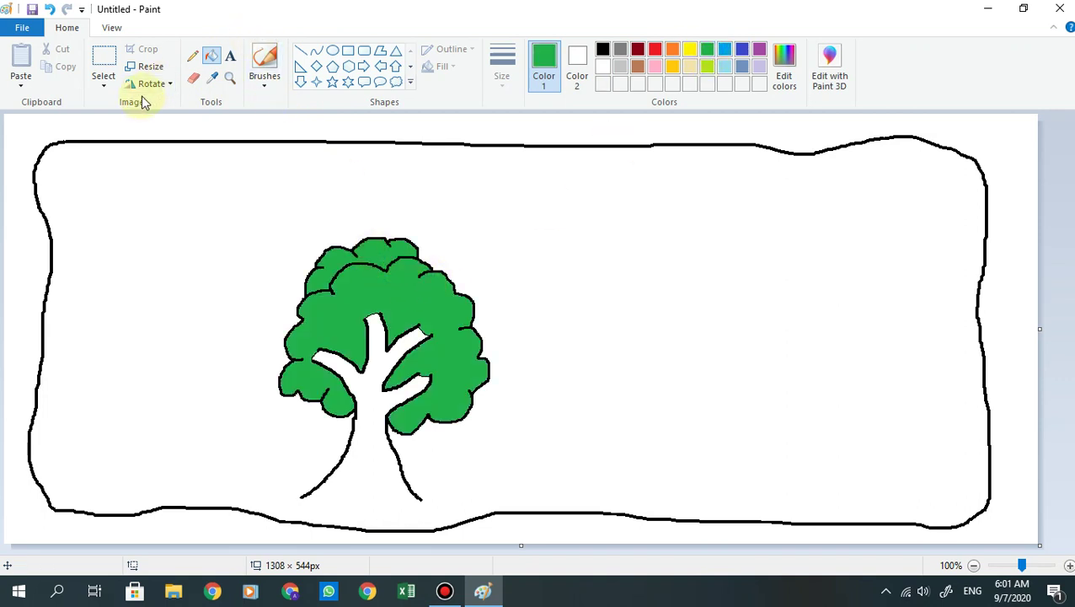
Step: Draw a wavy black ground line across the open base of the trunk with a 3px Pencil
click(192, 59)
click(503, 88)
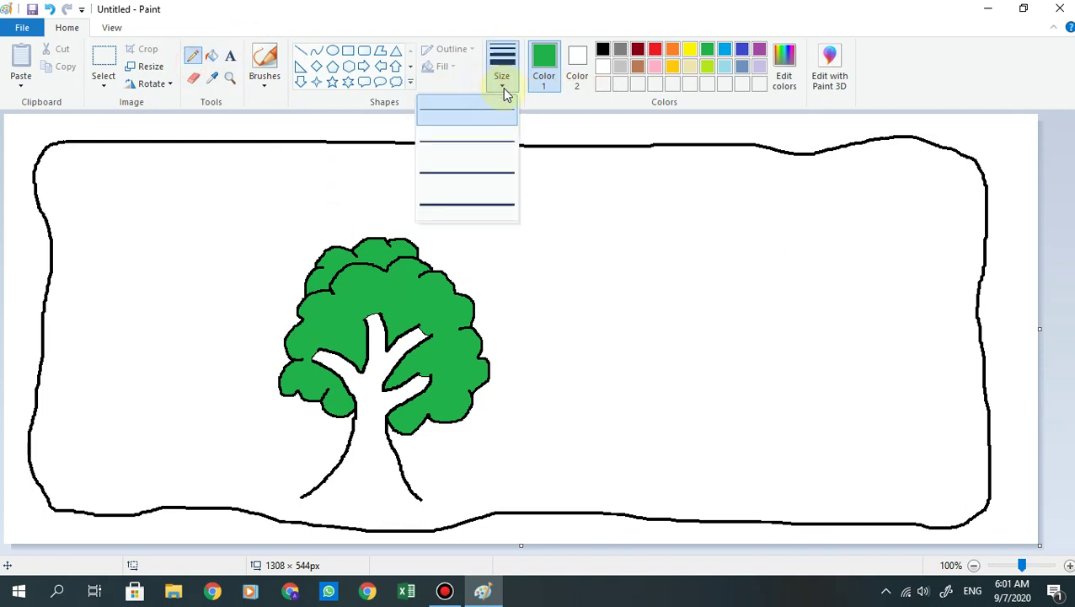
click(474, 172)
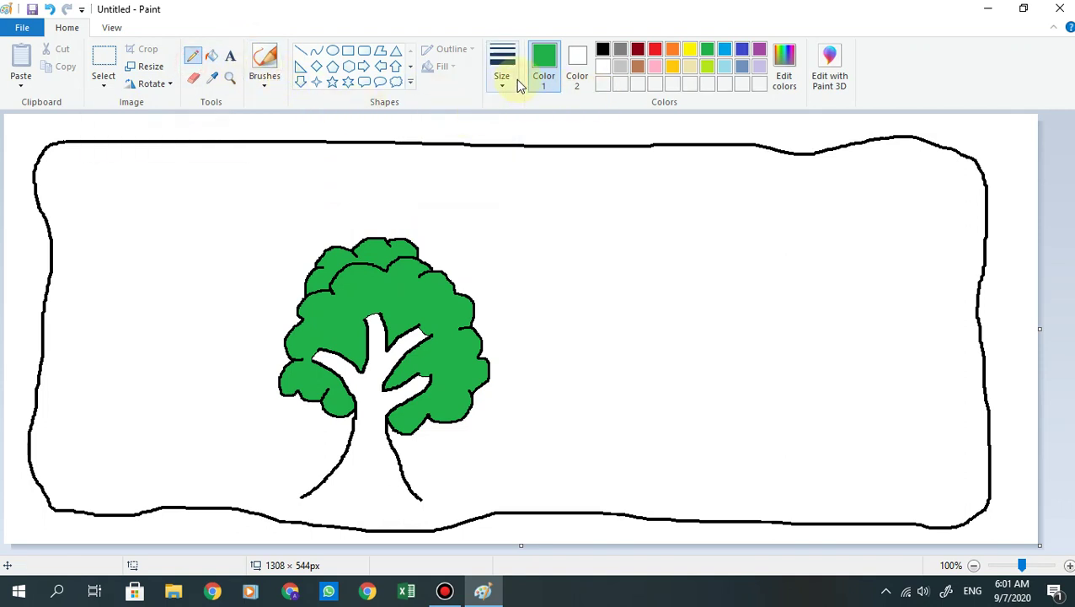
click(603, 52)
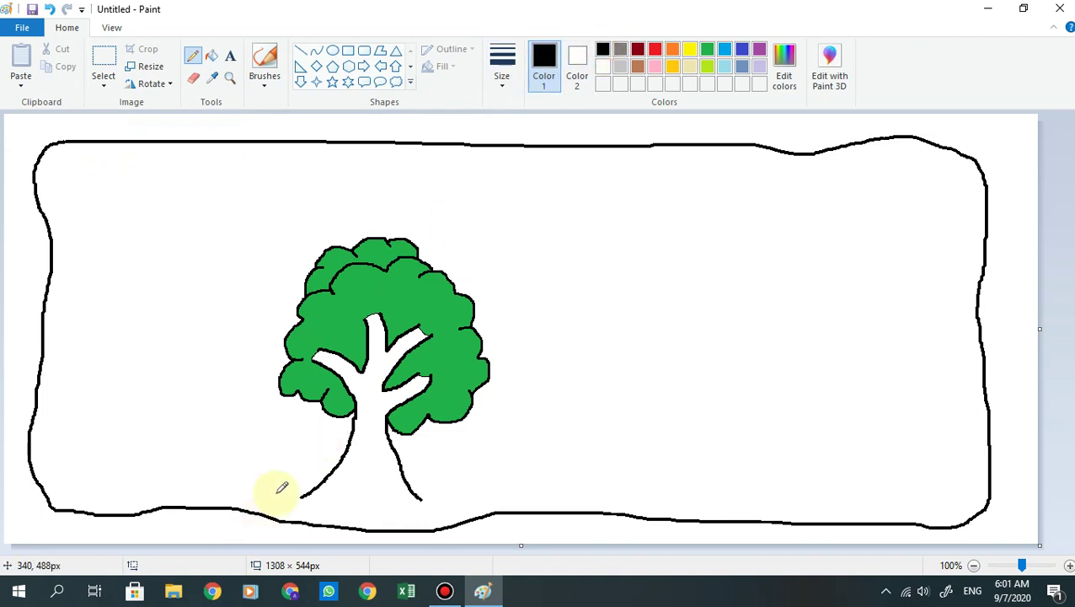
mouse_move(281, 493)
mouse_down()
mouse_move(355, 506)
mouse_move(362, 492)
mouse_move(433, 499)
mouse_up()
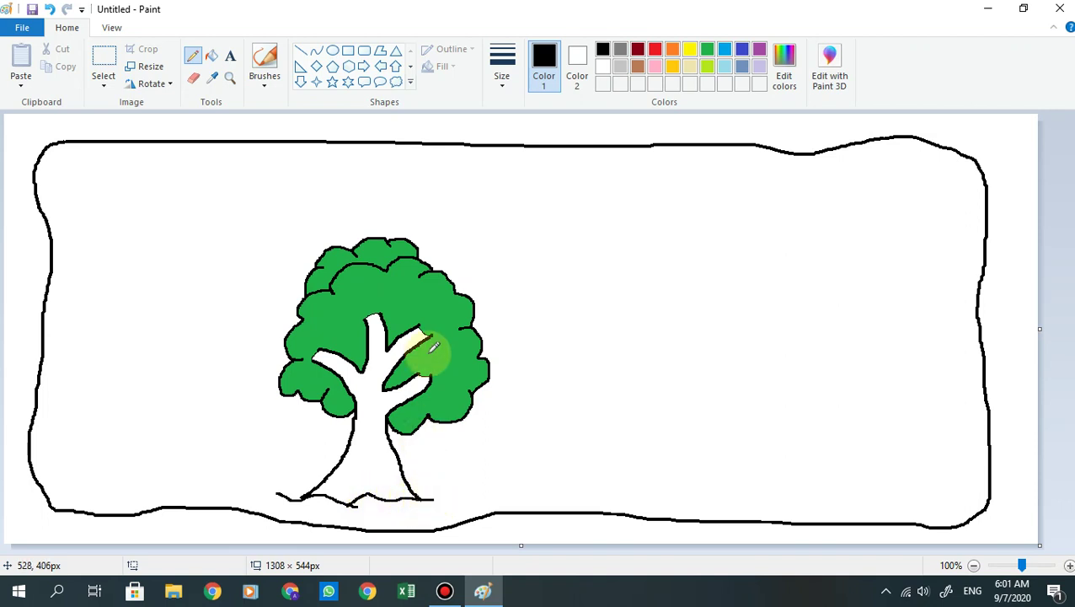
Step: Fill the tree's trunk and branches with dark red
click(211, 57)
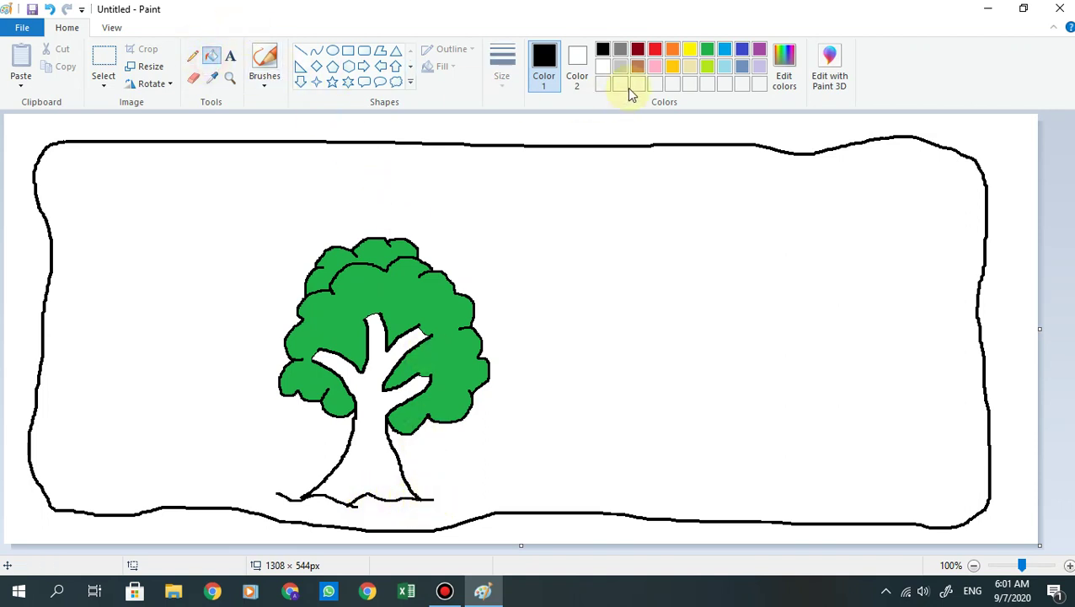
click(638, 49)
click(373, 431)
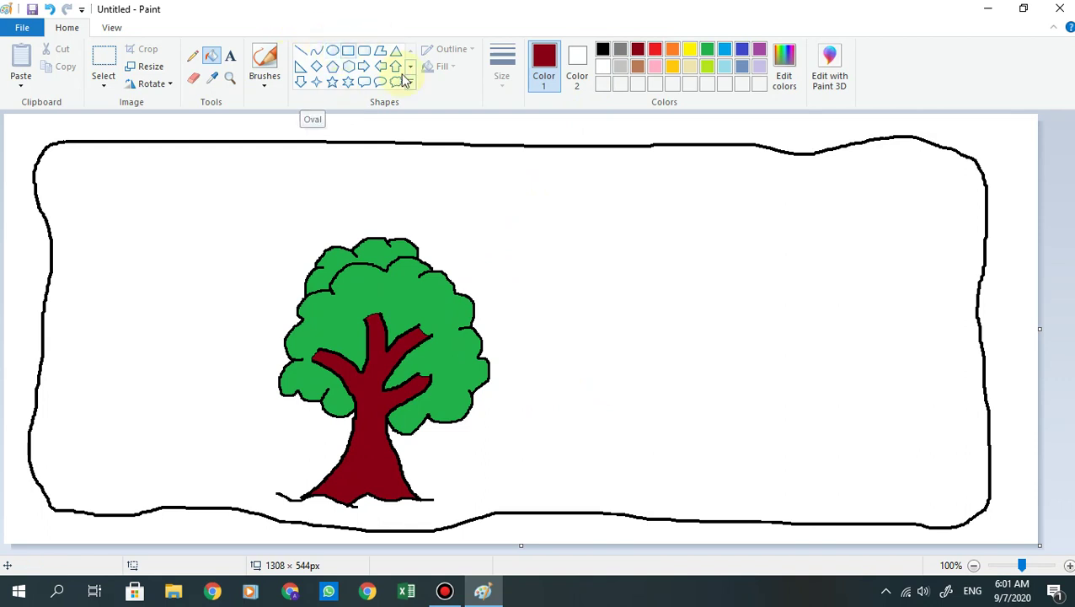
Step: Add two black-outlined leaf bumps on the left side of the foliage and fill them with green
click(192, 58)
click(602, 49)
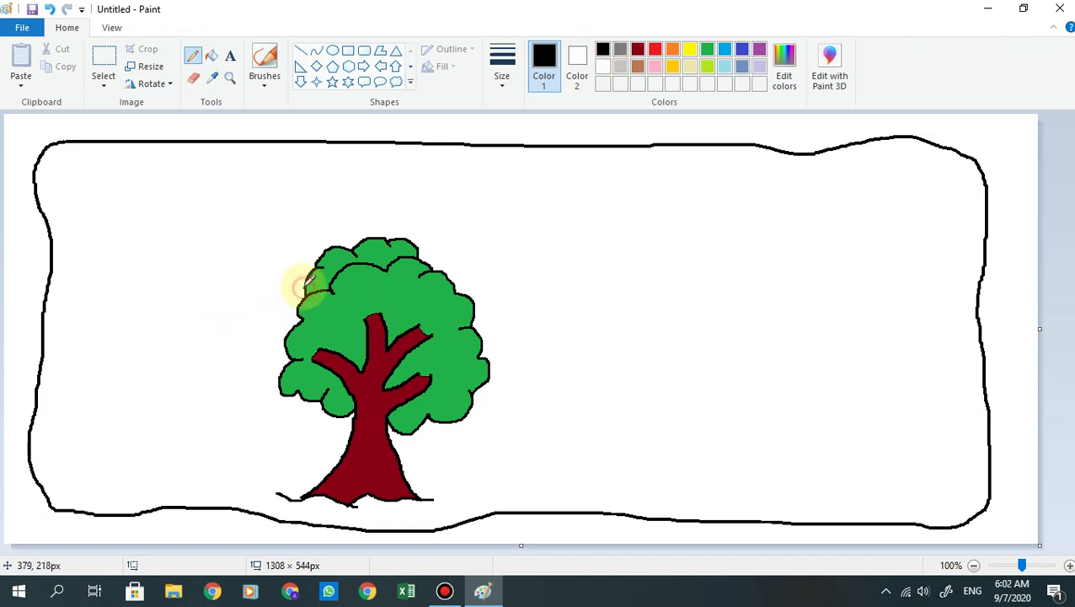
mouse_move(302, 288)
mouse_down()
mouse_move(258, 343)
mouse_move(263, 374)
mouse_up()
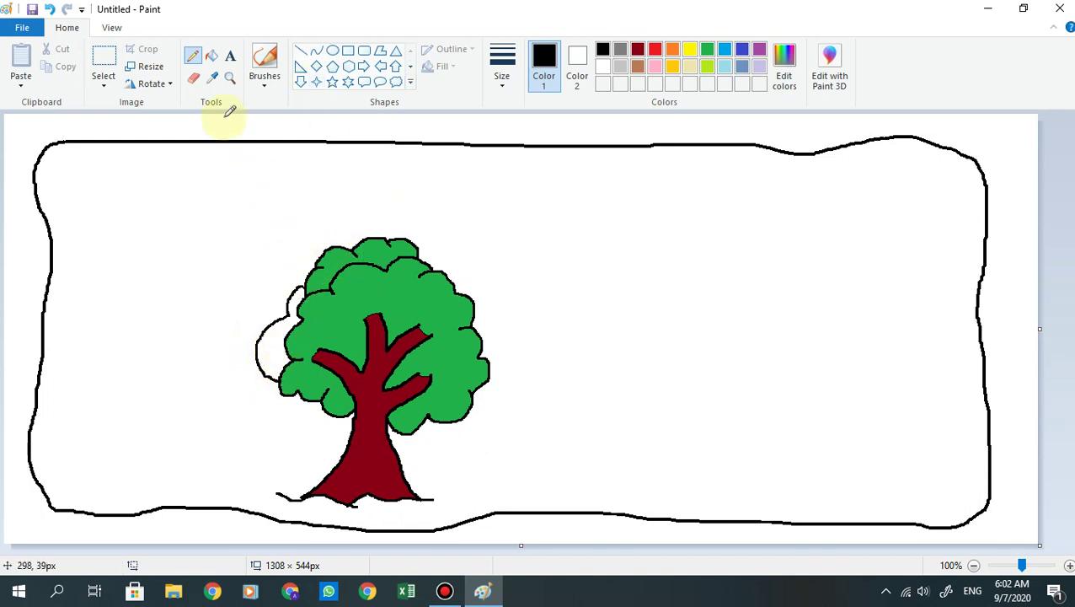
click(213, 59)
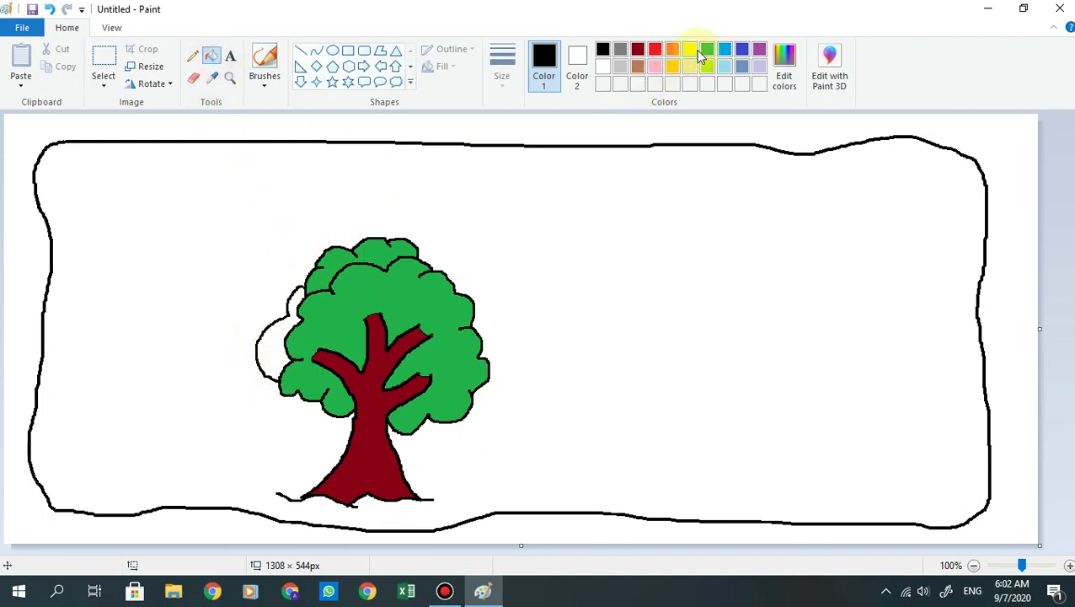
click(708, 50)
click(269, 343)
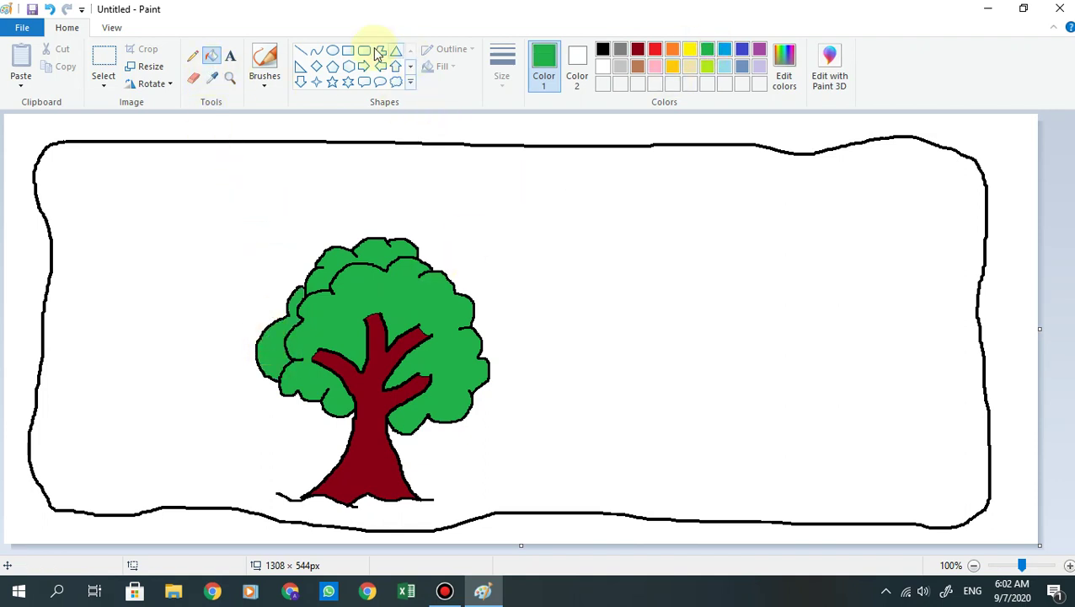
Step: Scatter small yellow circles, about 9 to 11 px wide, across the green foliage as fruit using the Oval shape
click(333, 52)
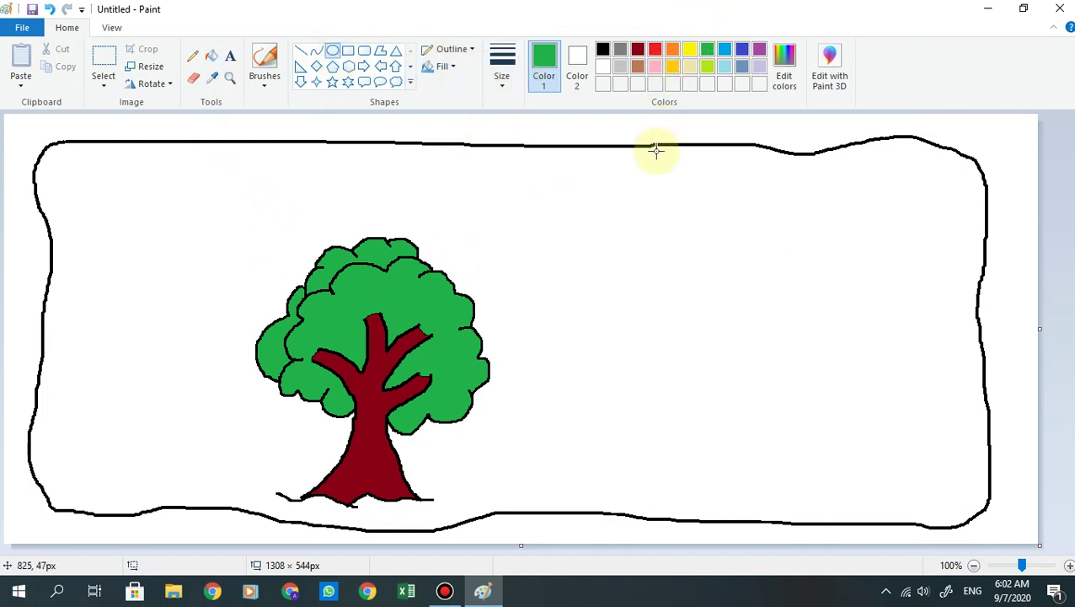
click(690, 50)
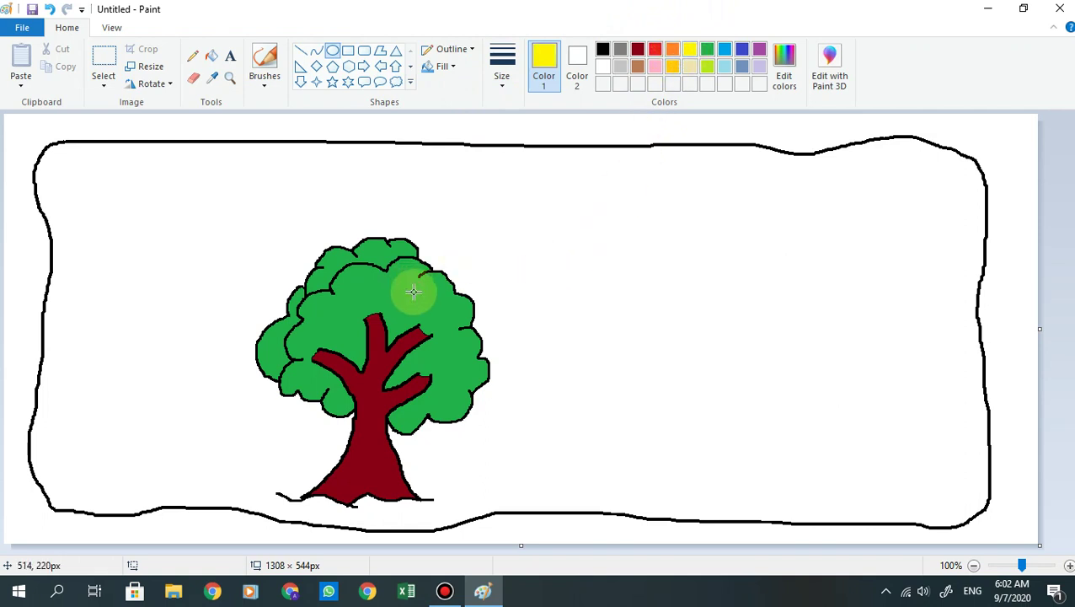
drag(430, 298, 336, 338)
drag(433, 348, 420, 369)
drag(451, 321, 460, 330)
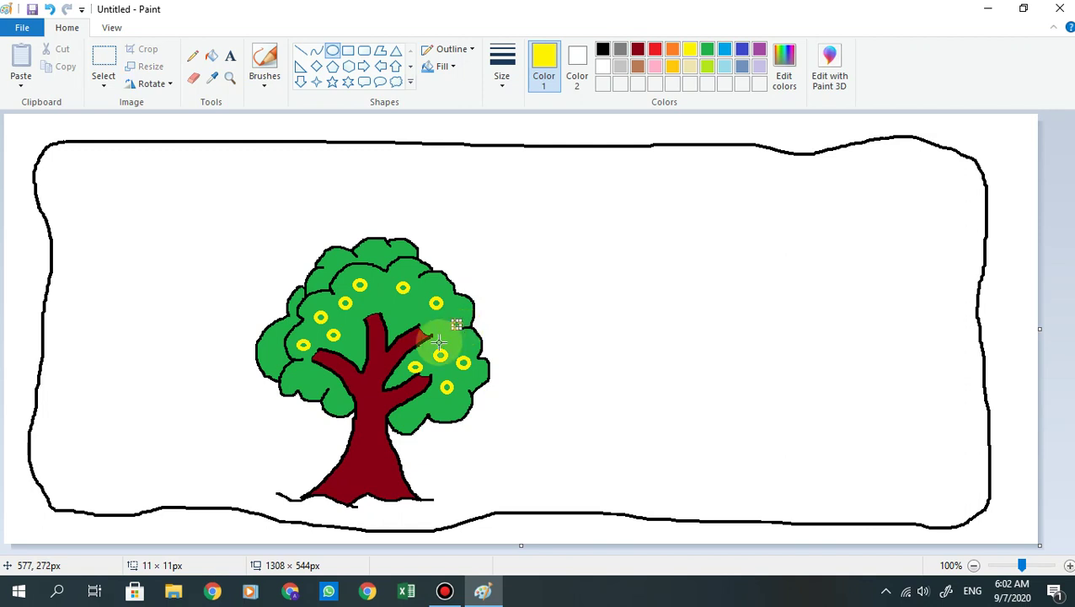
mouse_move(383, 302)
mouse_down()
mouse_move(394, 312)
mouse_move(375, 295)
mouse_move(385, 305)
mouse_up()
drag(347, 336, 358, 343)
drag(304, 375, 315, 384)
drag(262, 342, 275, 356)
drag(430, 335, 438, 329)
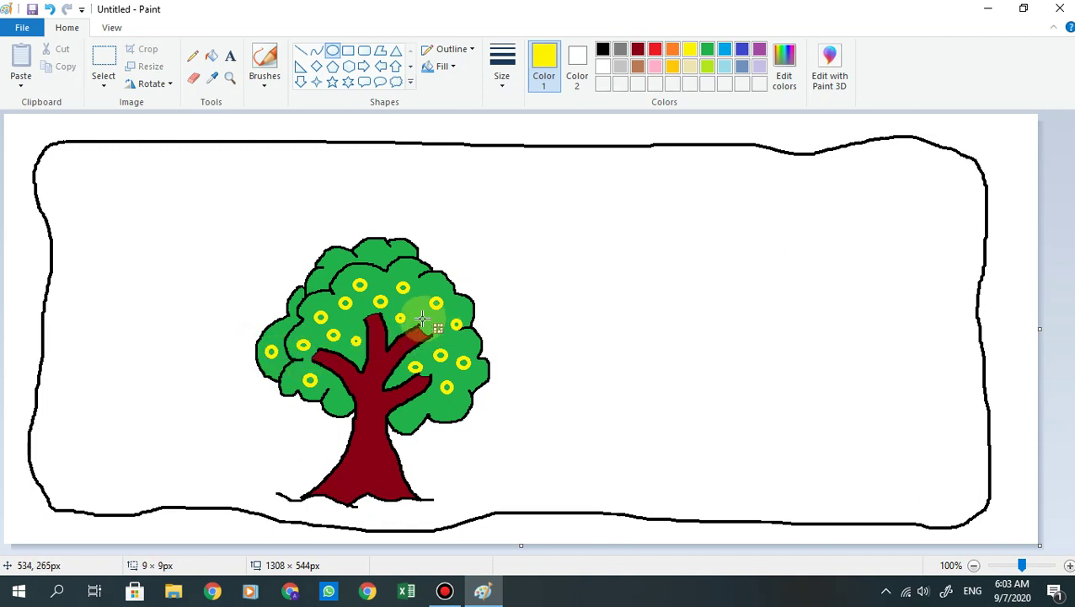
Step: Fill the centers of the six ring fruits in the upper-middle and upper-left foliage with yellow
click(213, 58)
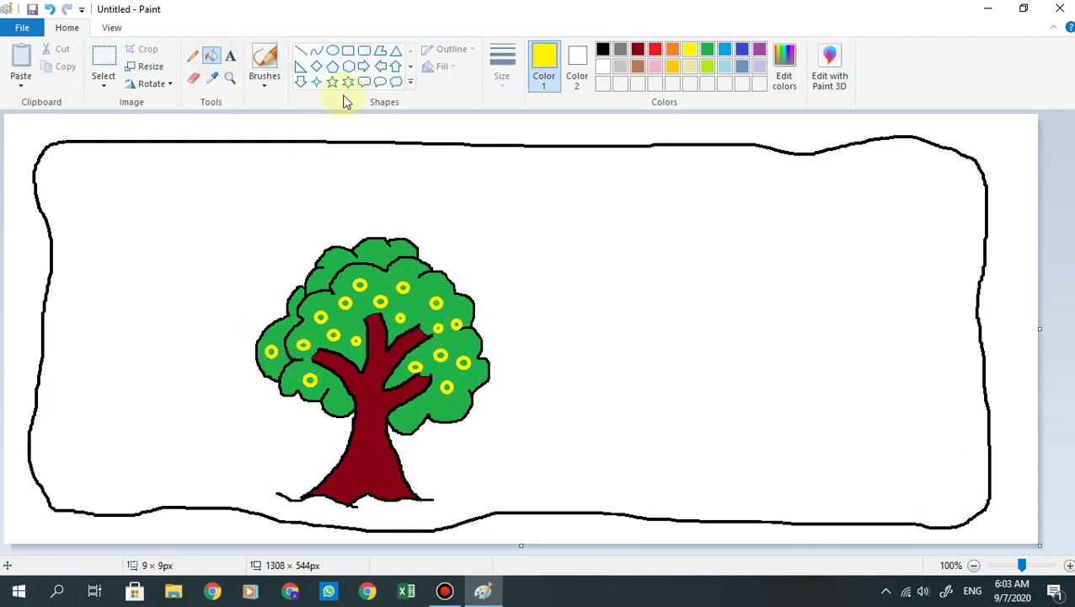
click(404, 287)
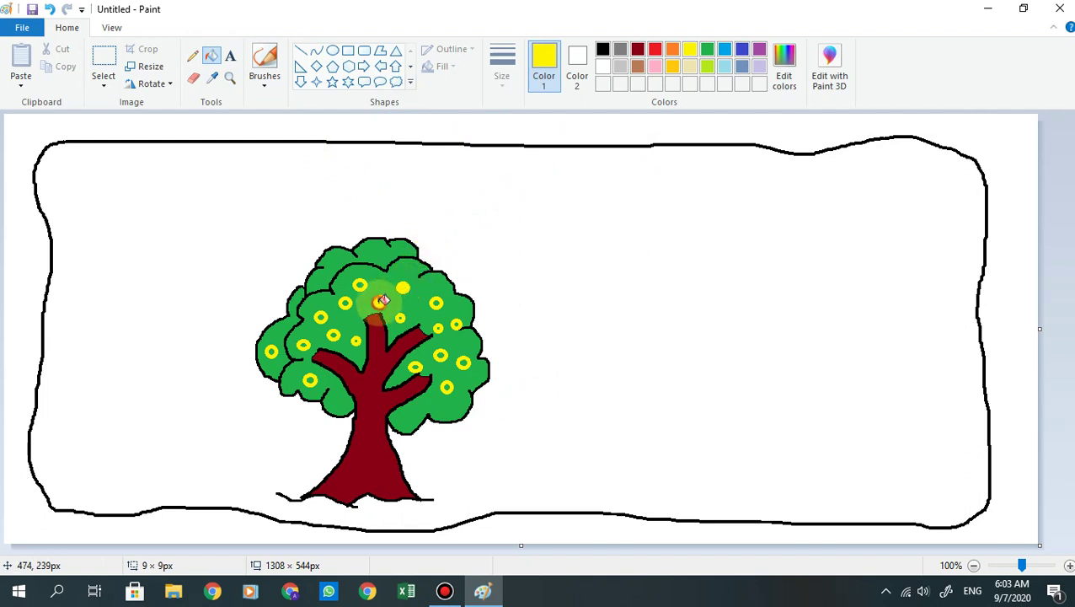
click(381, 301)
click(360, 284)
click(346, 302)
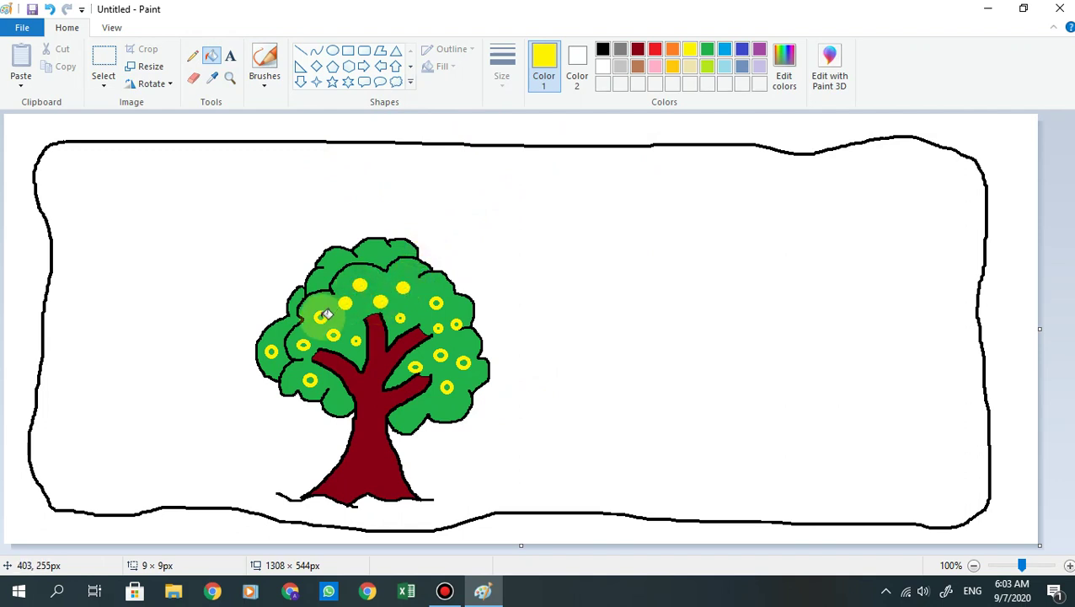
click(322, 316)
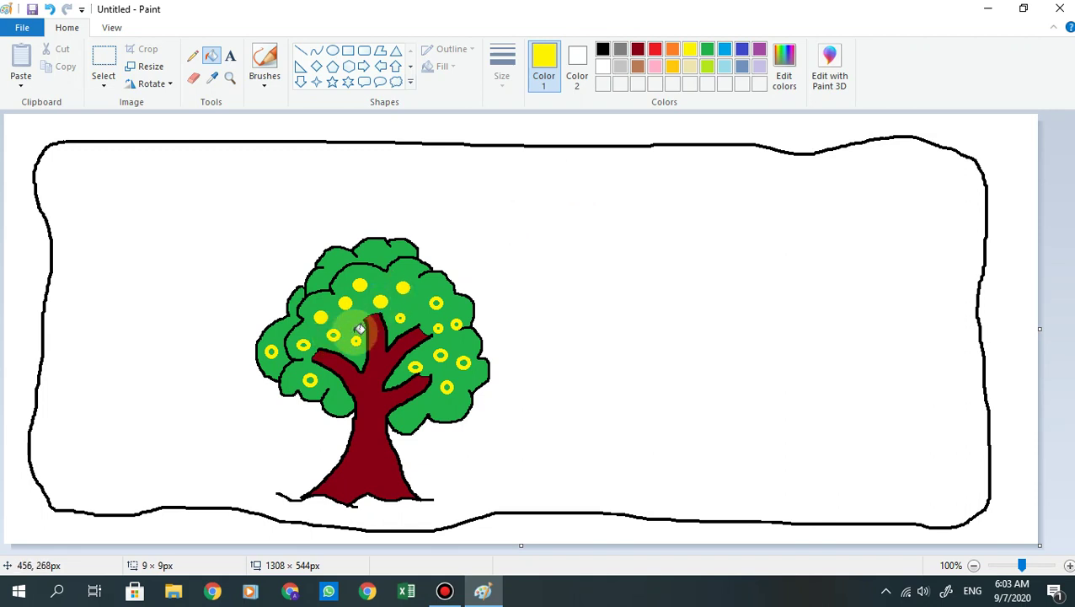
click(337, 332)
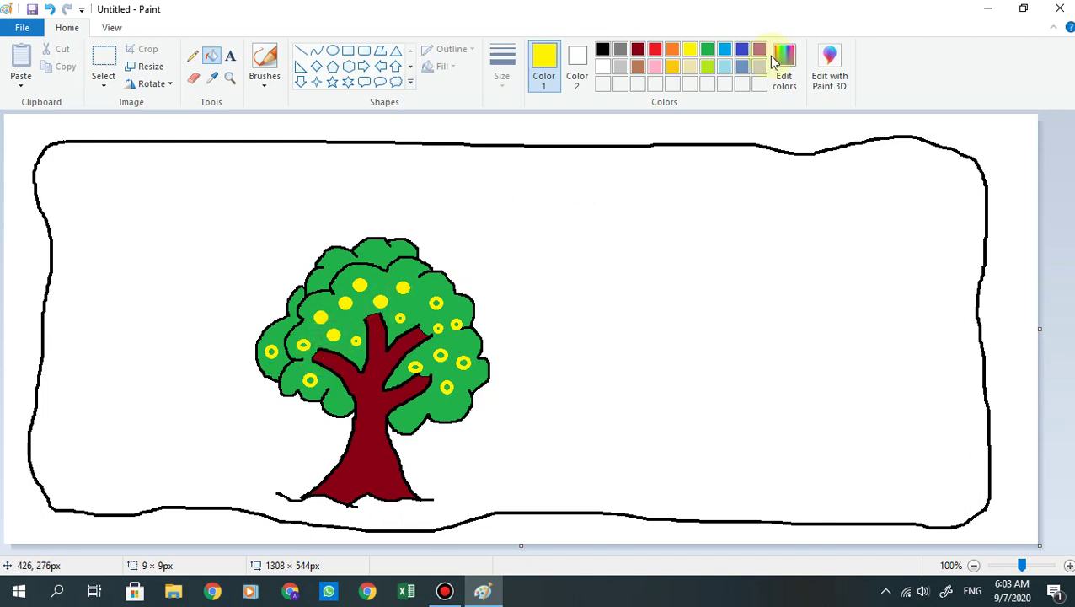
Step: Apply orange fill to the upper-right fruits and recolor the two lowest solid yellow fruits on the left side orange
click(672, 49)
click(435, 302)
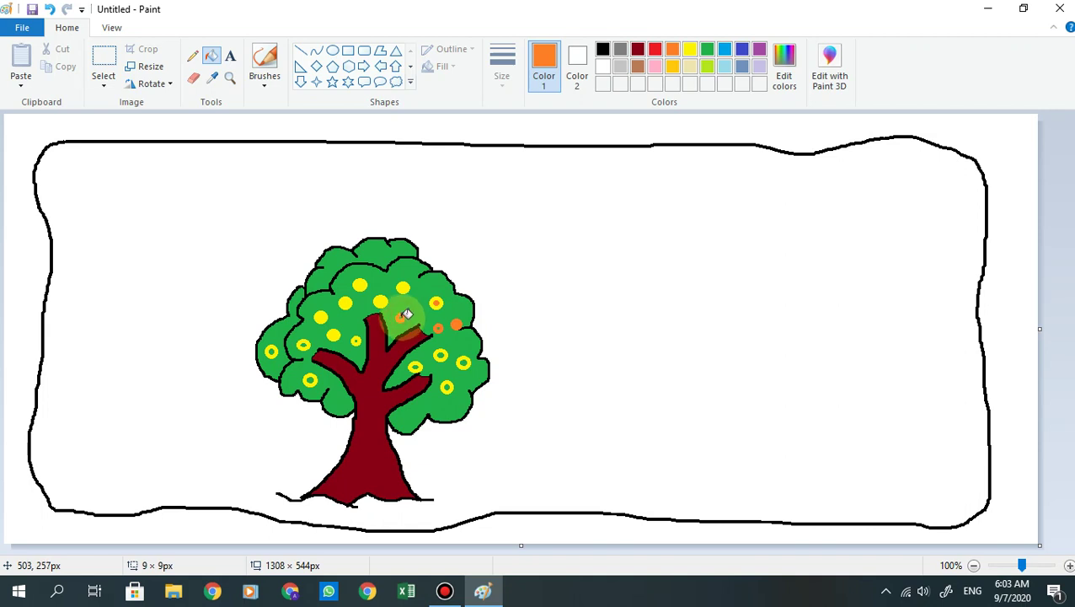
click(335, 336)
click(321, 315)
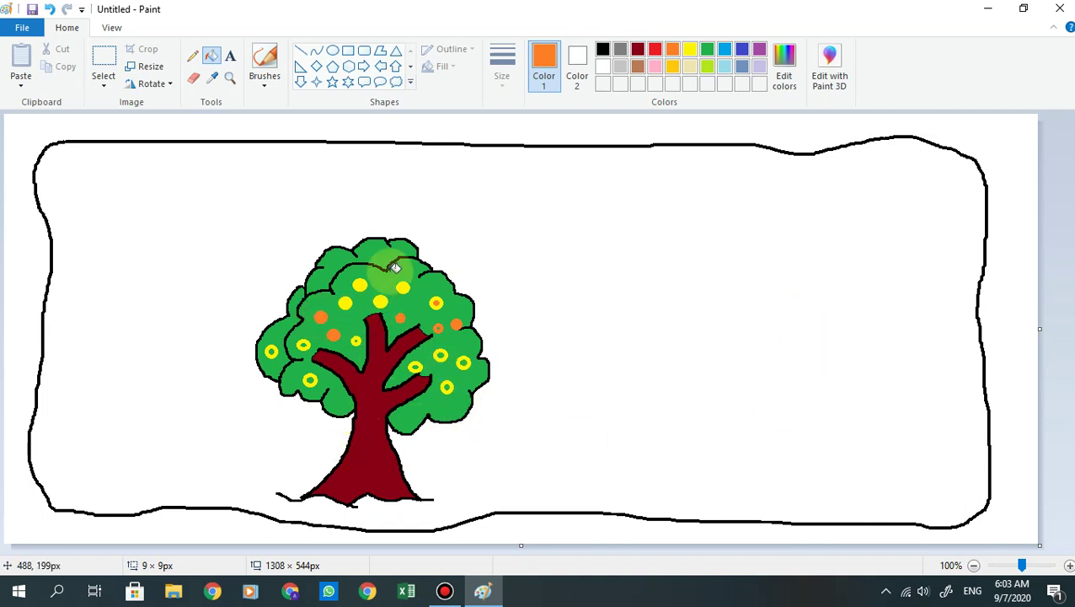
Step: Fill both the centers and the rims of the three remaining ring fruits on the foliage's left edge with orange
click(228, 79)
click(366, 362)
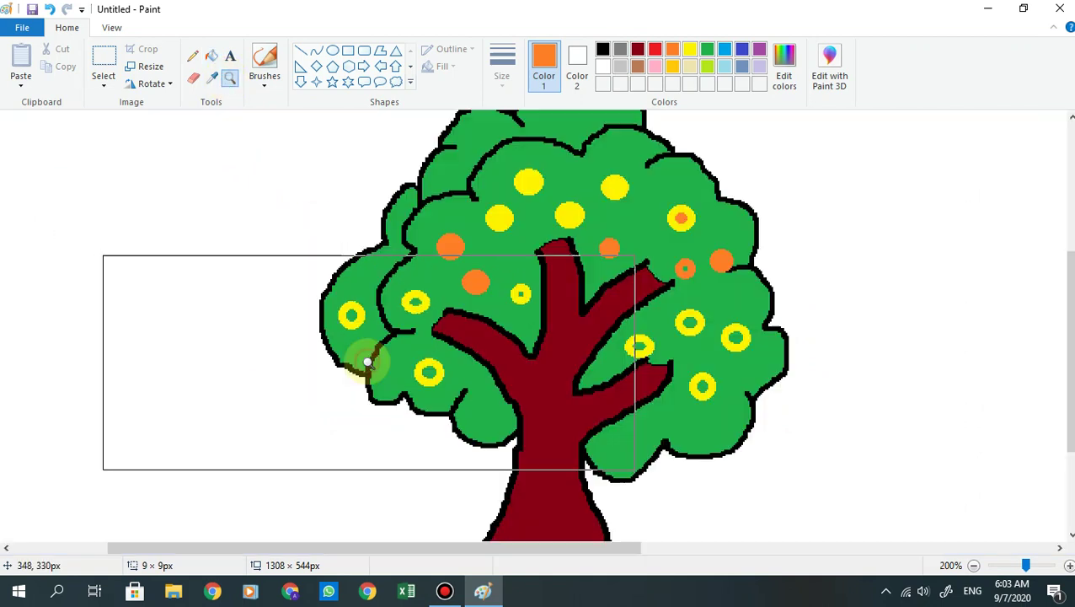
click(211, 59)
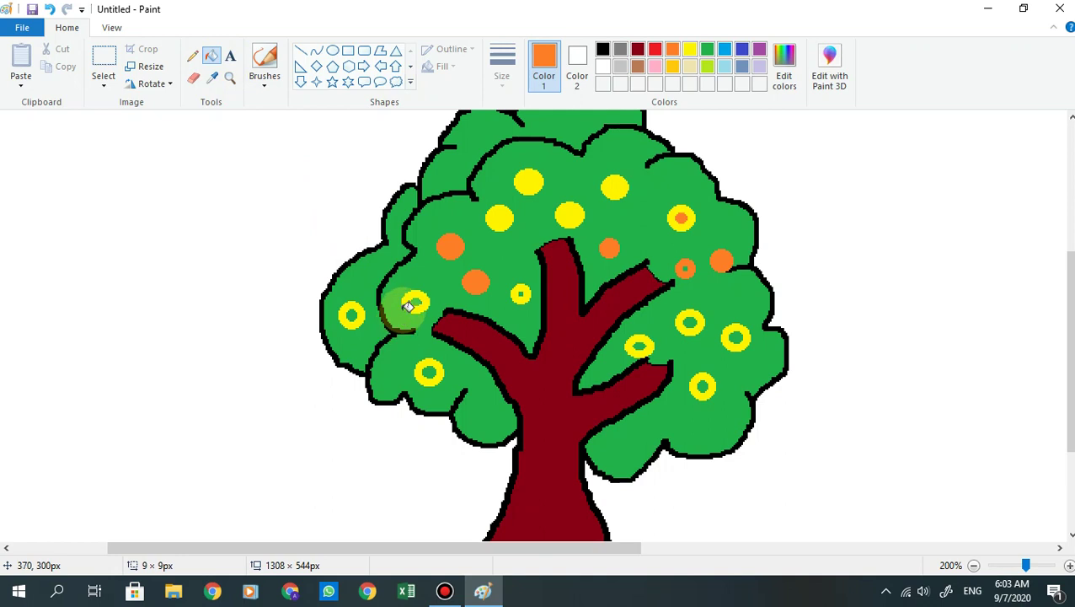
click(418, 299)
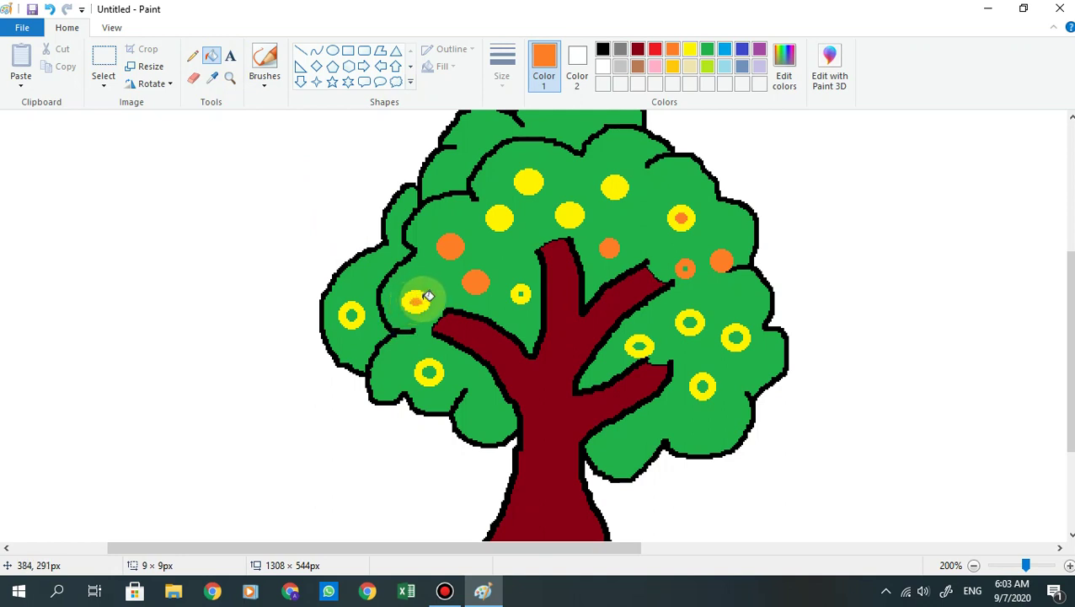
click(408, 300)
click(360, 314)
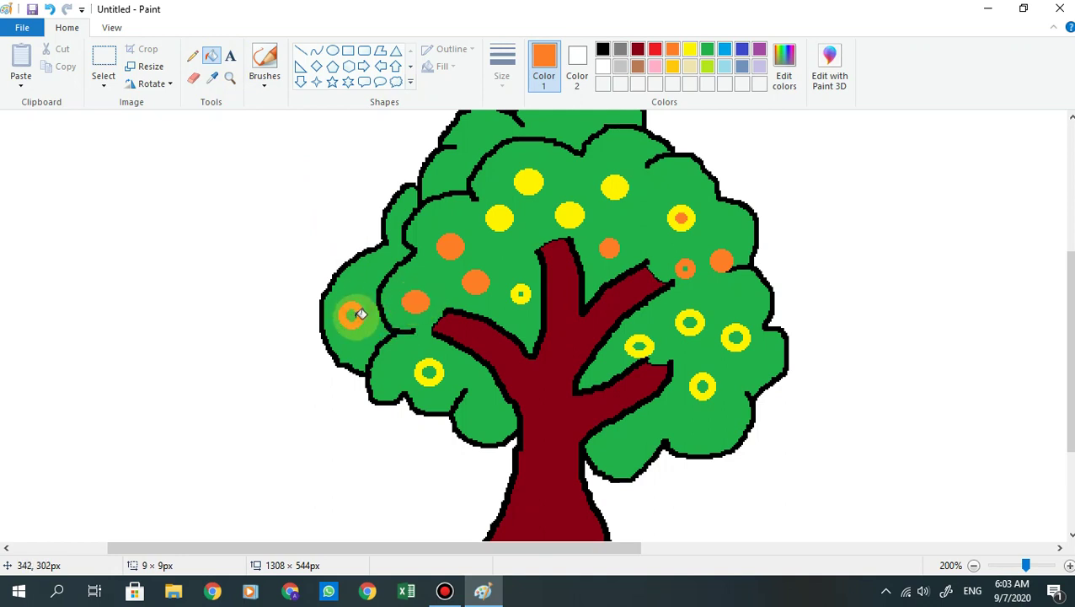
click(353, 315)
click(428, 371)
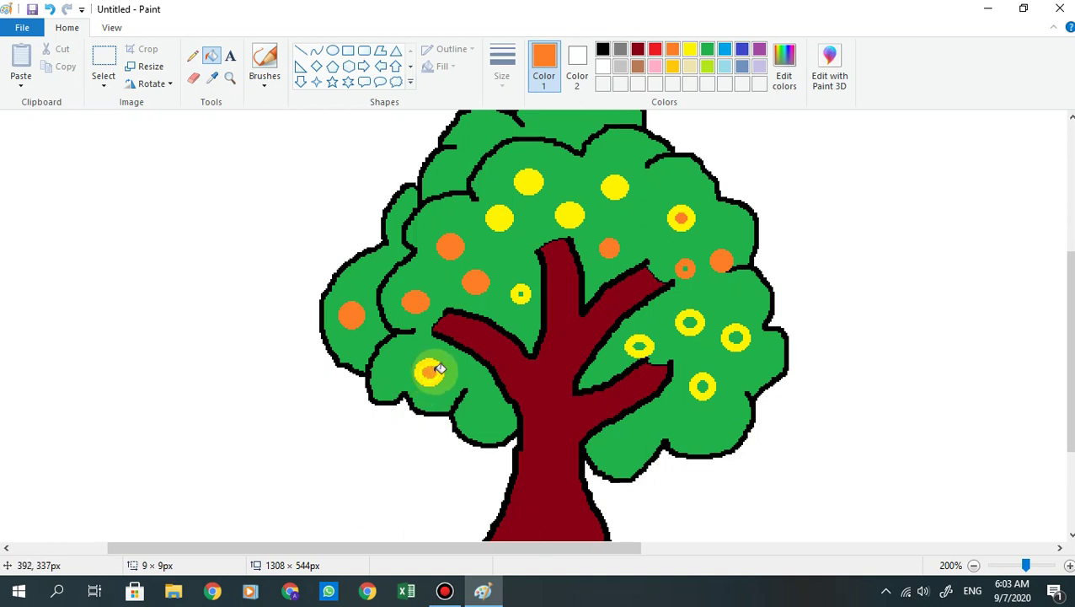
click(440, 365)
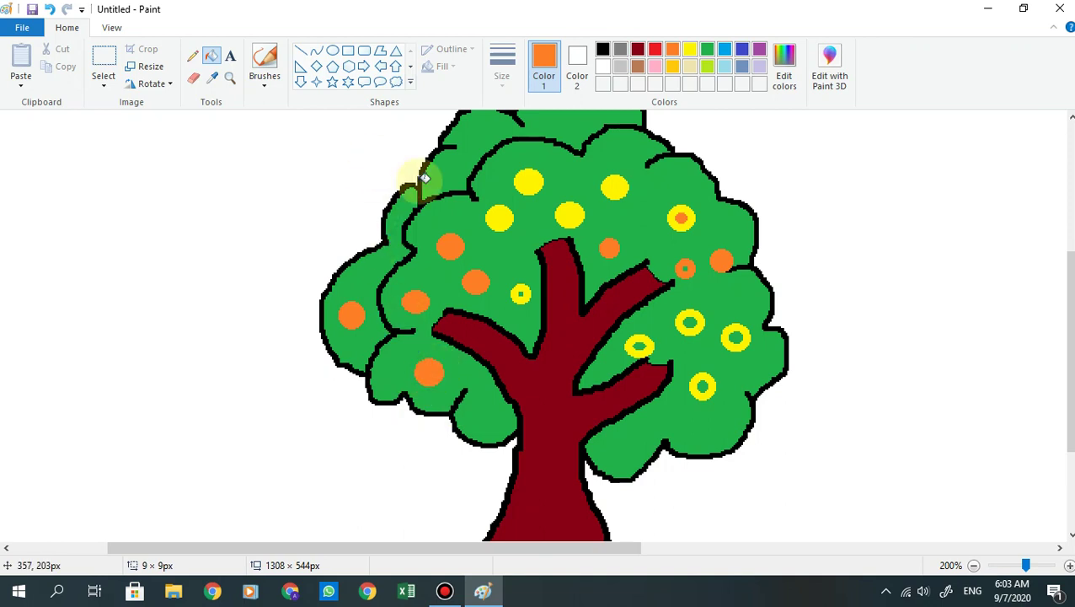
Step: Fill the centers of the small ring fruit left of the middle branch and the one between the right branches with yellow
click(689, 49)
click(520, 293)
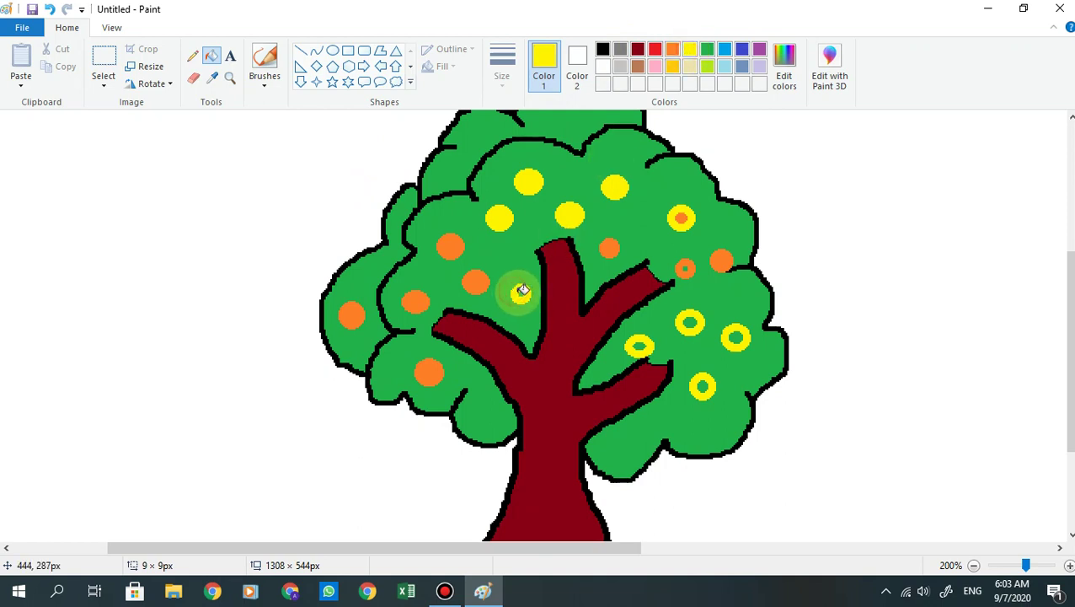
click(642, 345)
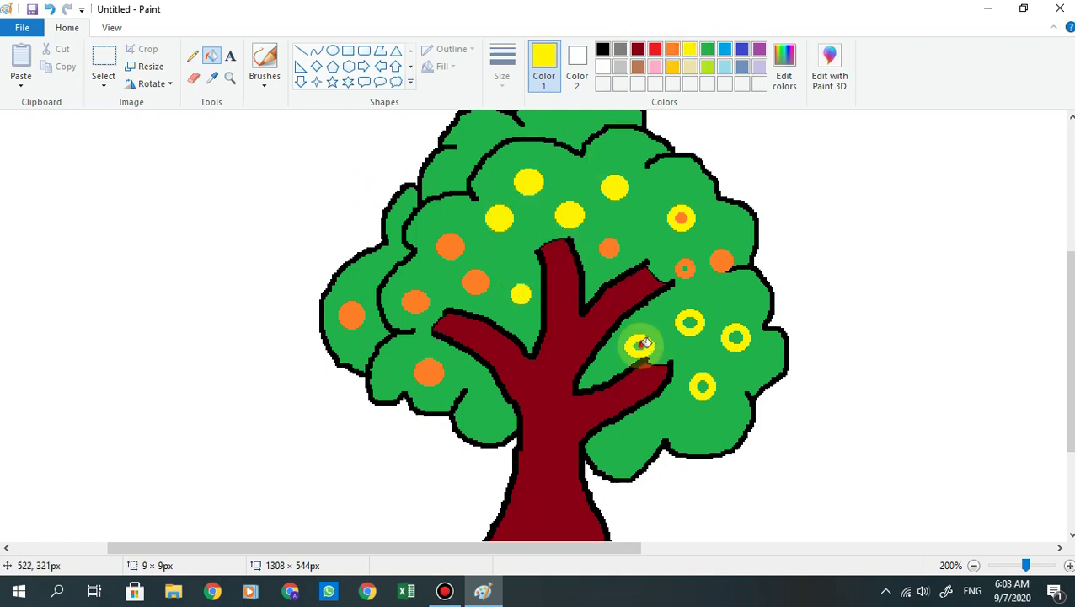
Step: Fill the remaining ring fruits on the right side of the foliage completely with orange, including their yellow rims
click(672, 49)
click(689, 321)
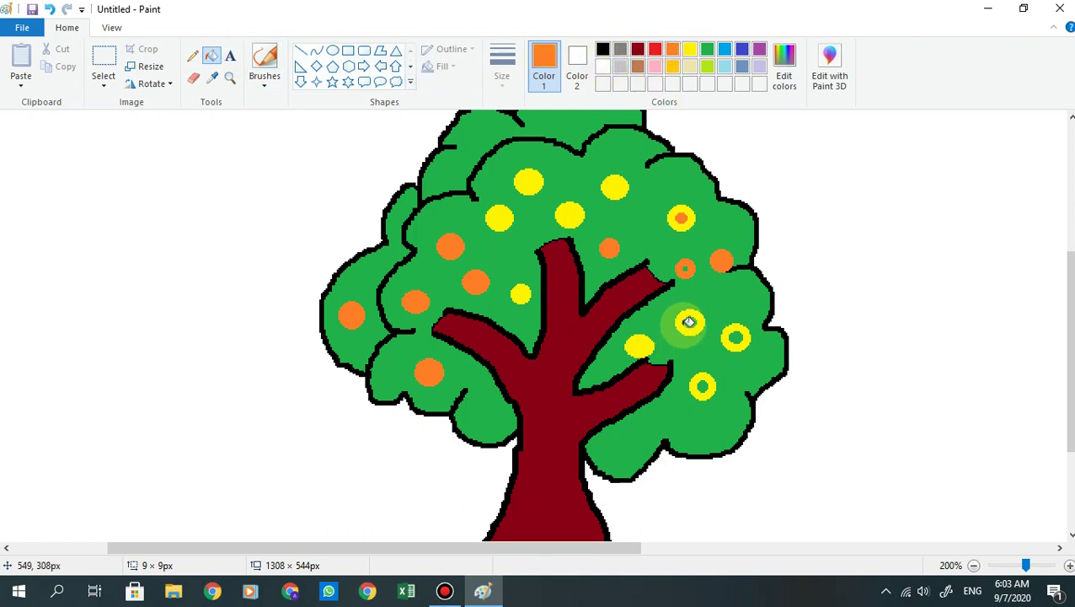
click(689, 323)
click(735, 333)
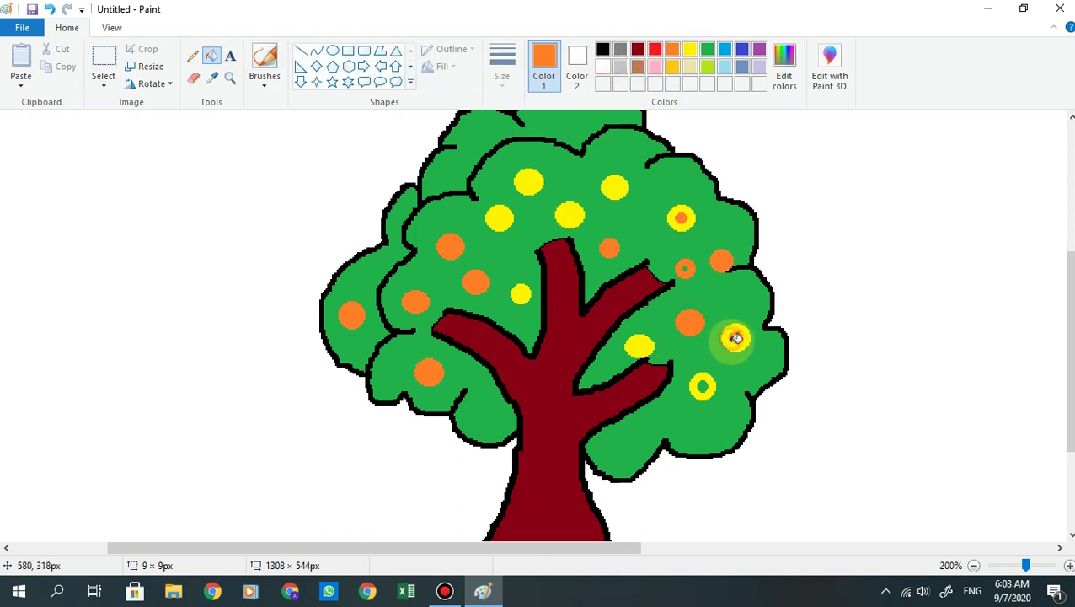
click(735, 339)
click(709, 382)
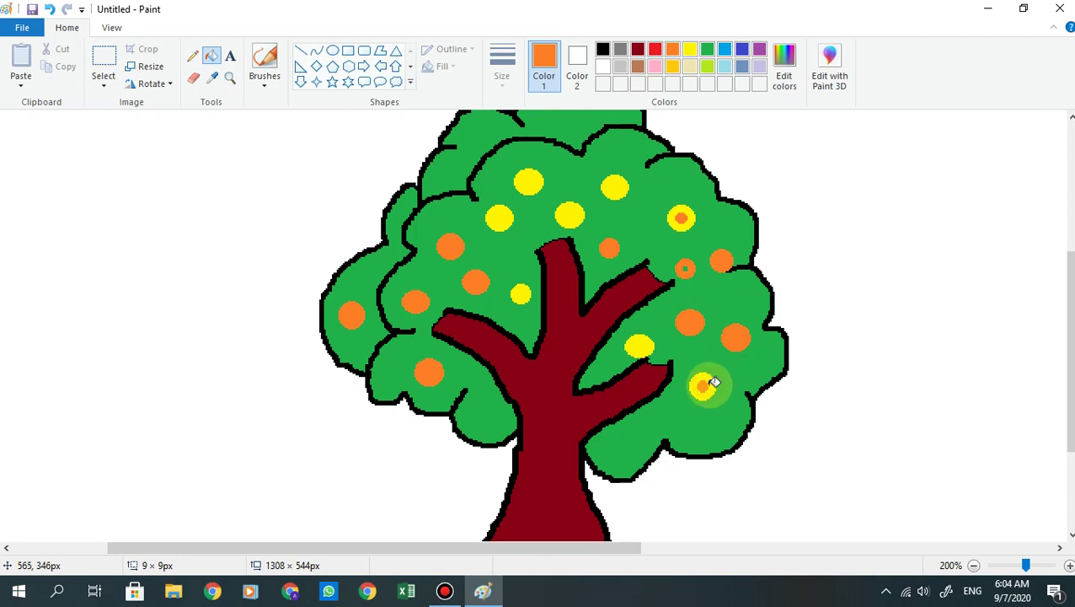
click(713, 383)
click(688, 262)
click(689, 267)
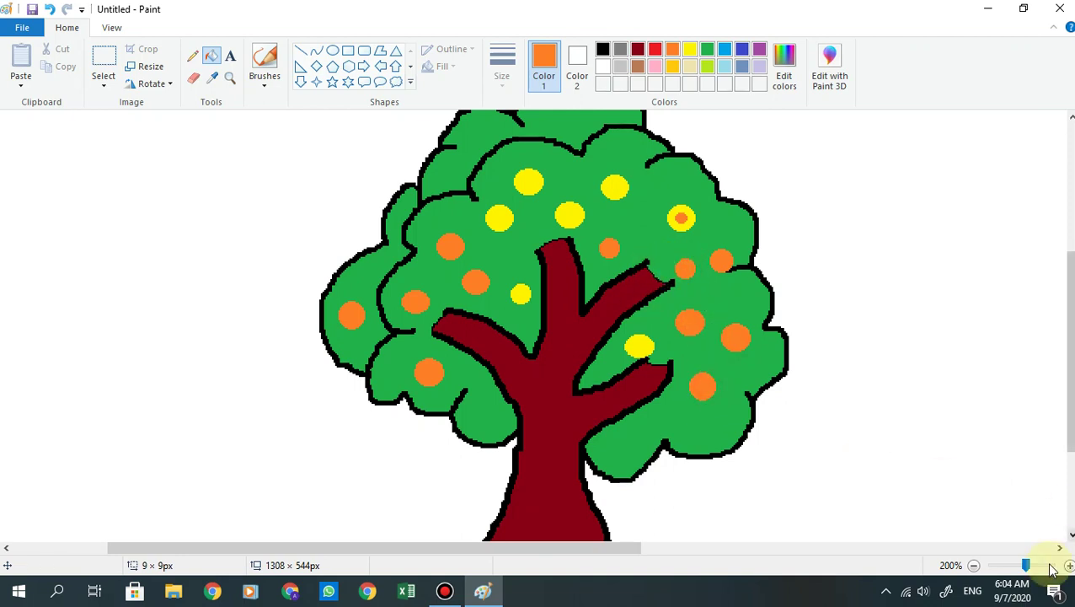
click(974, 566)
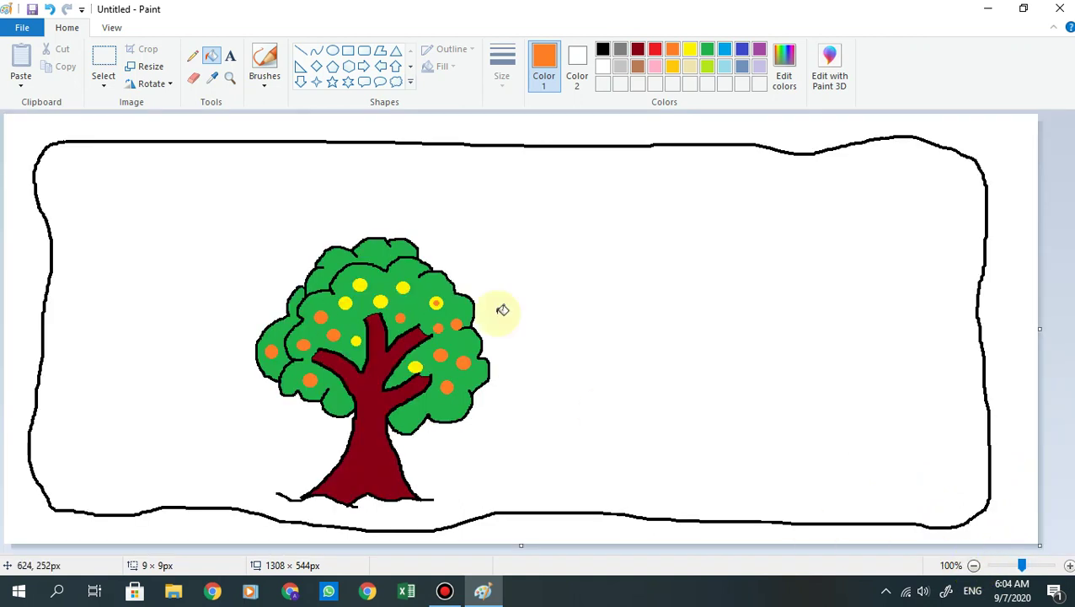
click(434, 303)
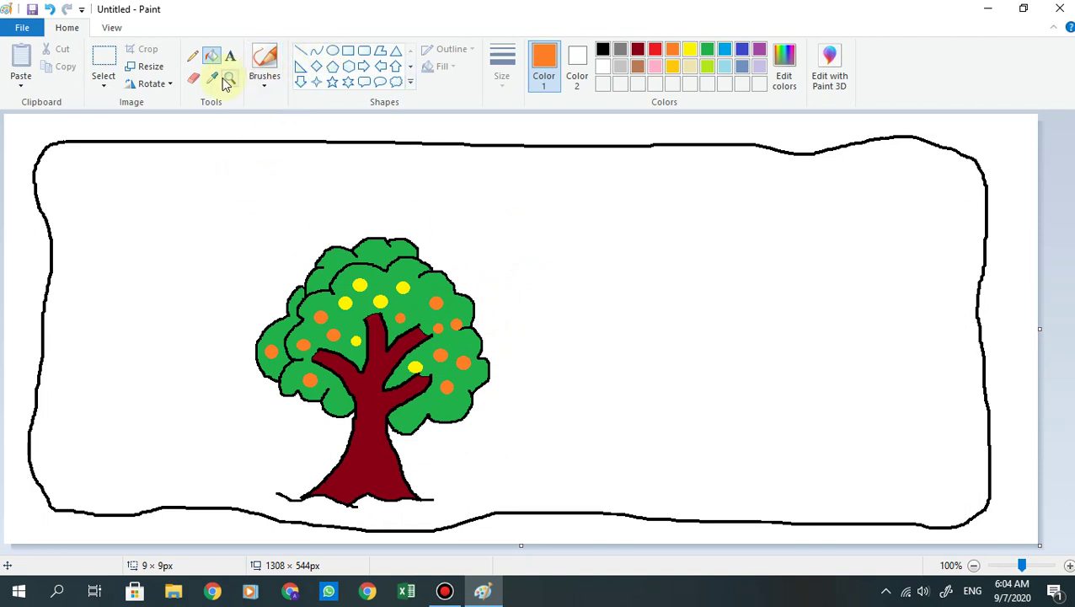
Step: Set up the Pencil with the thinnest line size and black as the drawing color
click(194, 56)
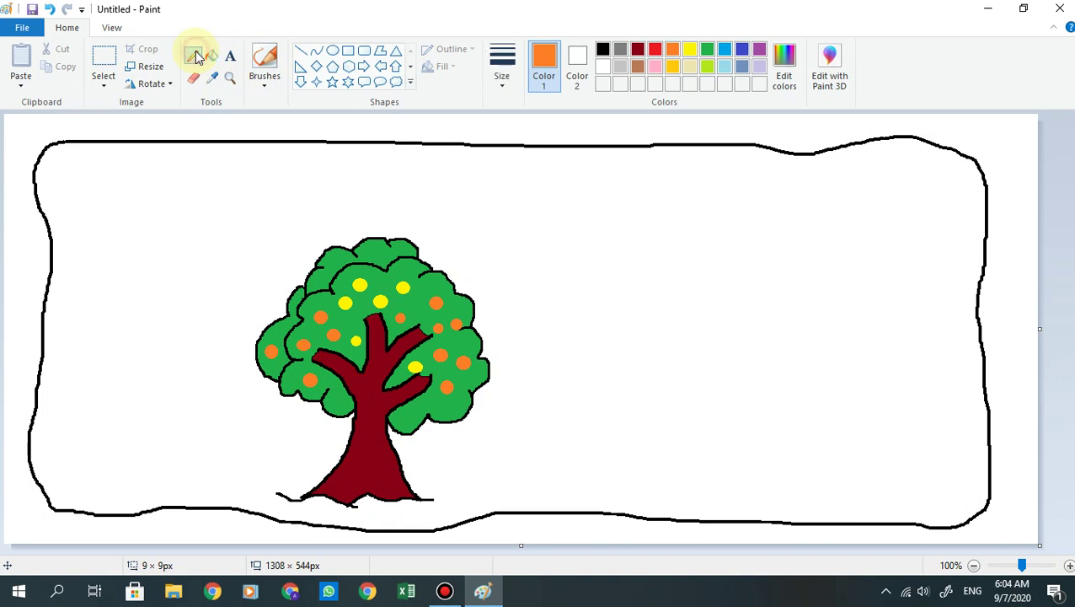
click(500, 80)
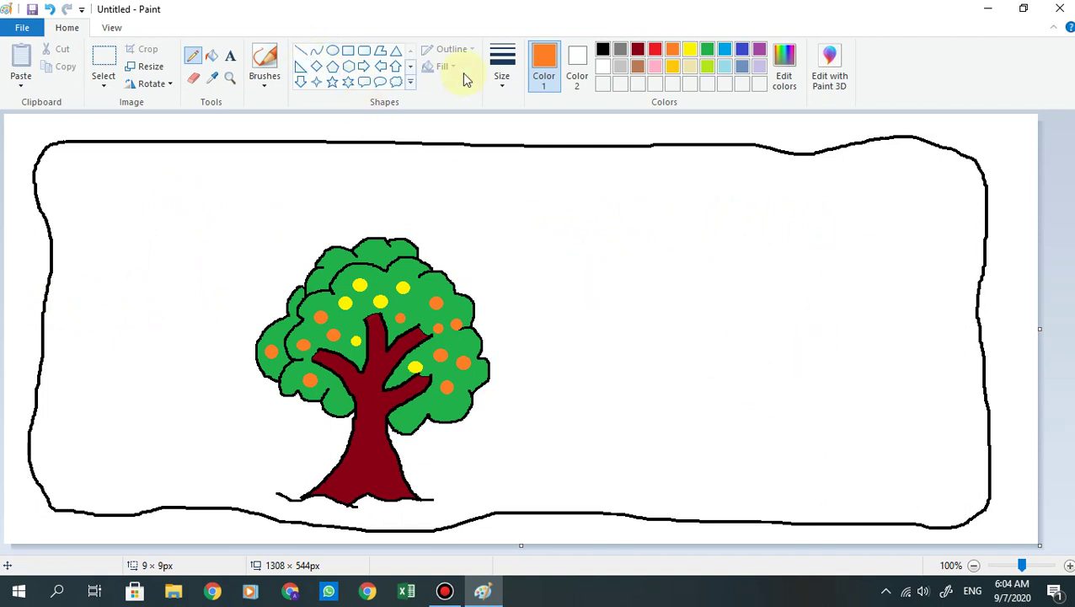
click(502, 80)
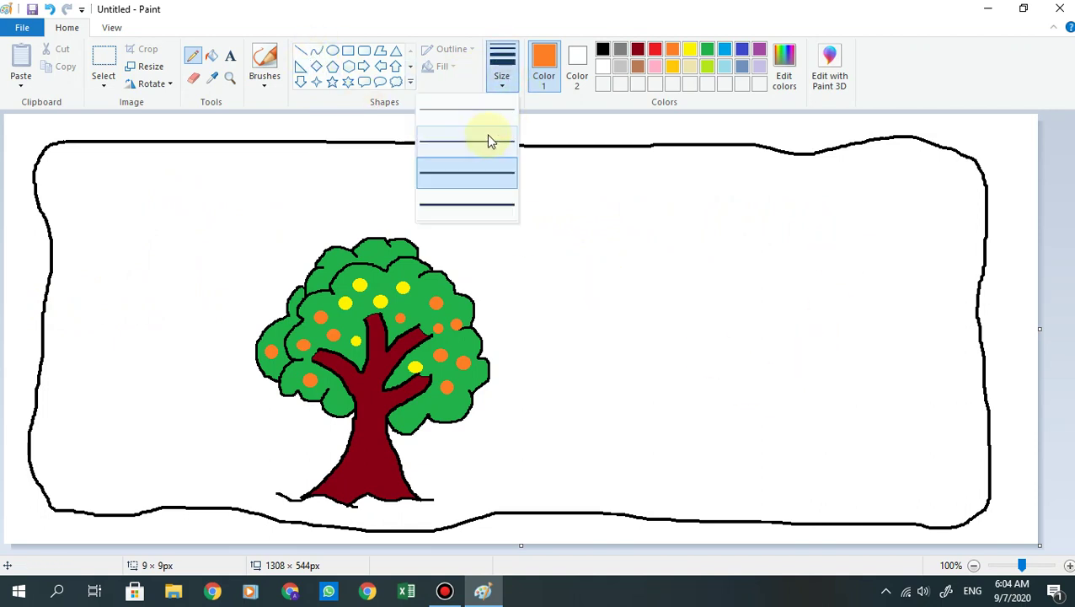
click(487, 110)
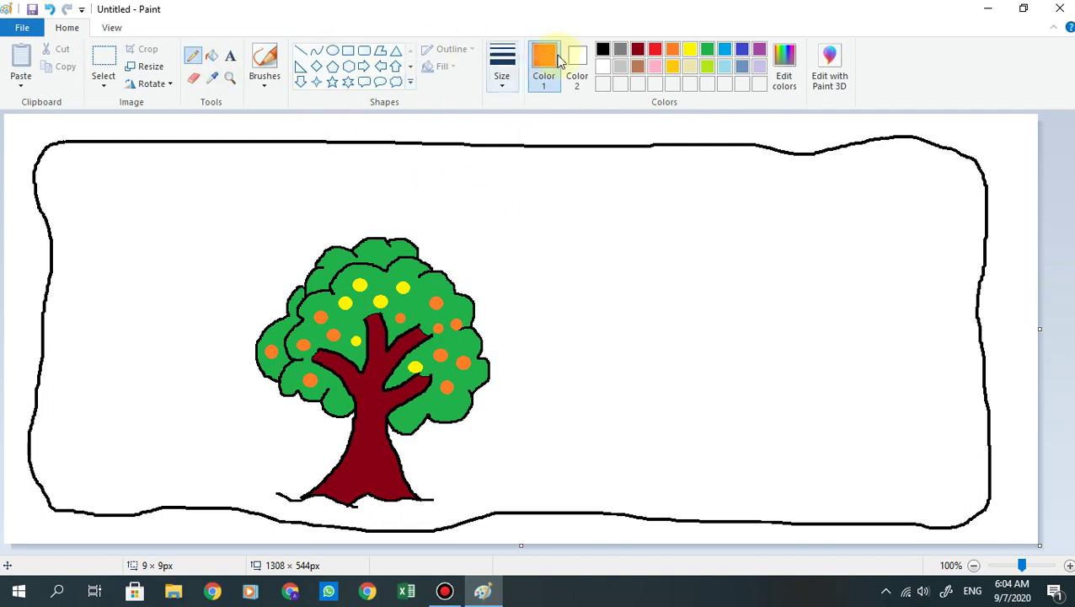
click(605, 50)
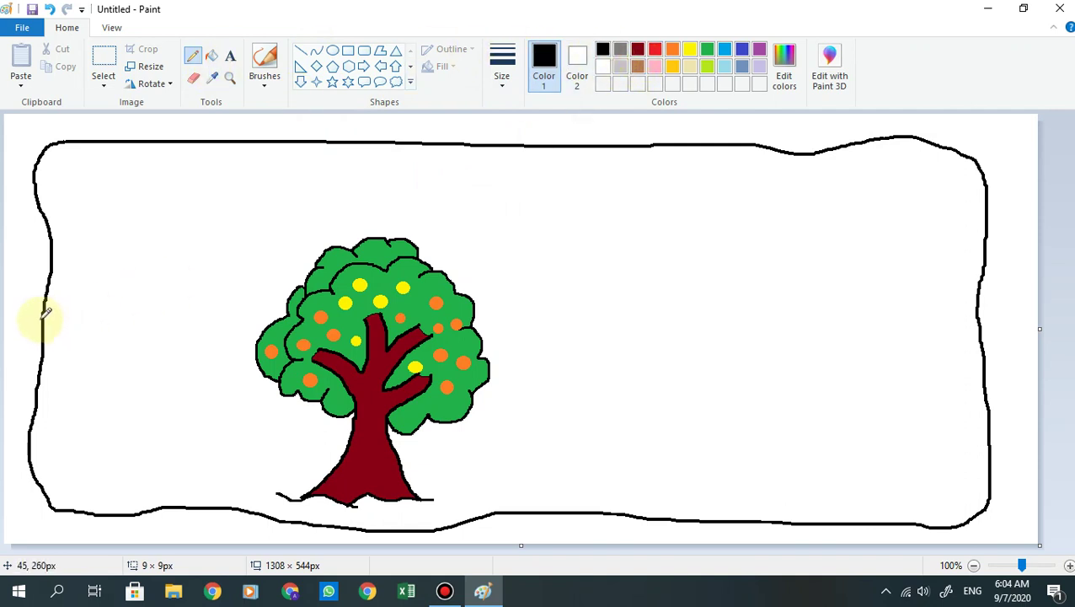
drag(42, 318, 206, 312)
drag(260, 314, 286, 311)
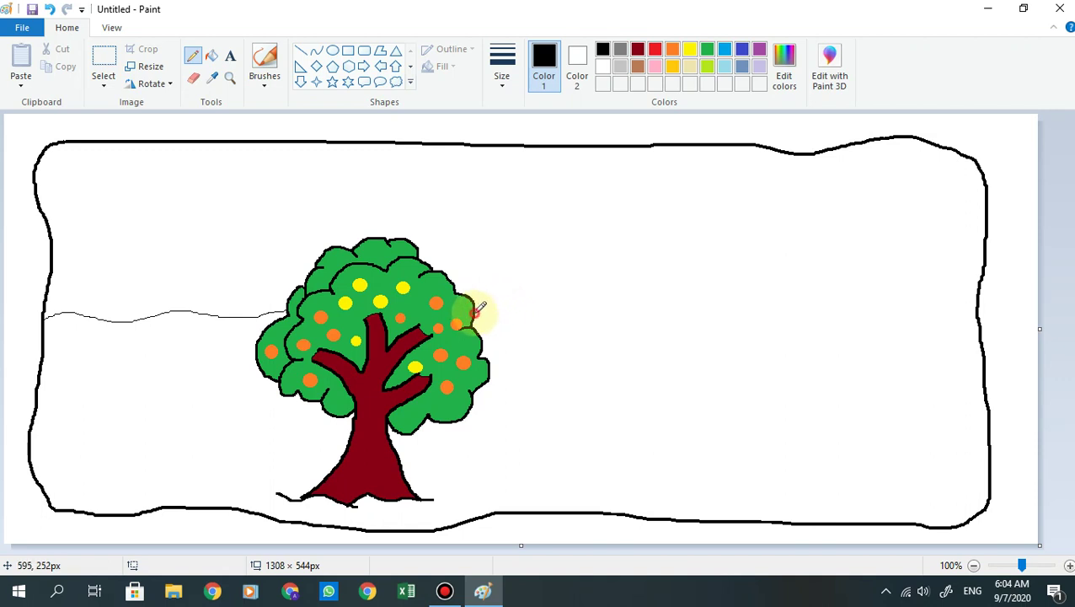
drag(474, 314, 962, 312)
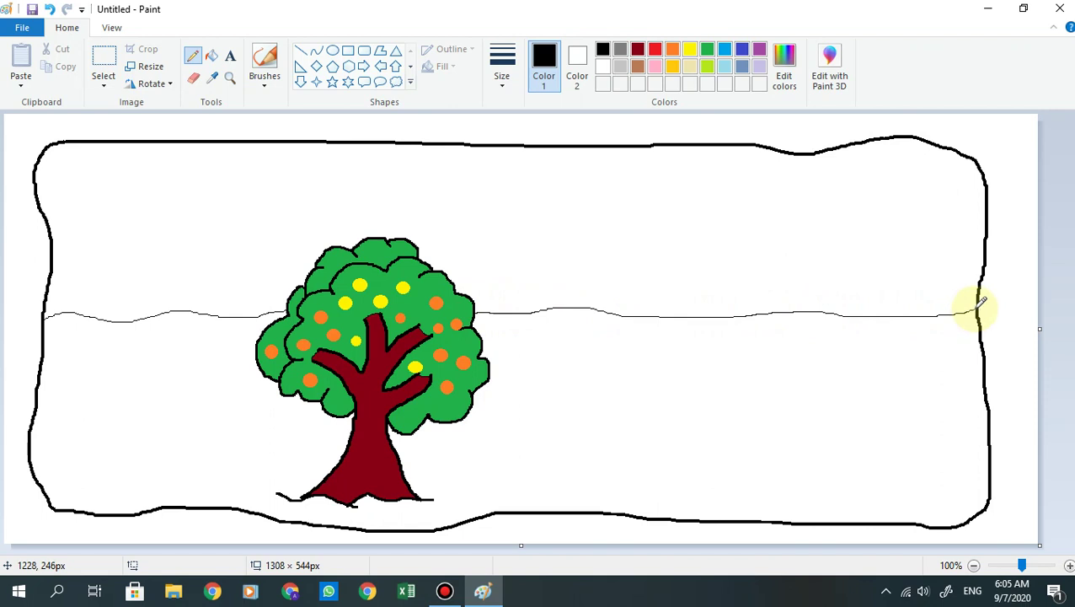
click(49, 10)
click(49, 11)
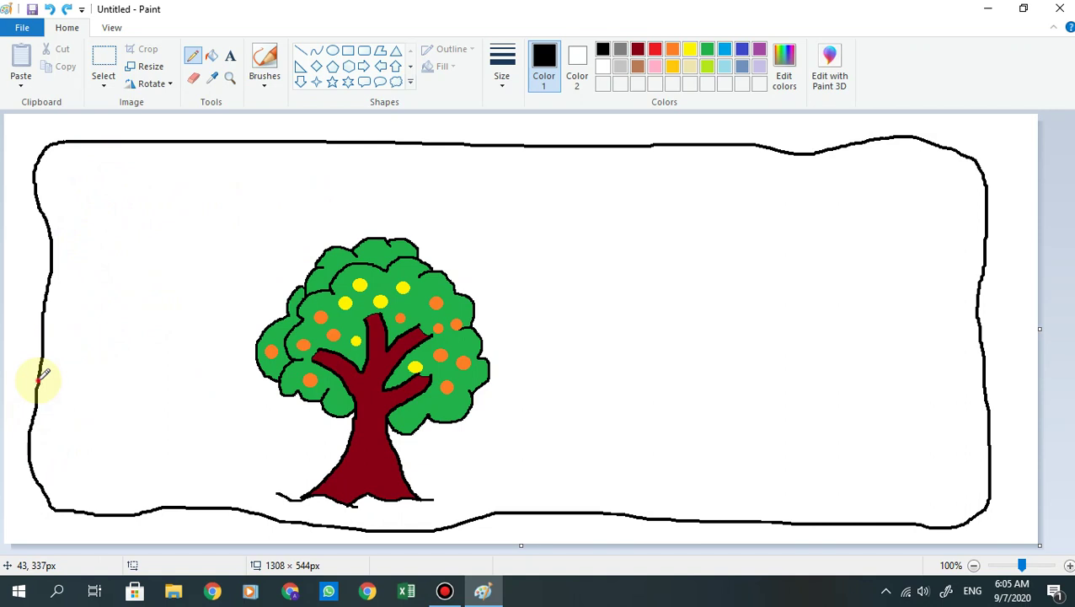
Step: Draw a thin wavy black horizon line from the frame's left edge to its right edge behind the lower foliage, interrupted by the tree
mouse_move(38, 382)
mouse_down()
mouse_move(115, 372)
mouse_move(278, 385)
mouse_up()
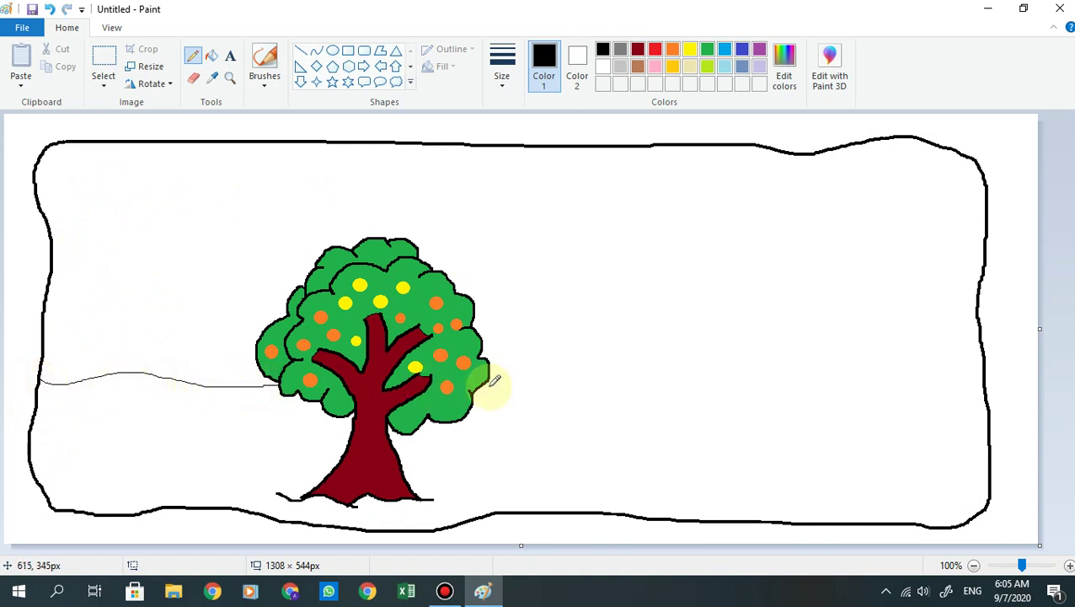
drag(484, 383, 974, 378)
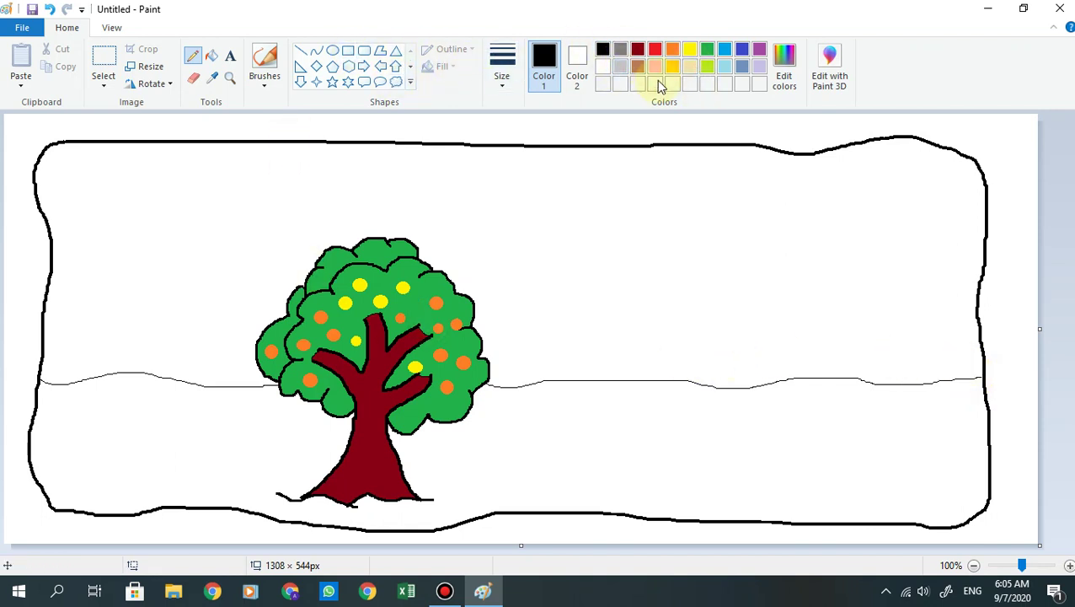
click(213, 57)
click(707, 67)
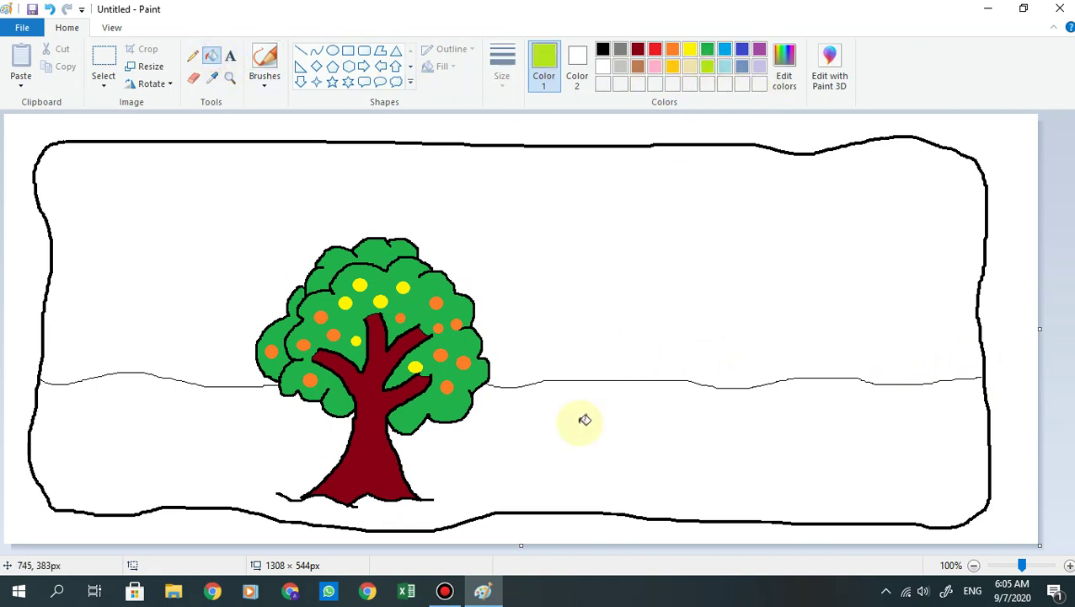
click(549, 424)
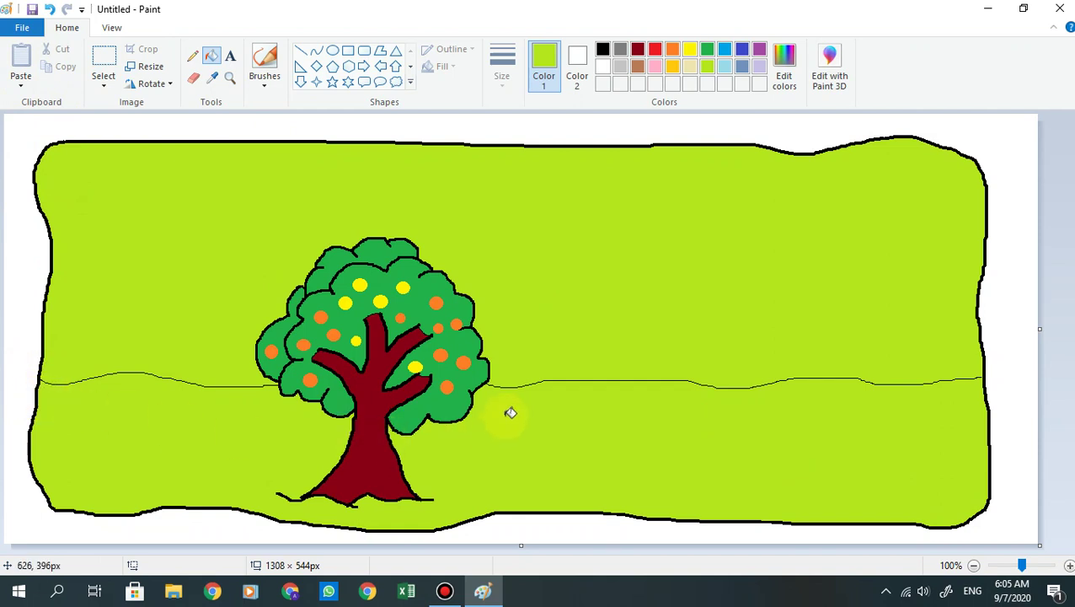
click(52, 11)
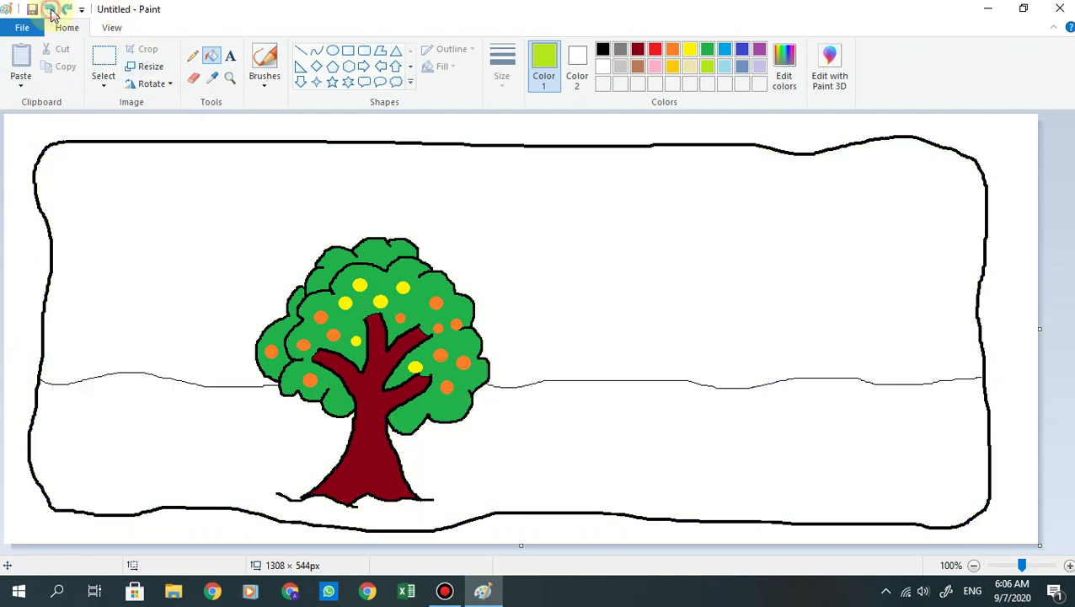
Step: Close the gaps between both ends of the horizon line and the frame with short black Pencil strokes
click(229, 80)
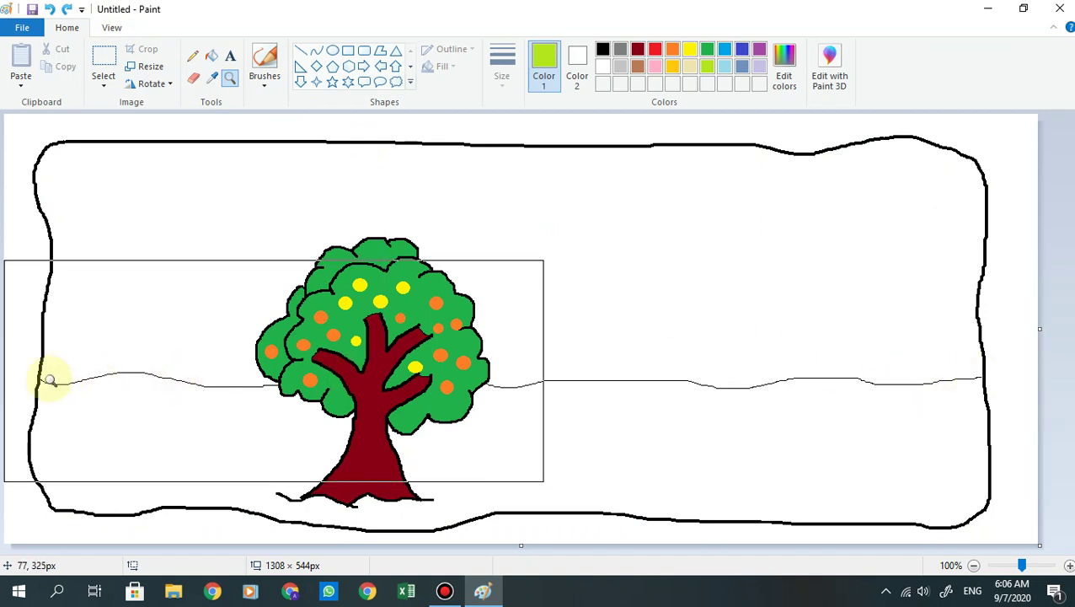
click(46, 379)
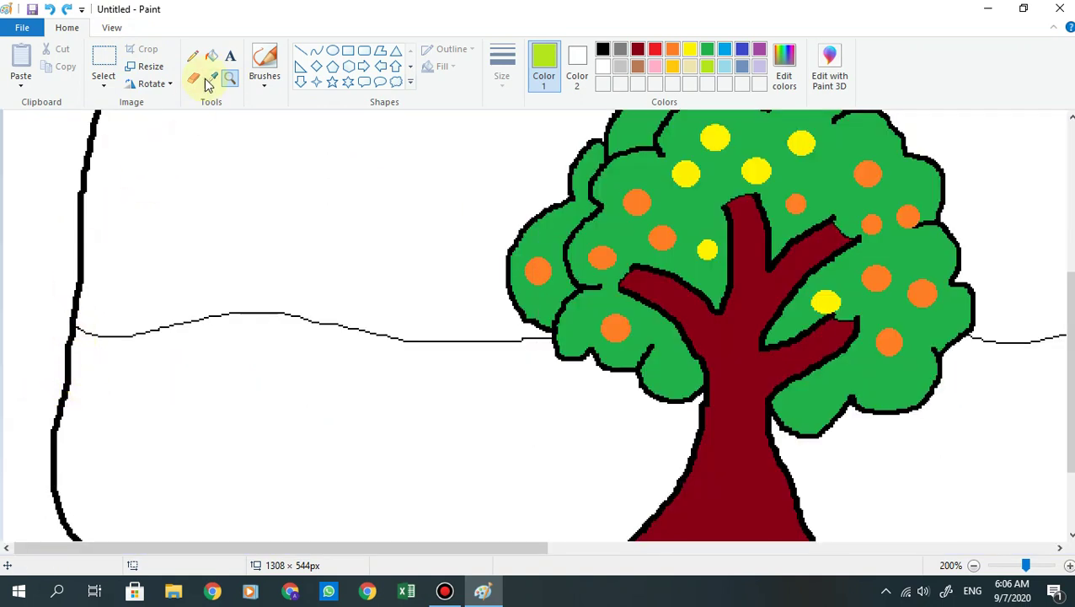
click(192, 56)
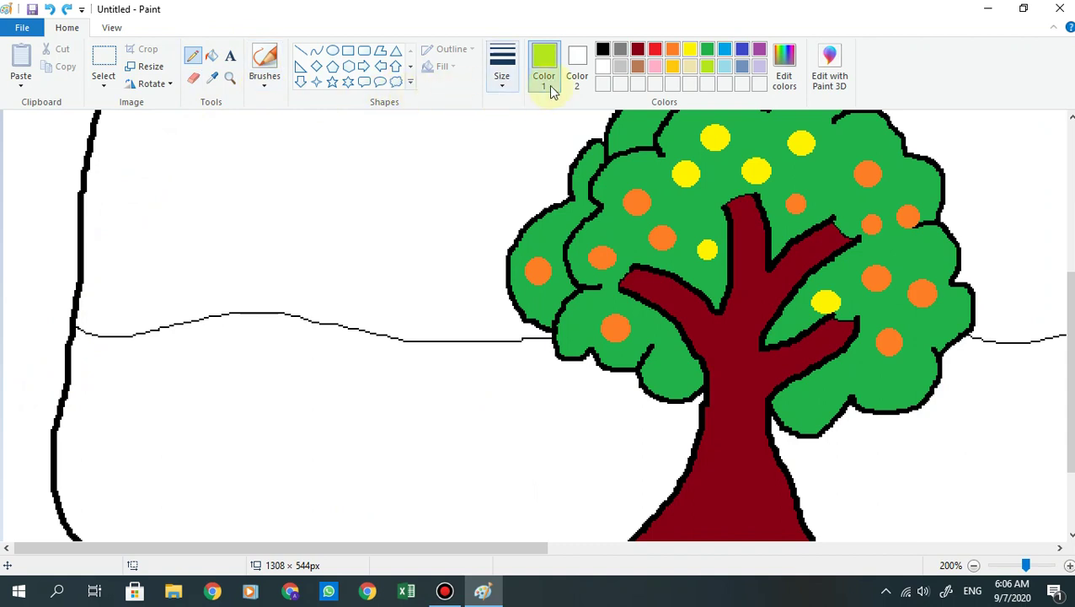
click(609, 49)
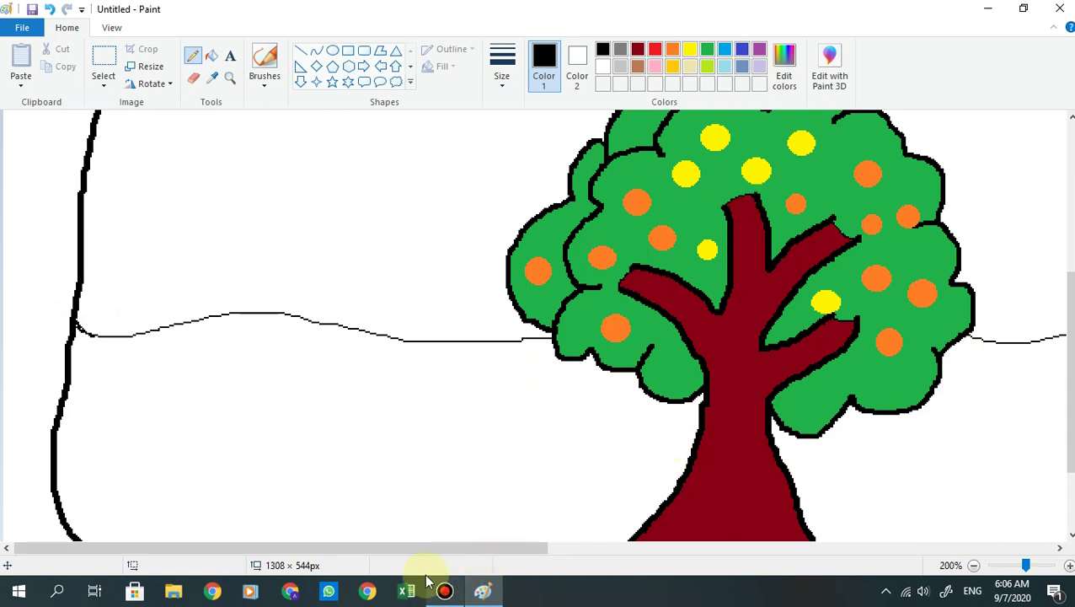
drag(424, 550, 544, 551)
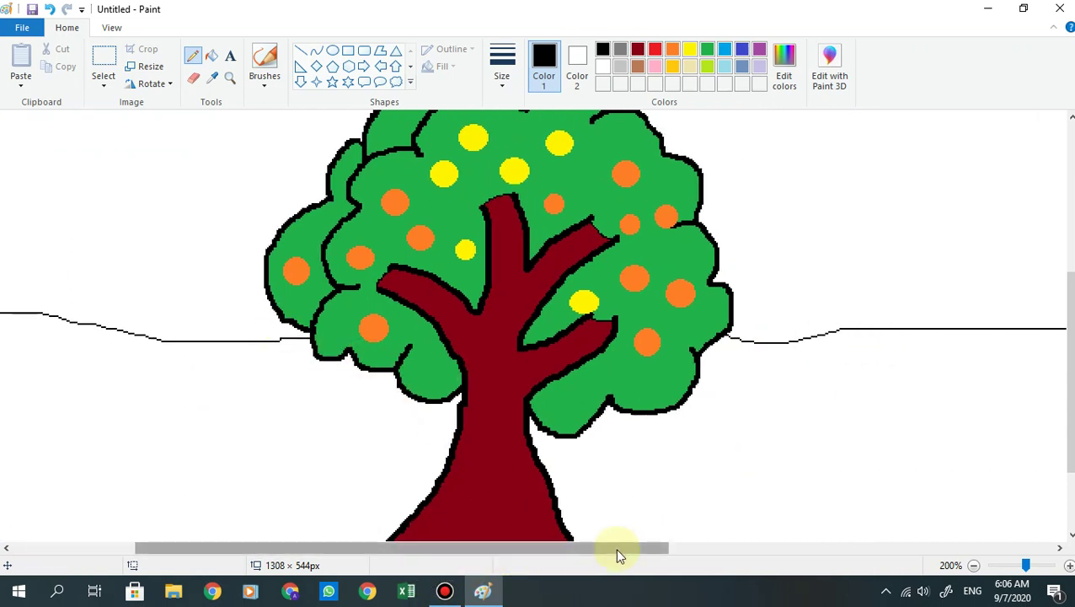
drag(619, 550, 1020, 546)
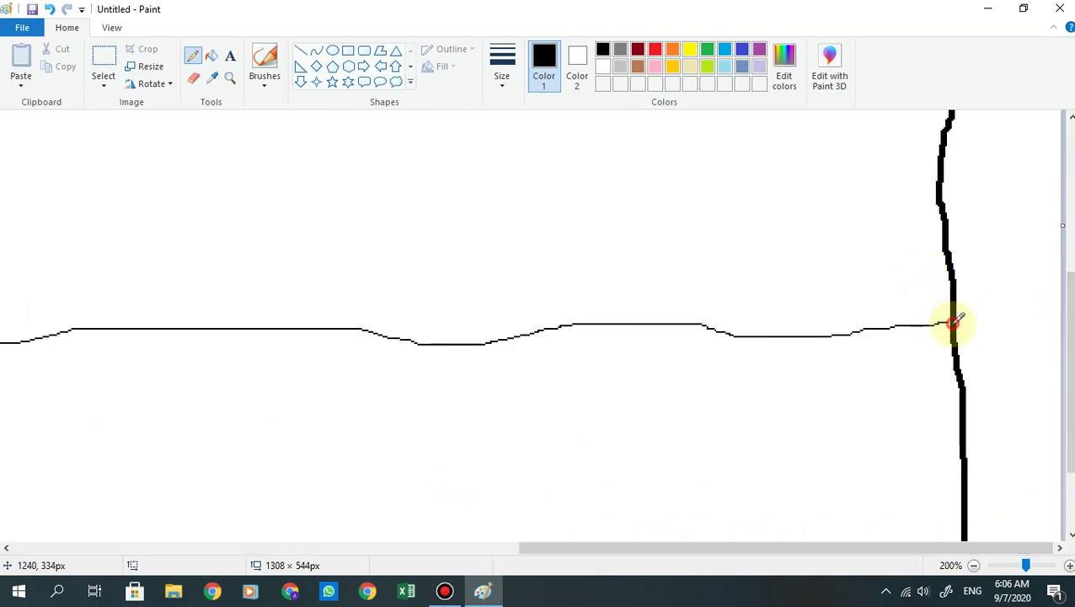
drag(953, 322, 950, 324)
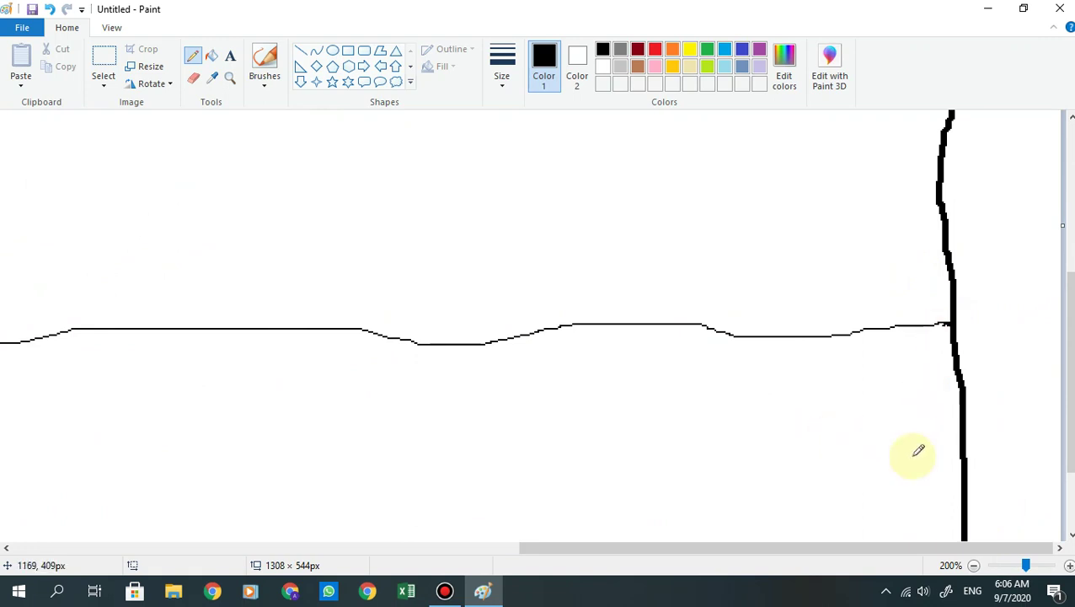
click(974, 568)
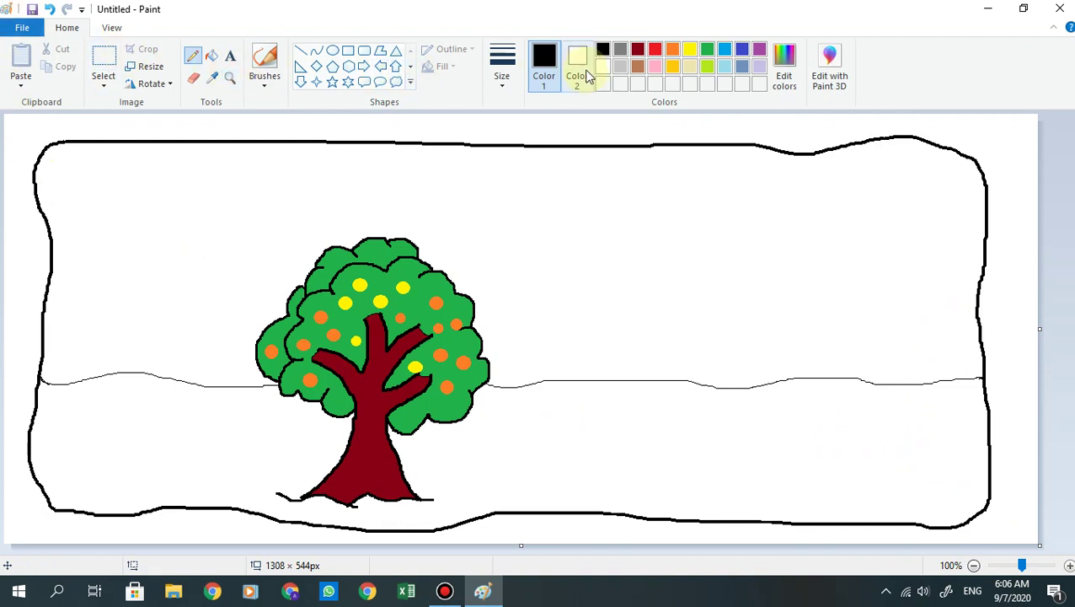
Step: Fill the ground area below the horizon line with lime
click(212, 56)
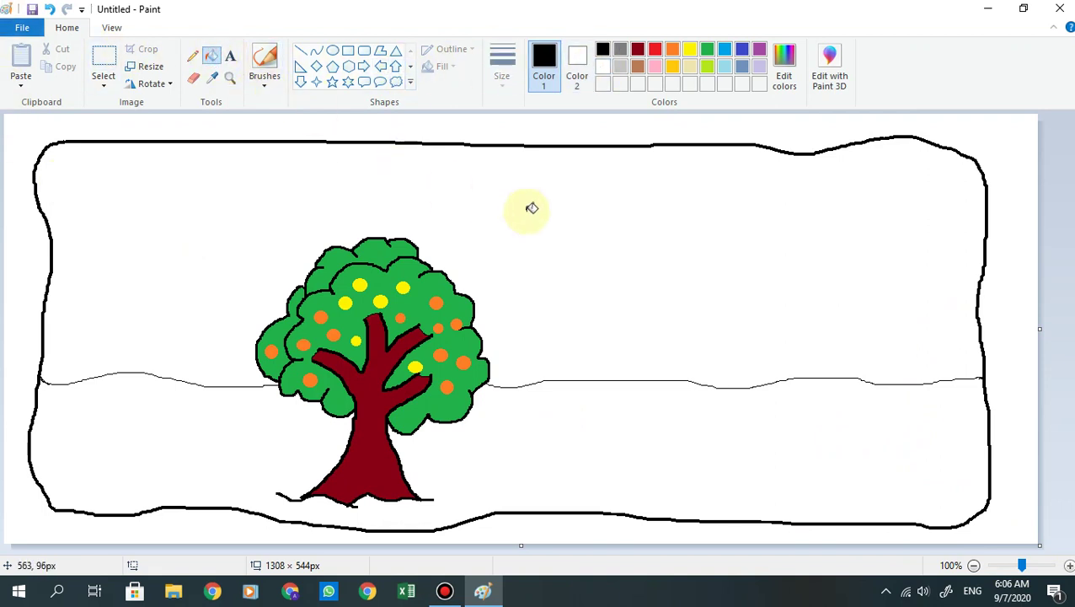
click(707, 66)
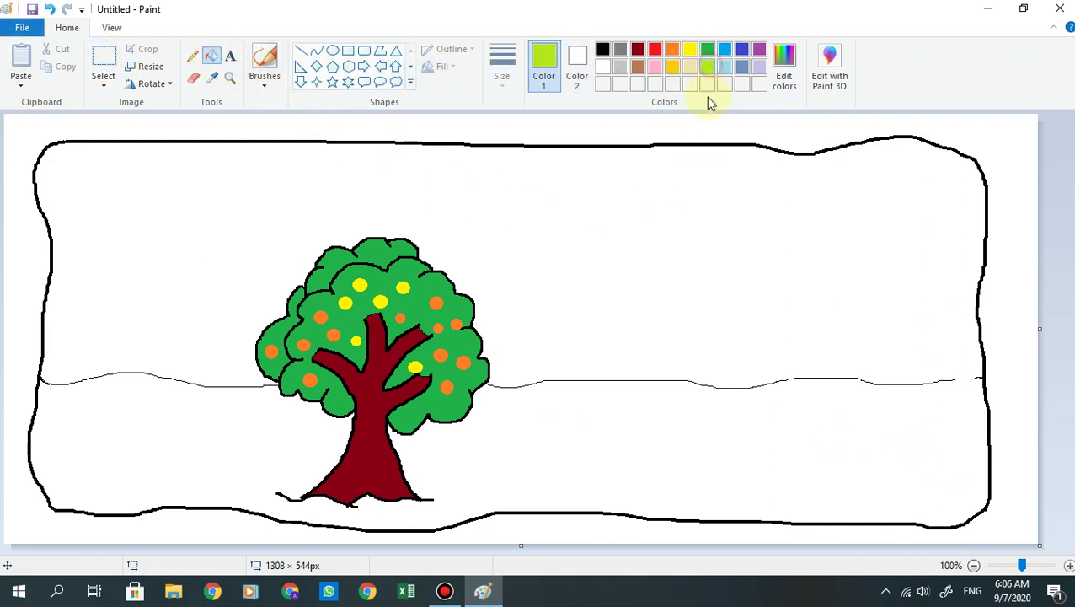
click(659, 456)
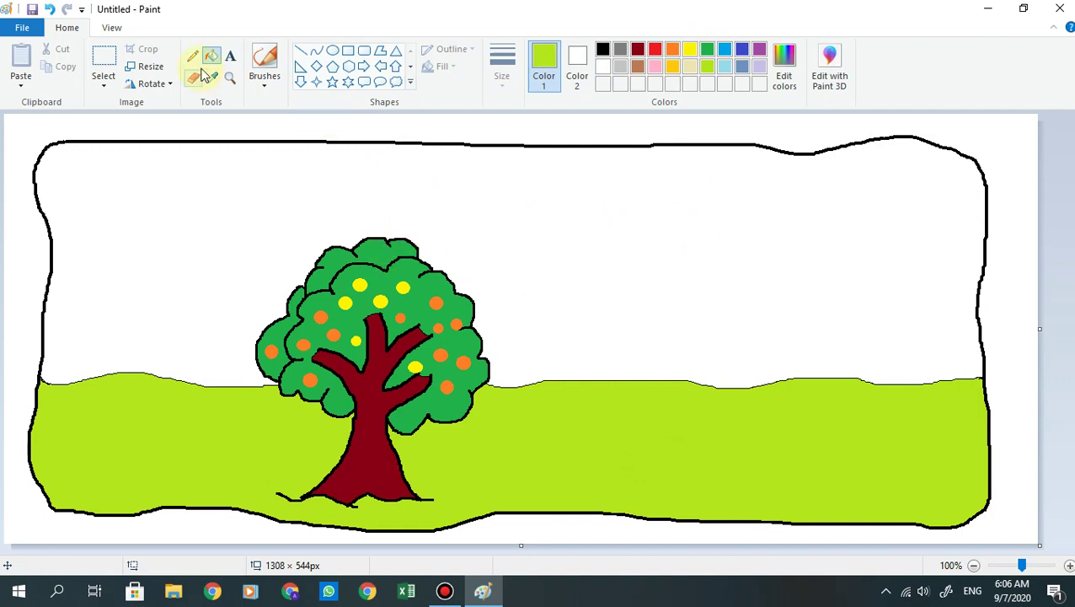
Step: Add a small pink Airbrush dot on the lime ground left of the tree as a flower center
click(264, 85)
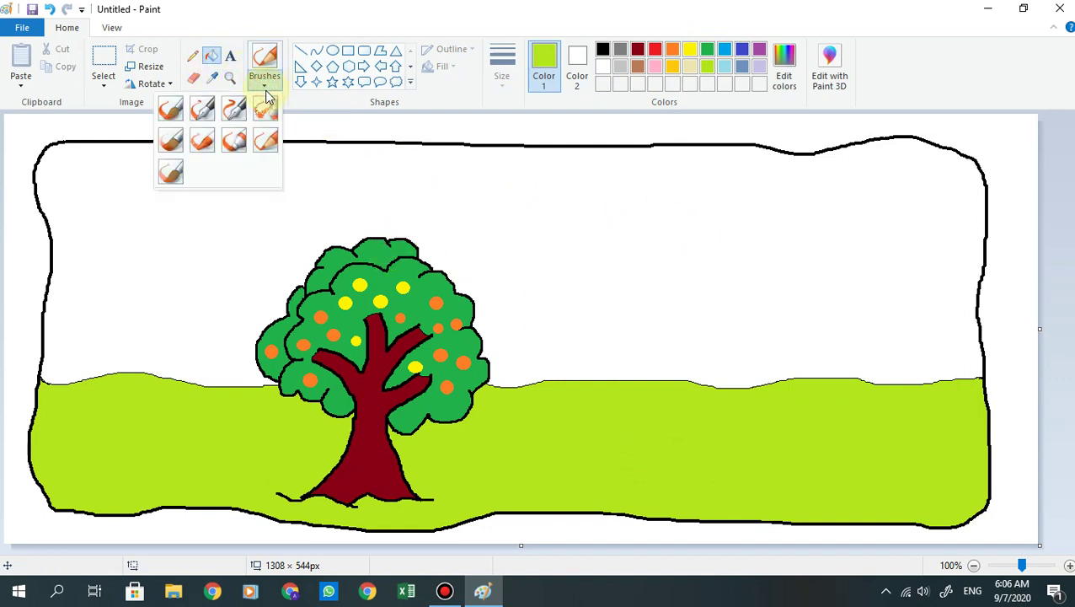
click(273, 110)
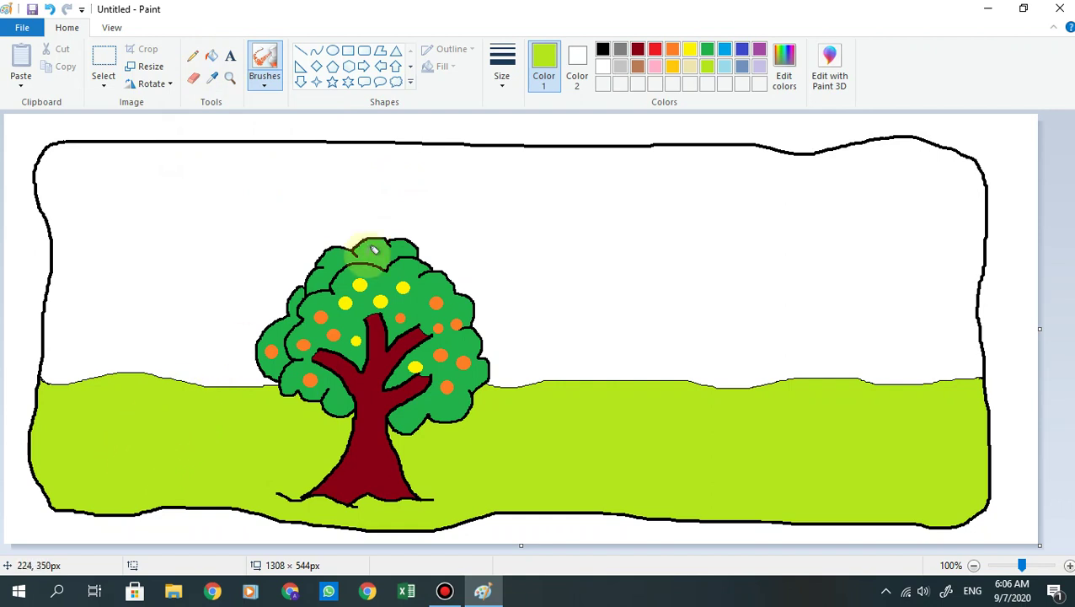
click(689, 50)
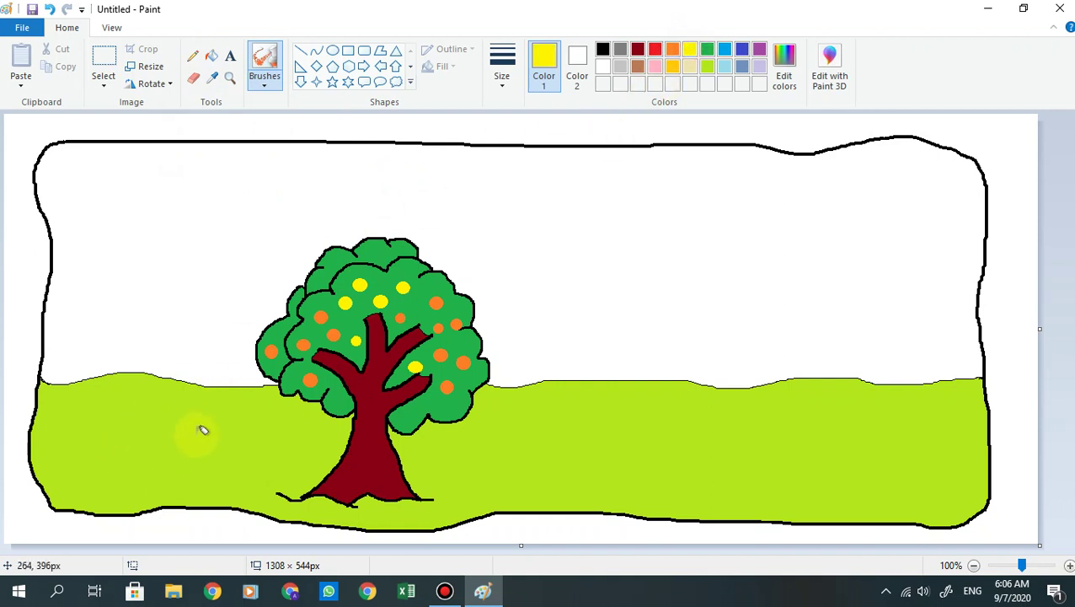
click(657, 67)
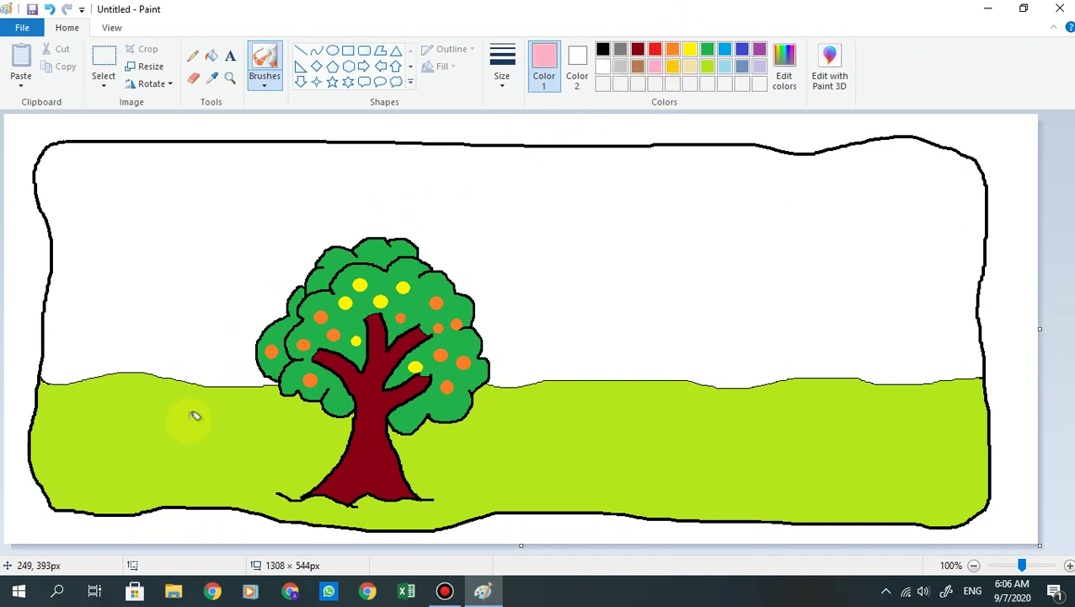
click(137, 435)
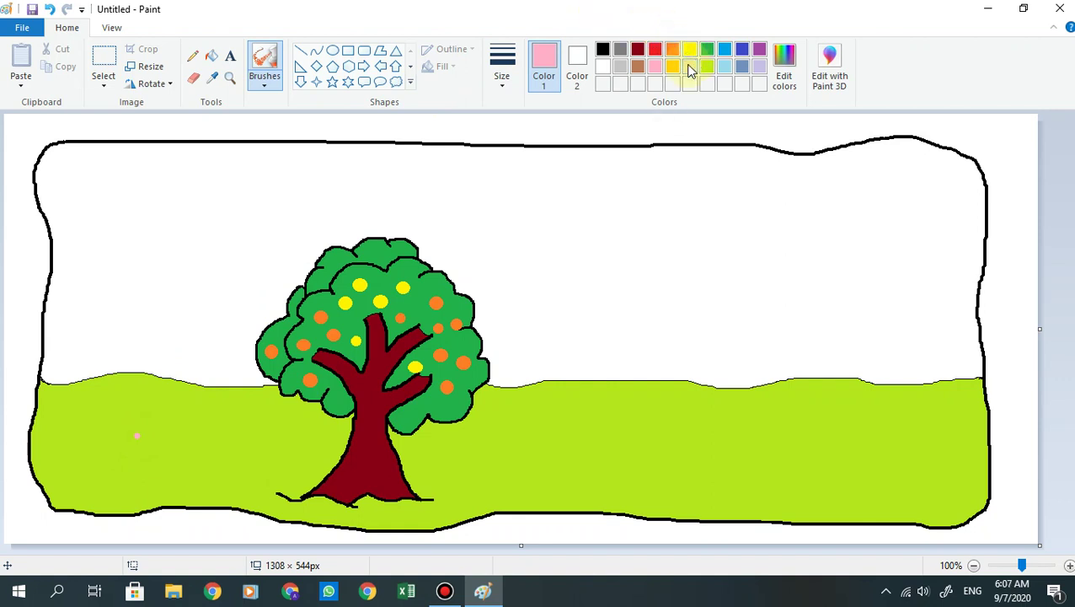
Step: Draw a red petal outline around the pink dot with the Airbrush at the thinnest line size
click(655, 49)
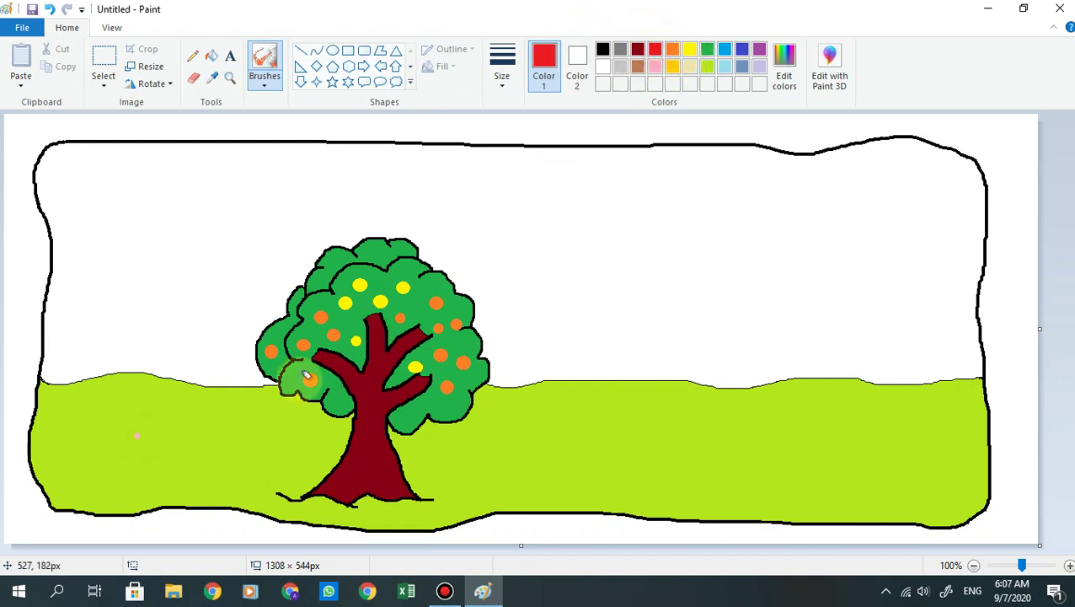
mouse_move(131, 421)
mouse_down()
mouse_move(135, 408)
mouse_move(169, 413)
mouse_move(171, 436)
mouse_up()
click(502, 80)
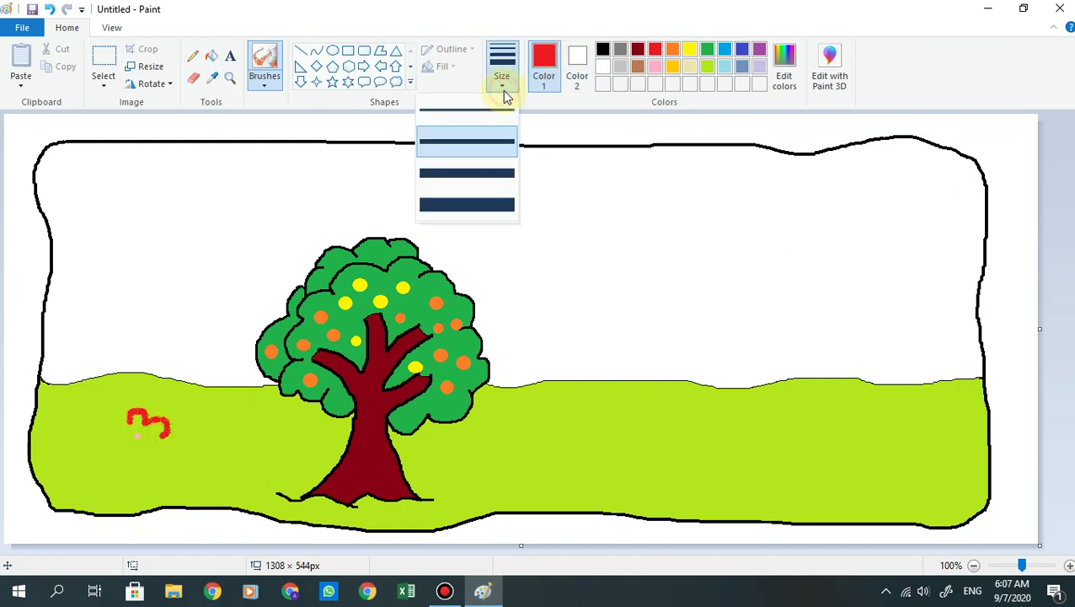
click(499, 108)
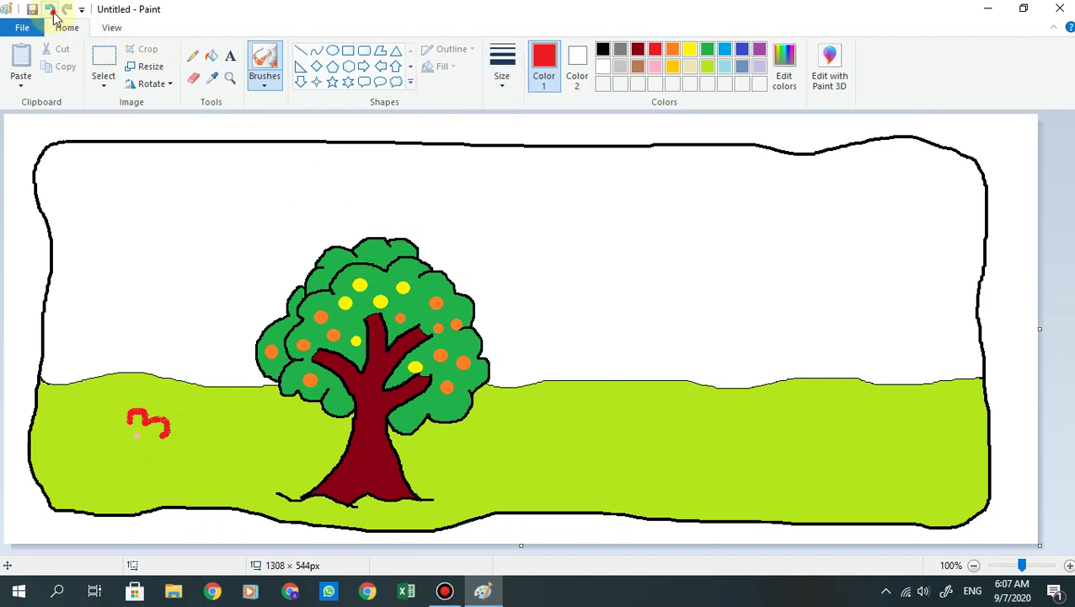
click(50, 10)
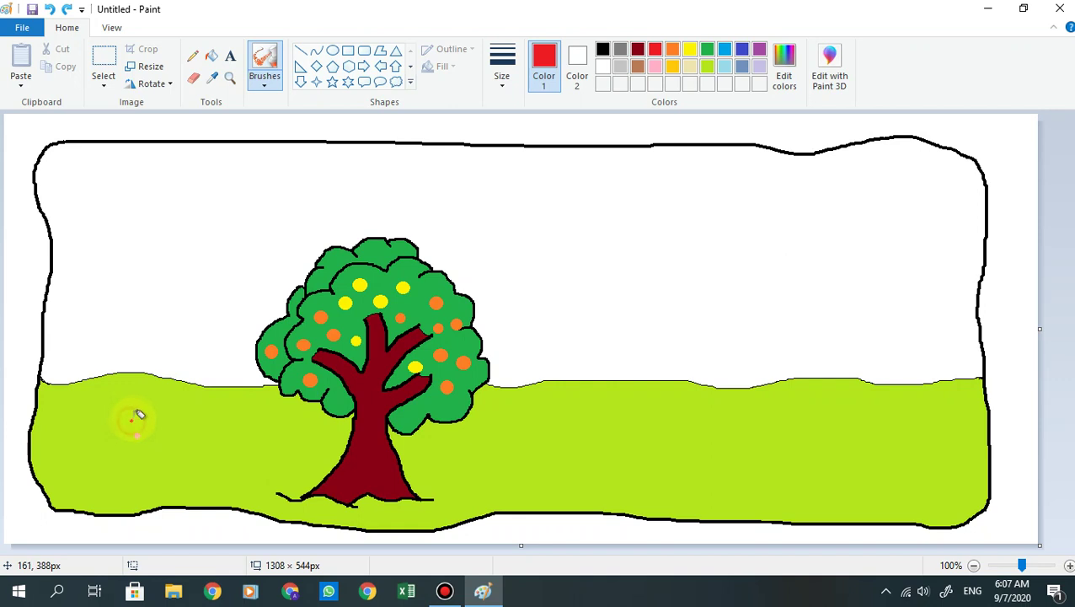
drag(155, 416, 167, 431)
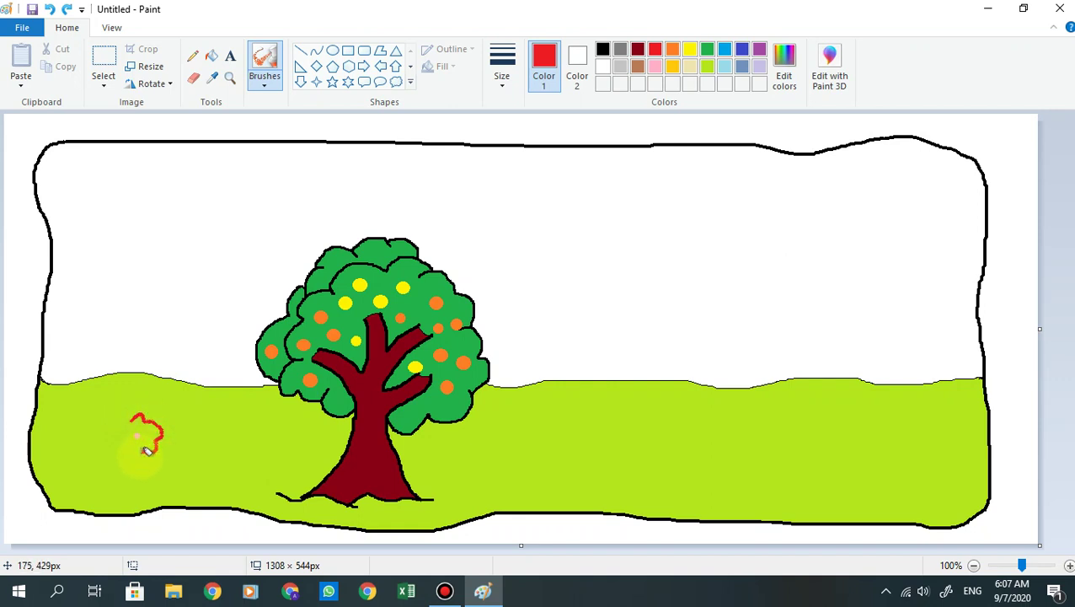
mouse_move(134, 444)
mouse_down()
mouse_move(121, 437)
mouse_move(142, 414)
mouse_up()
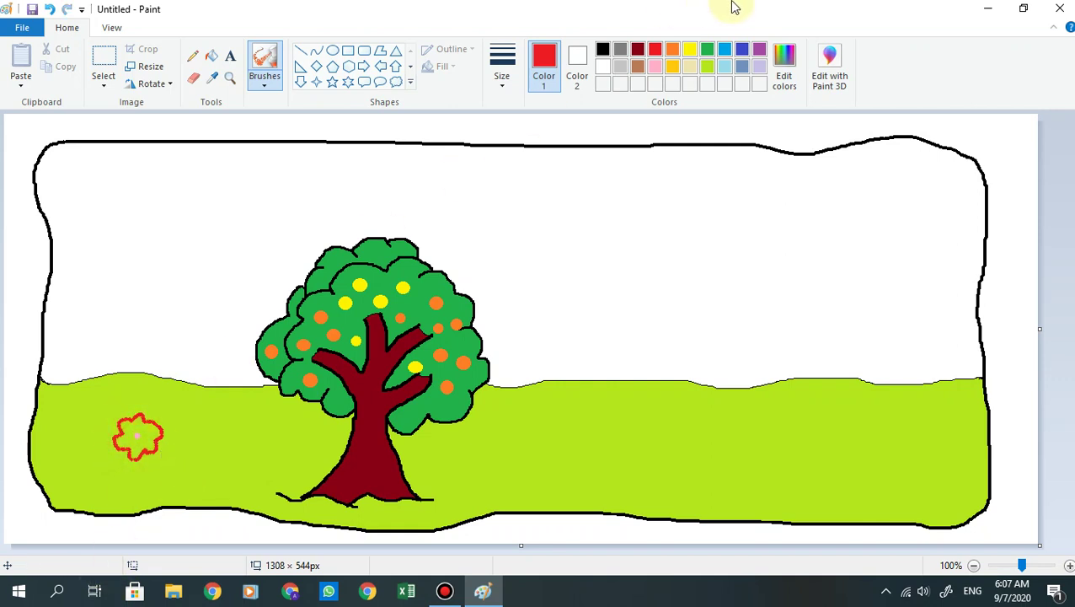
Step: Draw a curved dark red stem below the flower and outline a green leaf on each side of it
click(638, 52)
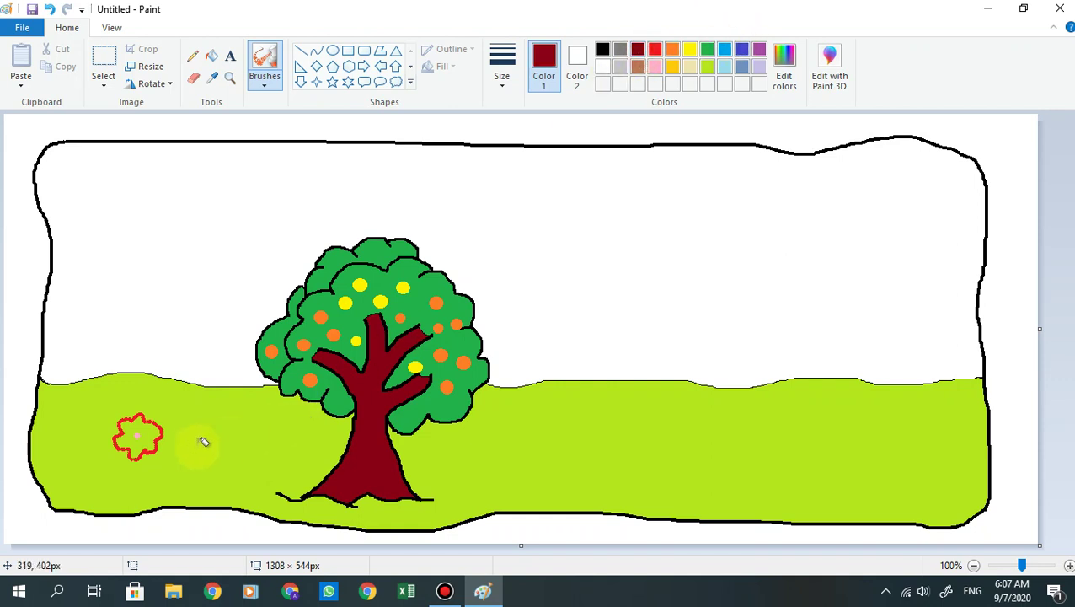
drag(143, 458, 161, 489)
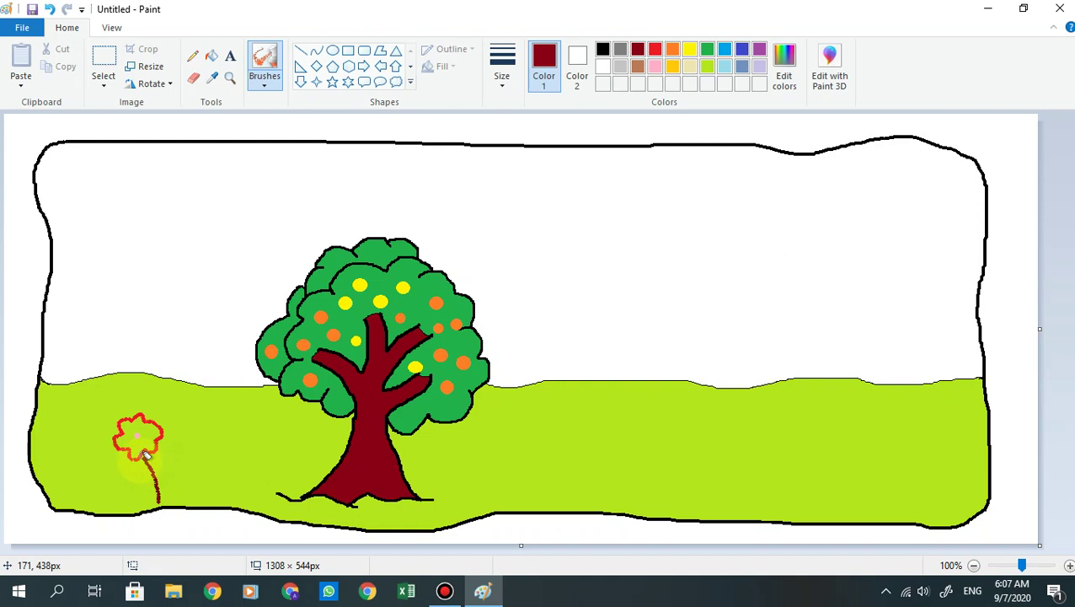
drag(151, 462, 157, 501)
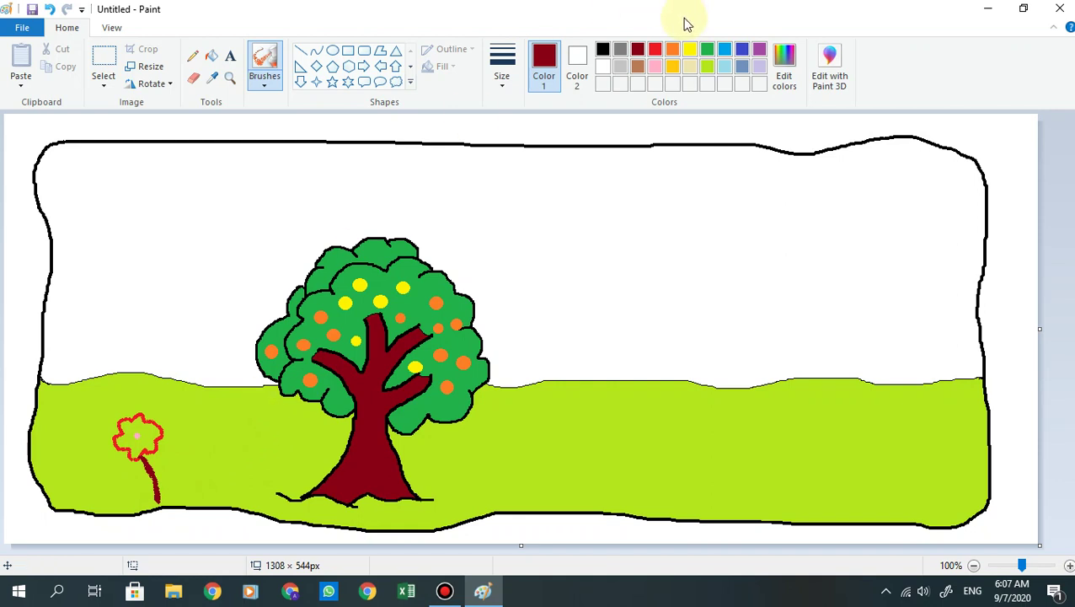
click(707, 49)
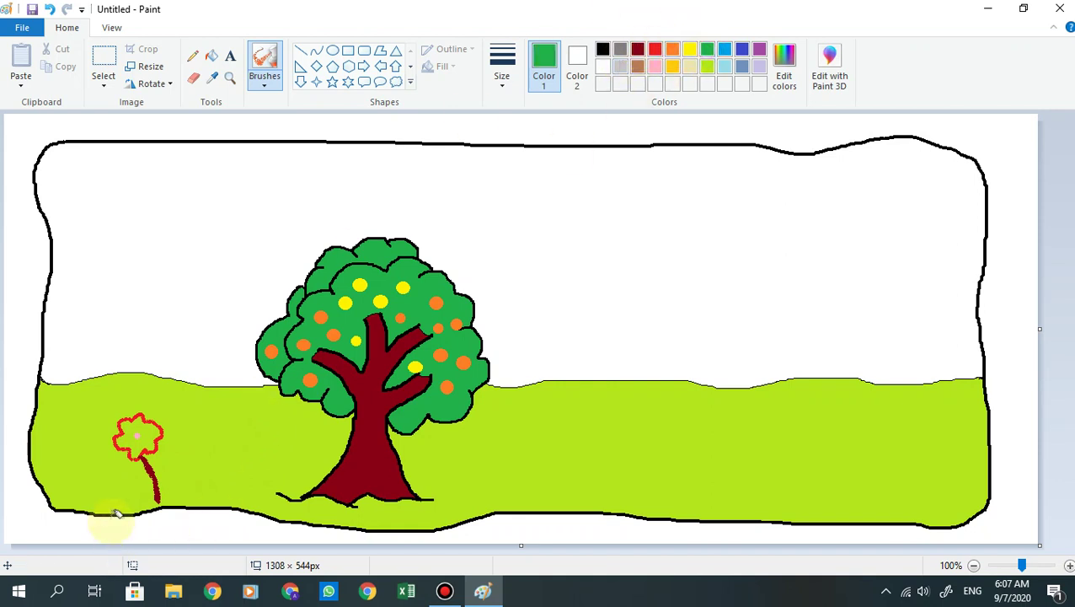
mouse_move(159, 474)
mouse_down()
mouse_move(186, 456)
mouse_move(149, 478)
mouse_move(131, 465)
mouse_move(140, 478)
mouse_up()
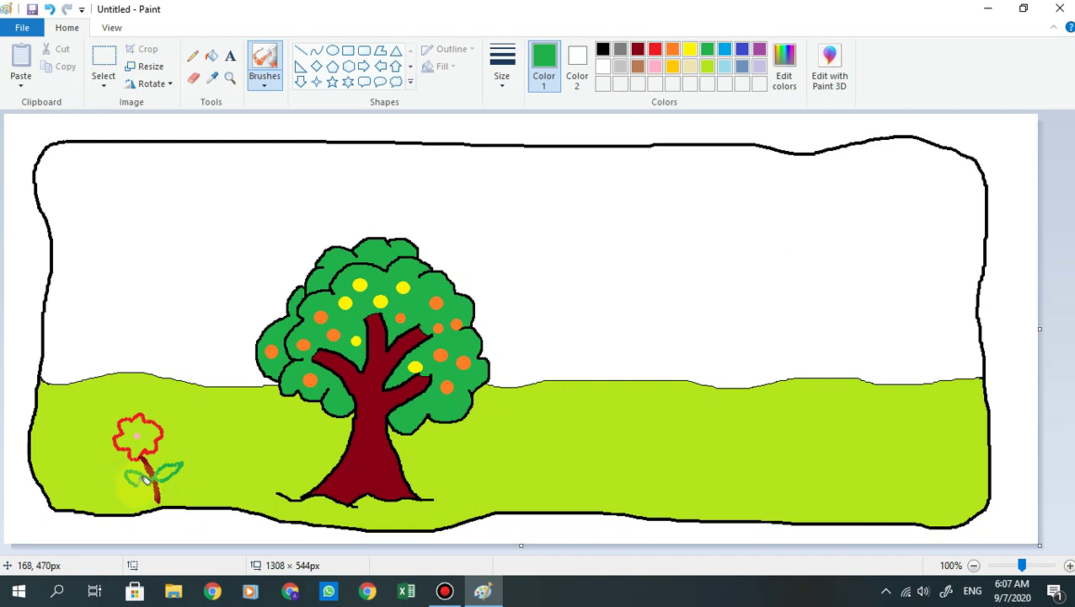
Step: Fill the flower's petals inside the red outline with white, keeping the pink center
click(229, 78)
click(98, 441)
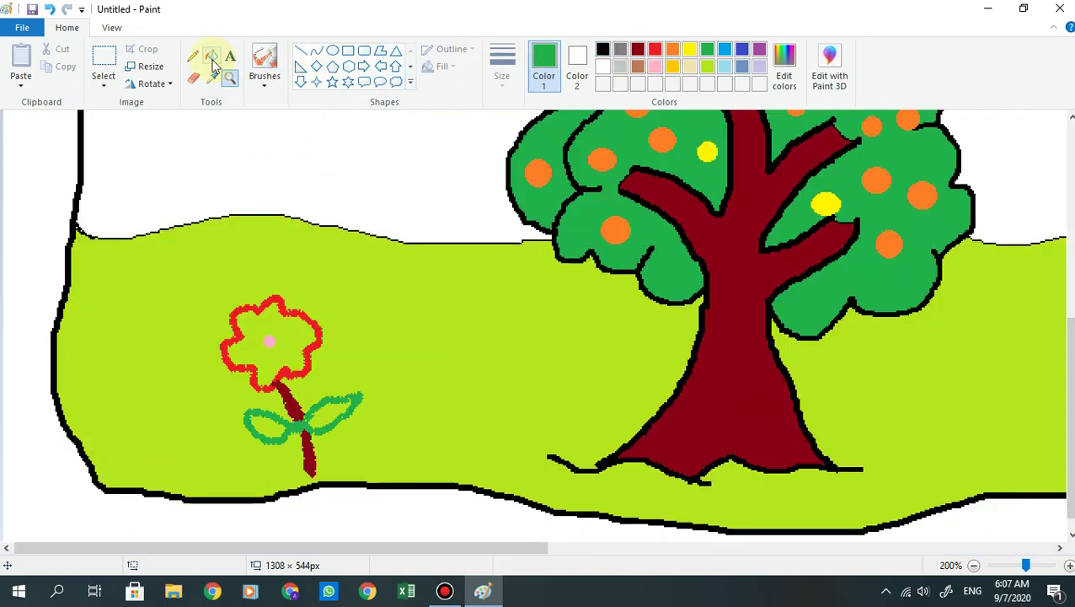
right_click(602, 66)
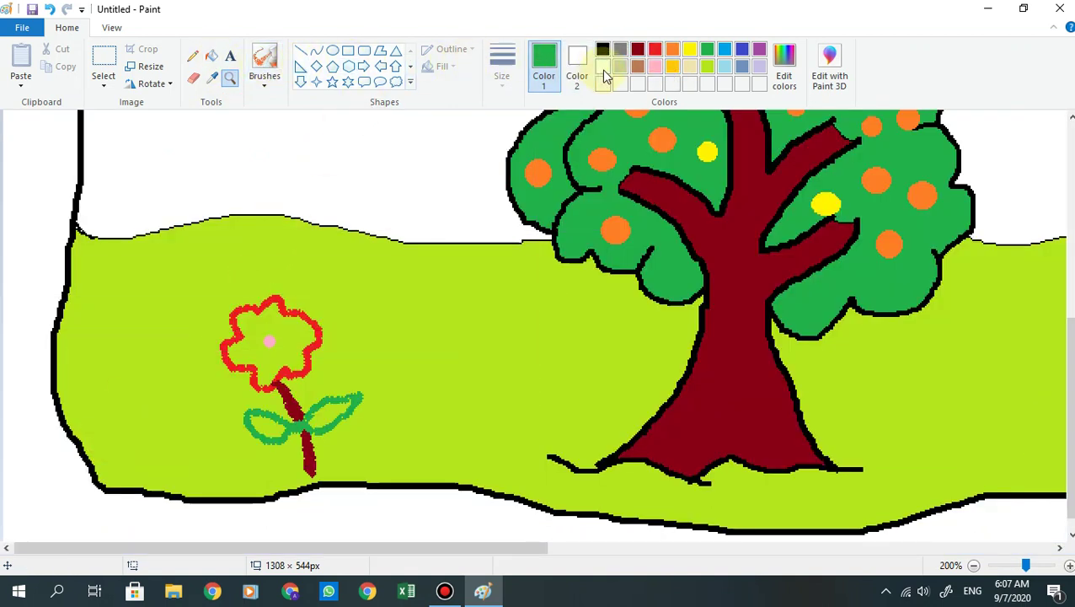
click(602, 66)
click(212, 57)
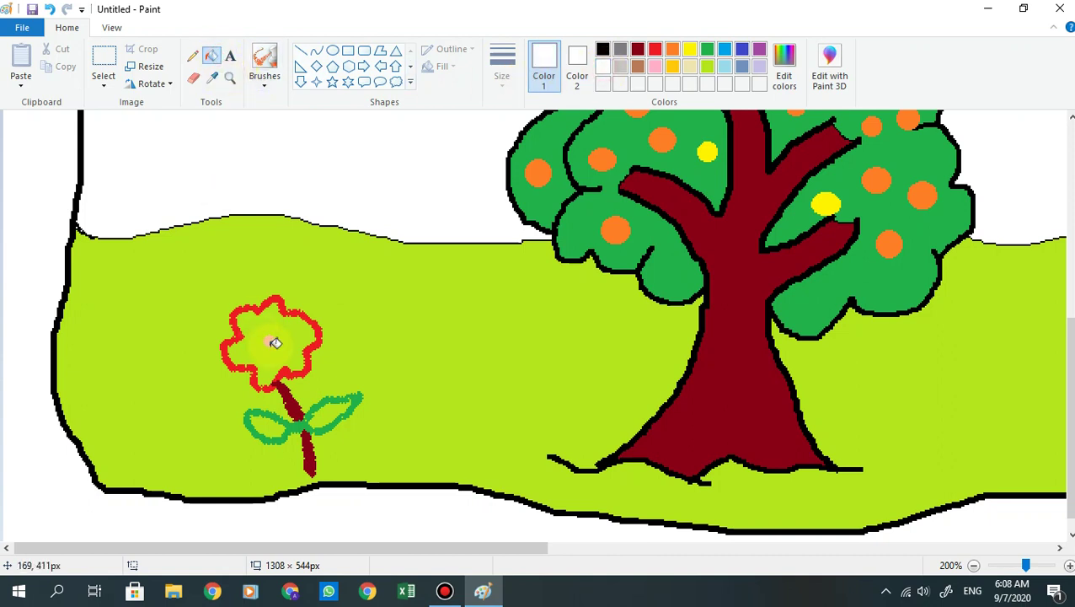
click(292, 332)
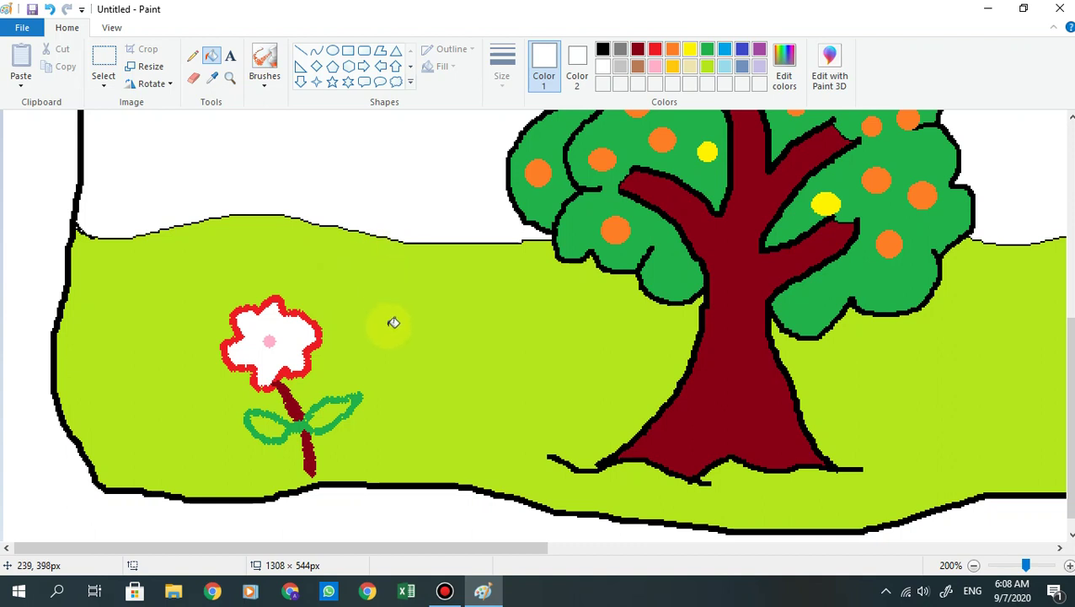
Step: Fill both leaves on the flower's stem with green
click(708, 51)
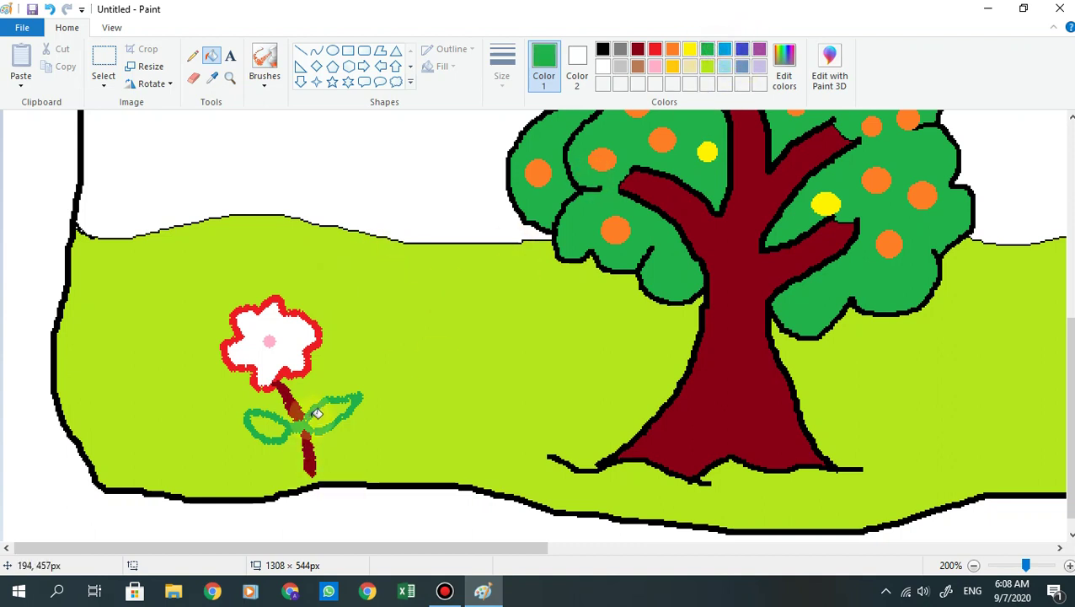
click(316, 411)
click(274, 425)
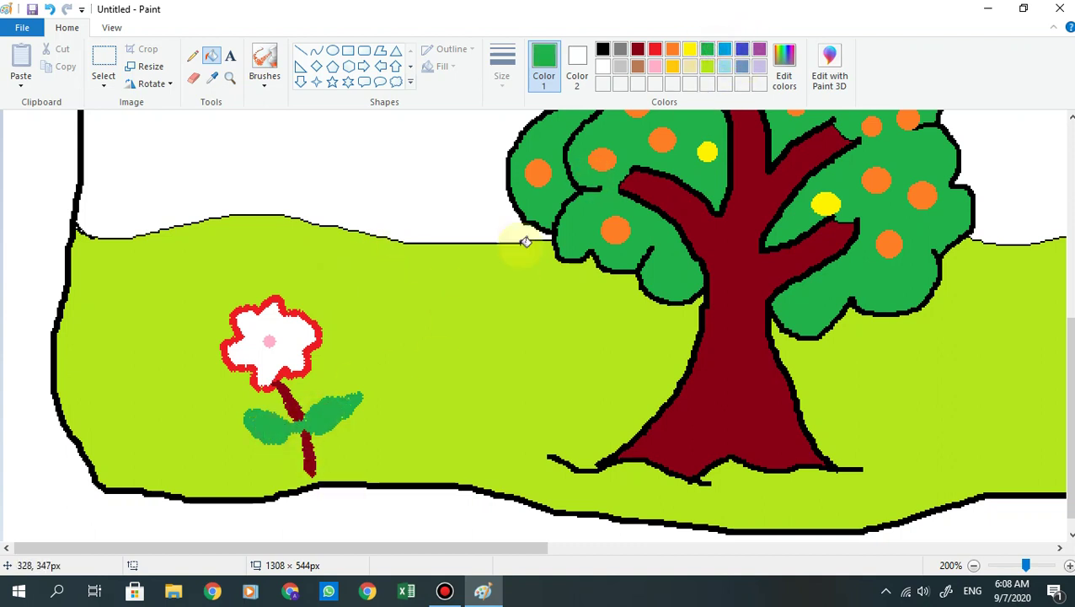
Step: Fill the white sky area inside the frame above the lime ground with light blue
click(973, 565)
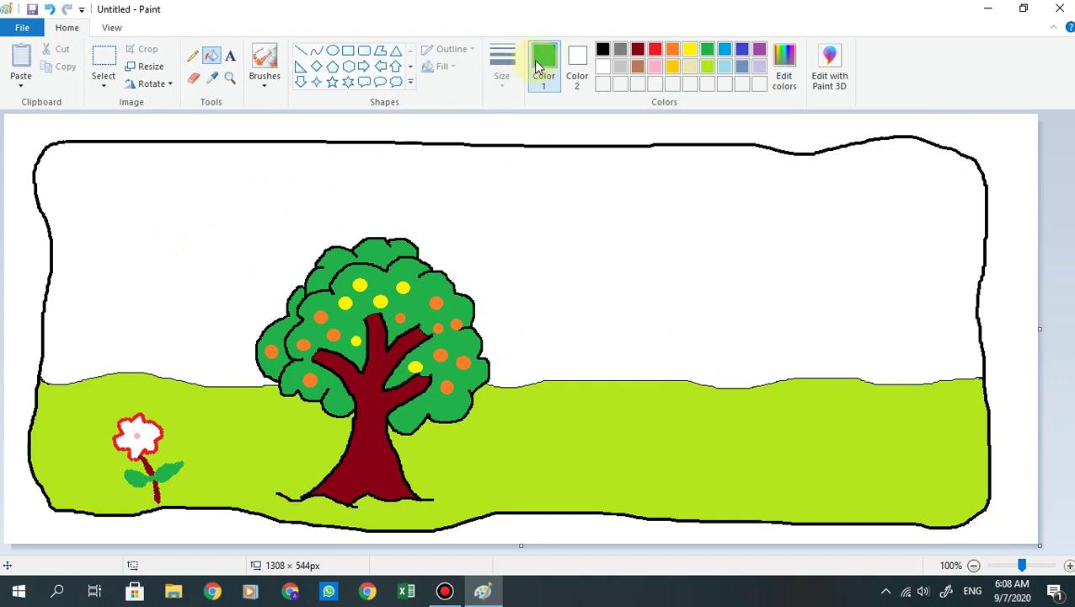
click(724, 67)
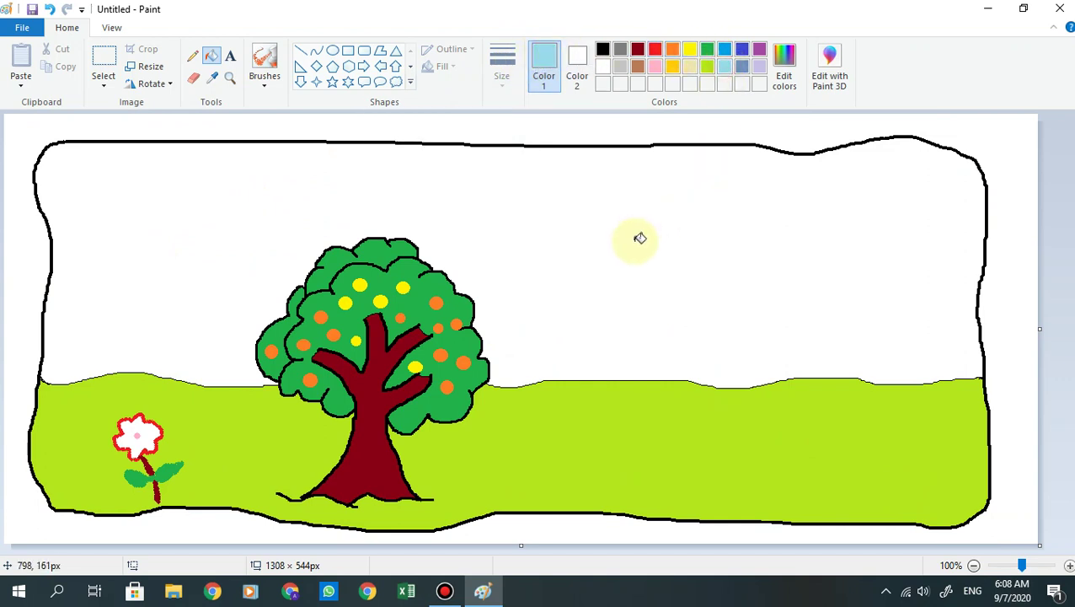
click(639, 238)
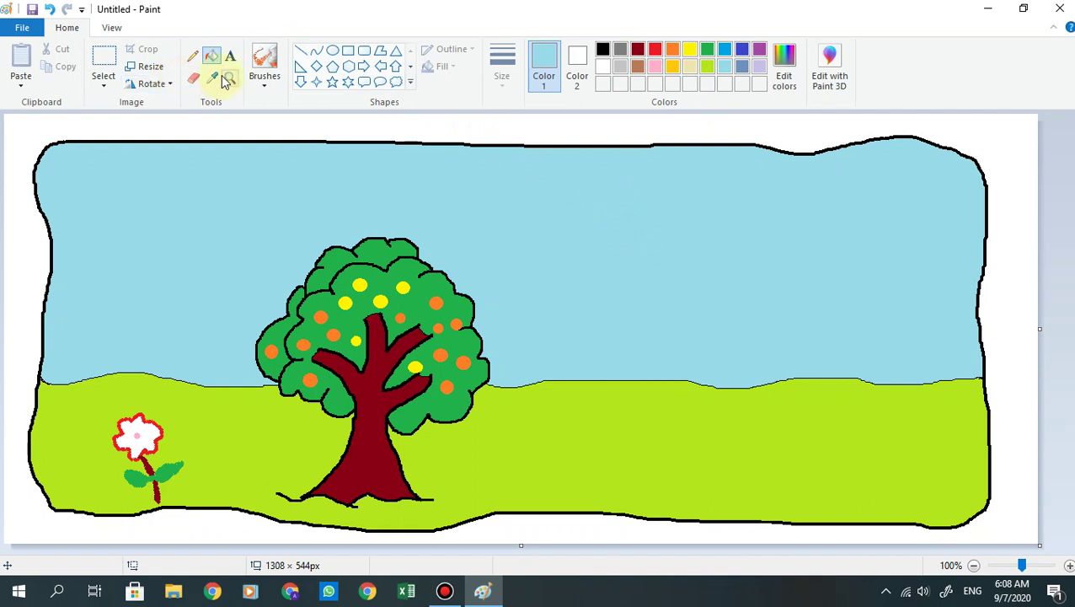
Step: Set up the Pencil with white as the drawing color and the third line thickness
click(193, 58)
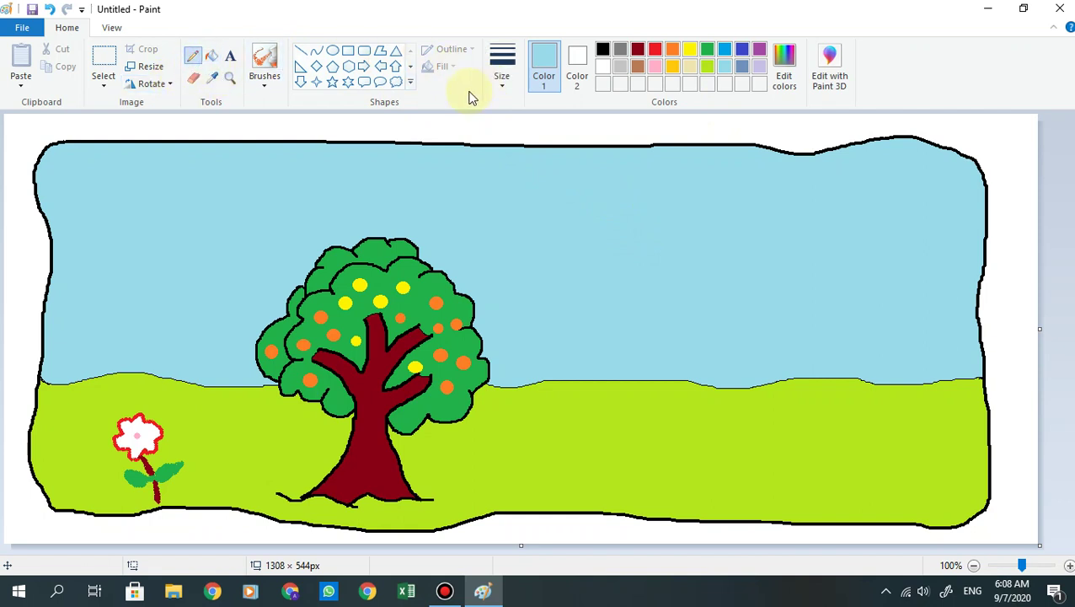
click(265, 88)
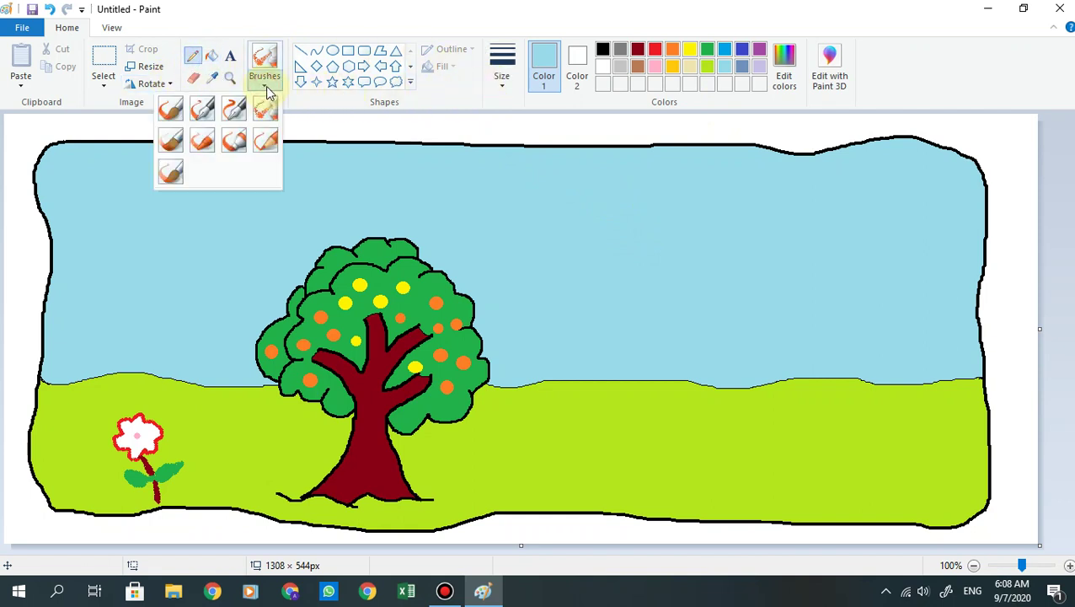
click(430, 99)
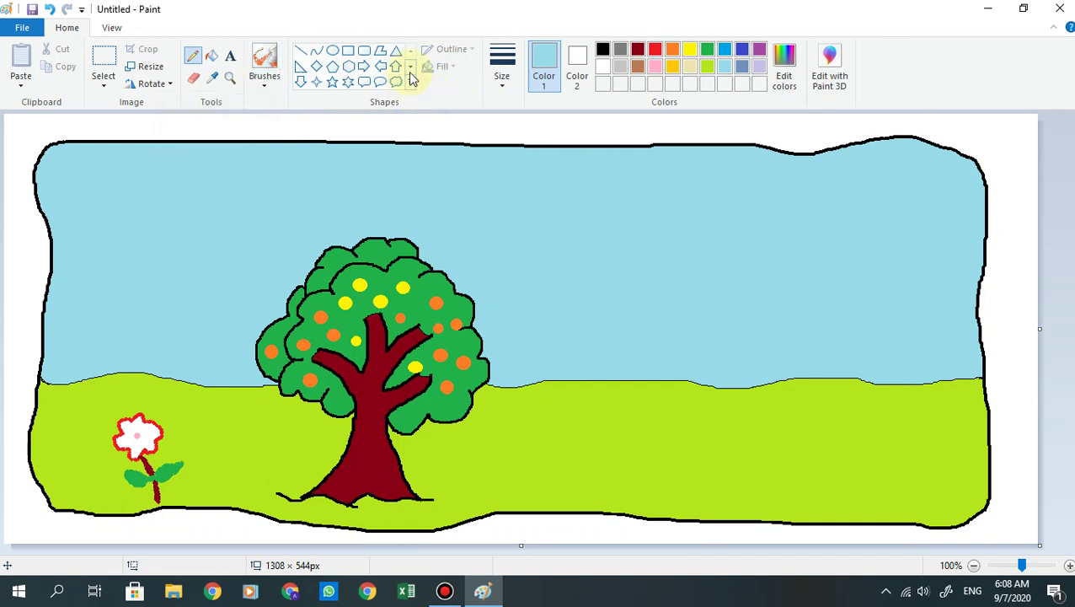
click(410, 70)
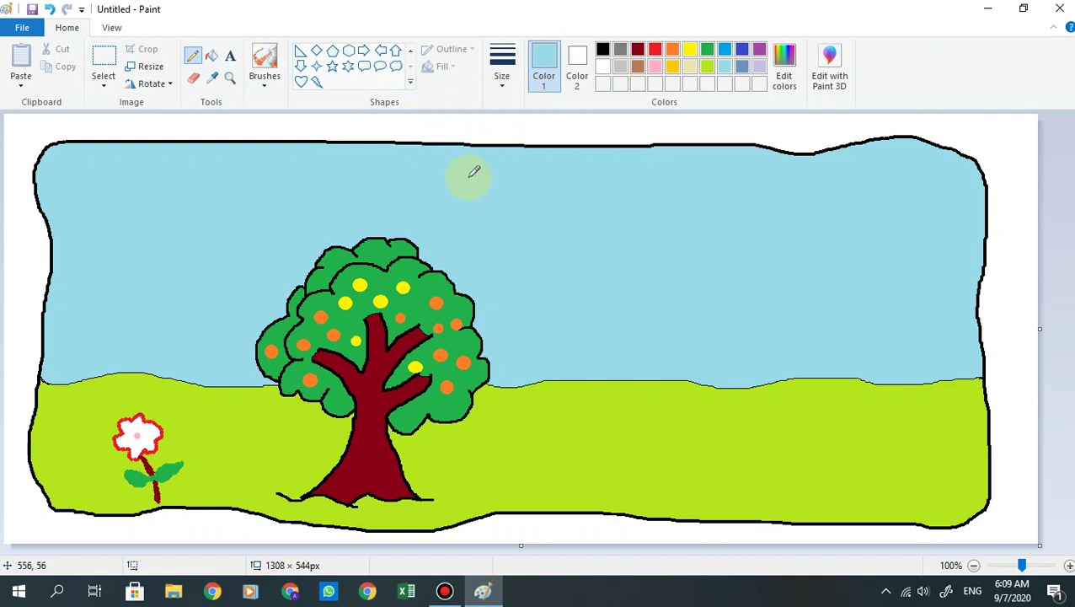
click(602, 67)
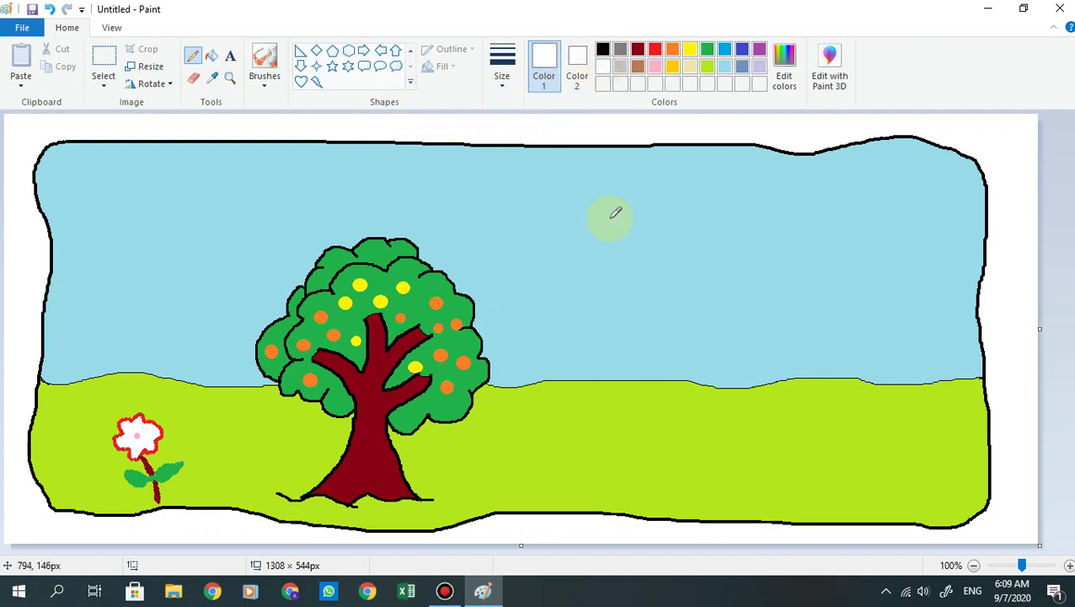
click(499, 77)
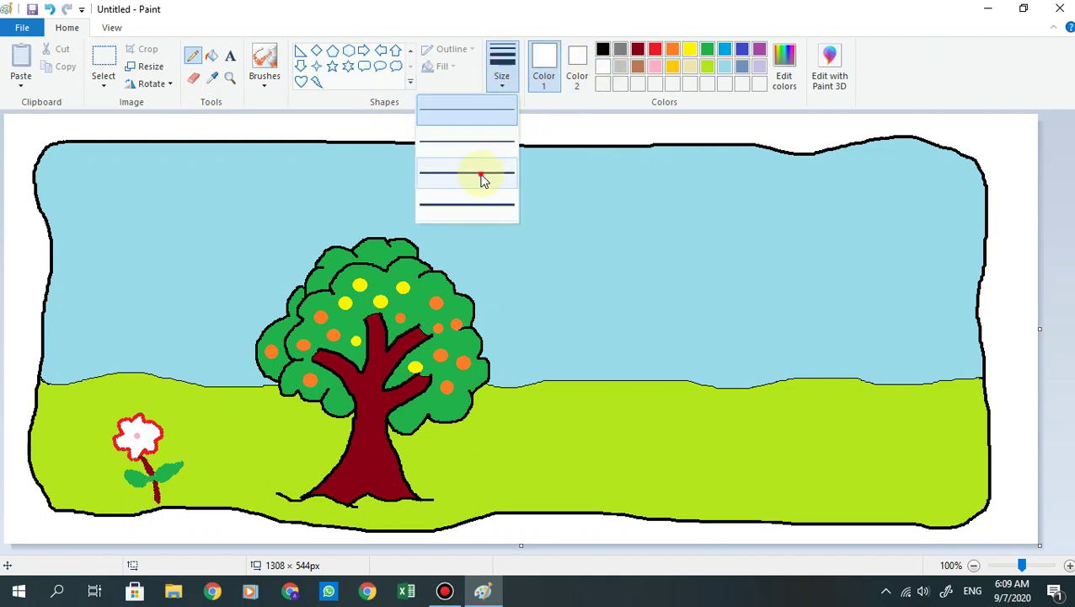
click(481, 177)
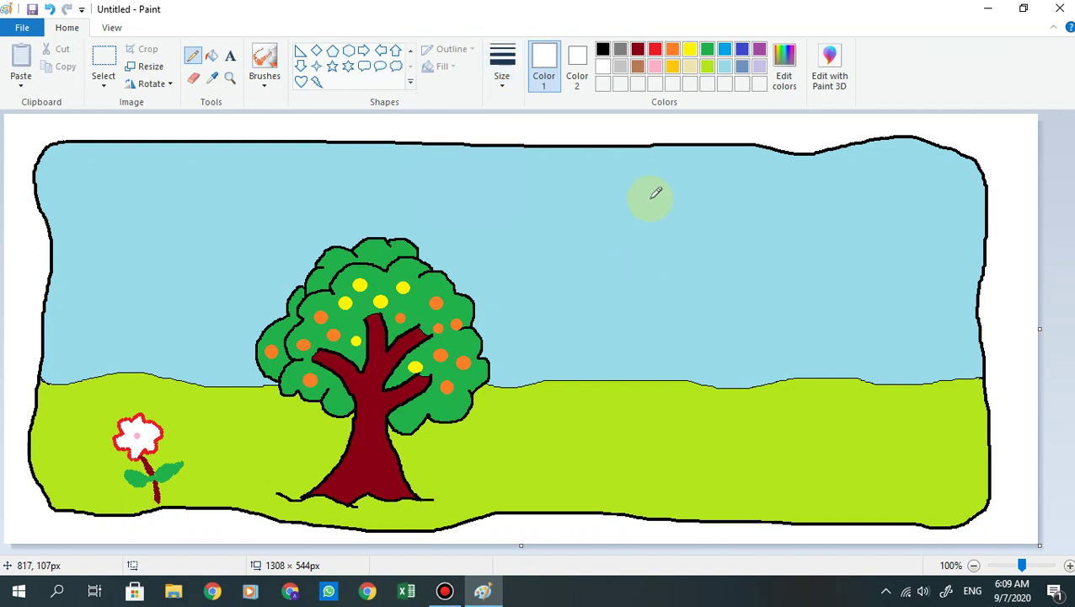
mouse_move(655, 193)
mouse_down()
mouse_move(738, 176)
mouse_move(748, 191)
mouse_move(769, 179)
mouse_move(821, 201)
mouse_move(846, 183)
mouse_move(881, 209)
mouse_move(894, 243)
mouse_move(857, 276)
mouse_move(825, 266)
mouse_move(795, 284)
mouse_move(773, 247)
mouse_move(761, 264)
mouse_move(623, 268)
mouse_move(586, 229)
mouse_move(630, 182)
mouse_move(670, 179)
mouse_up()
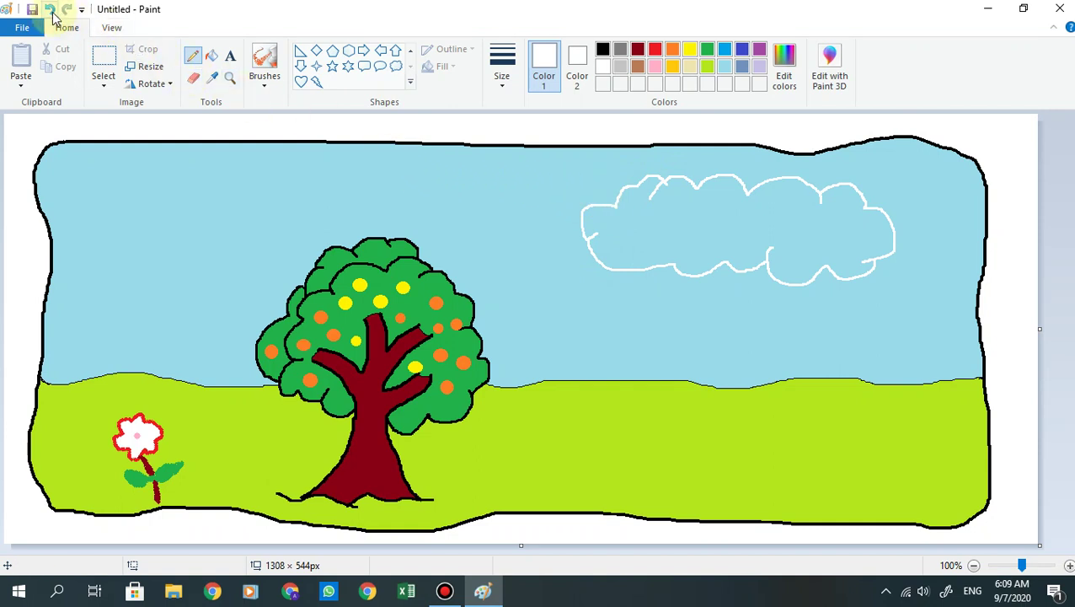
click(52, 15)
click(52, 16)
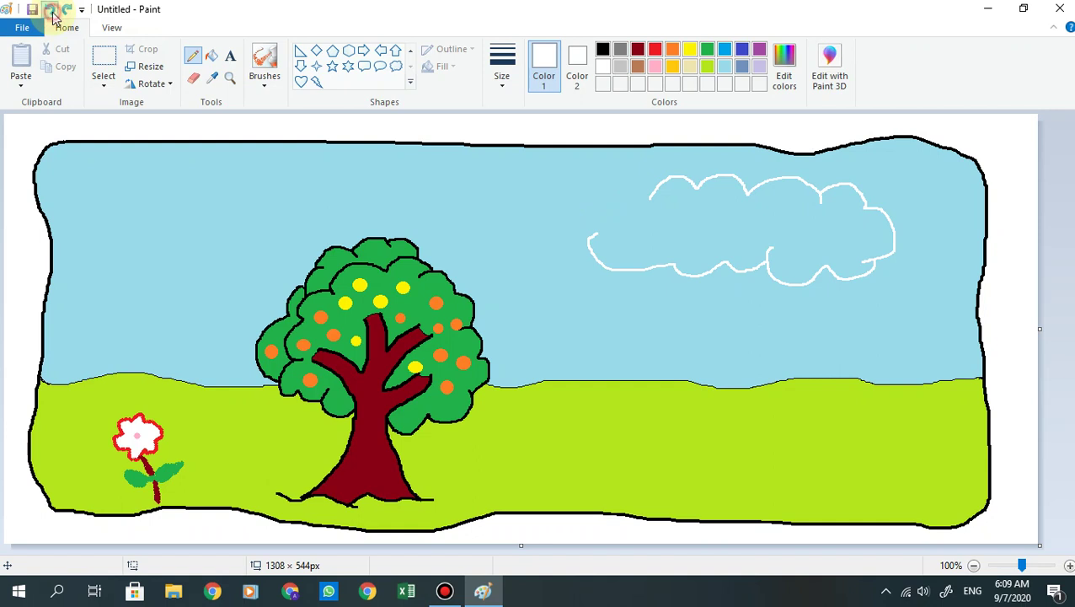
click(53, 15)
click(53, 16)
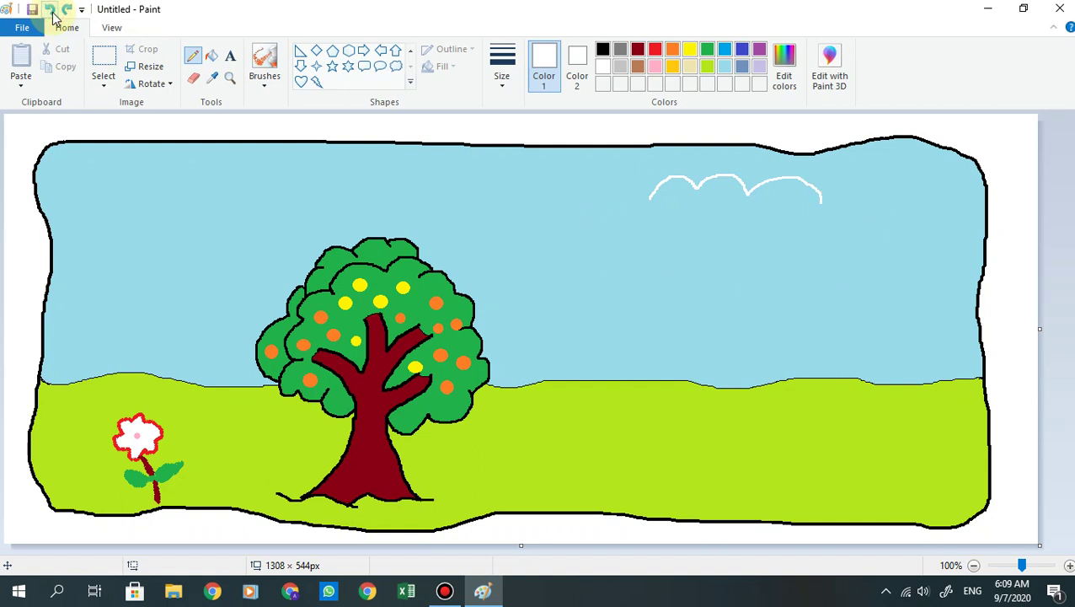
click(52, 15)
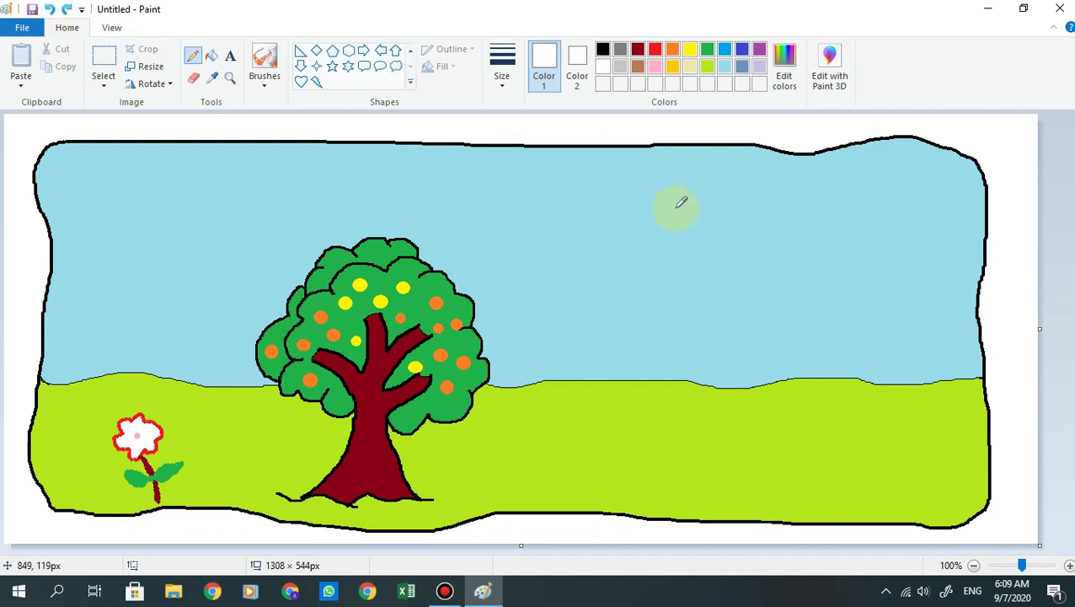
mouse_move(674, 207)
mouse_down()
mouse_move(700, 193)
mouse_move(769, 204)
mouse_move(795, 221)
mouse_up()
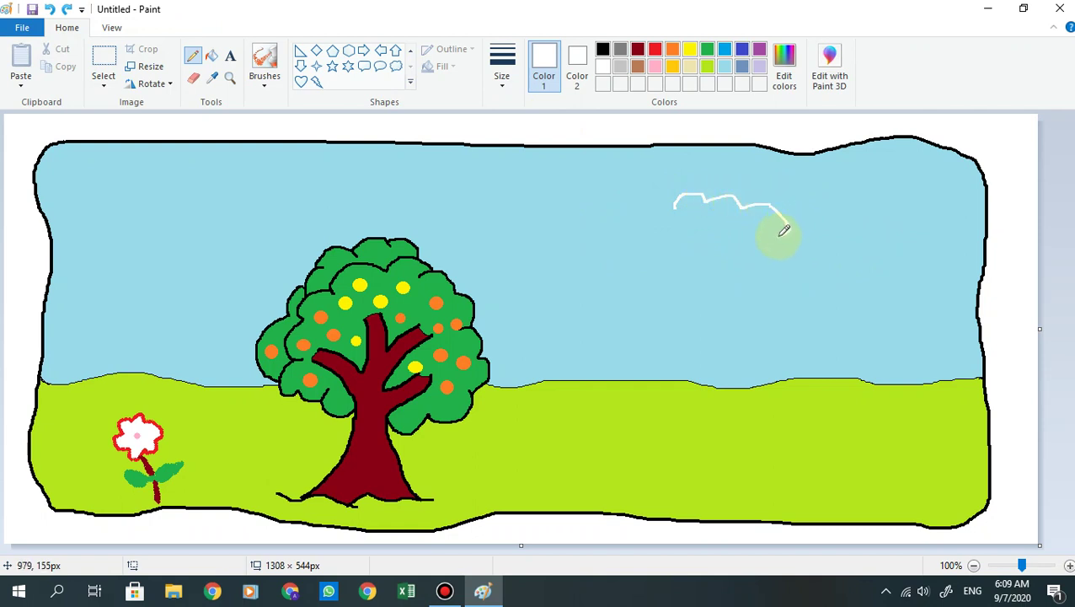
click(50, 10)
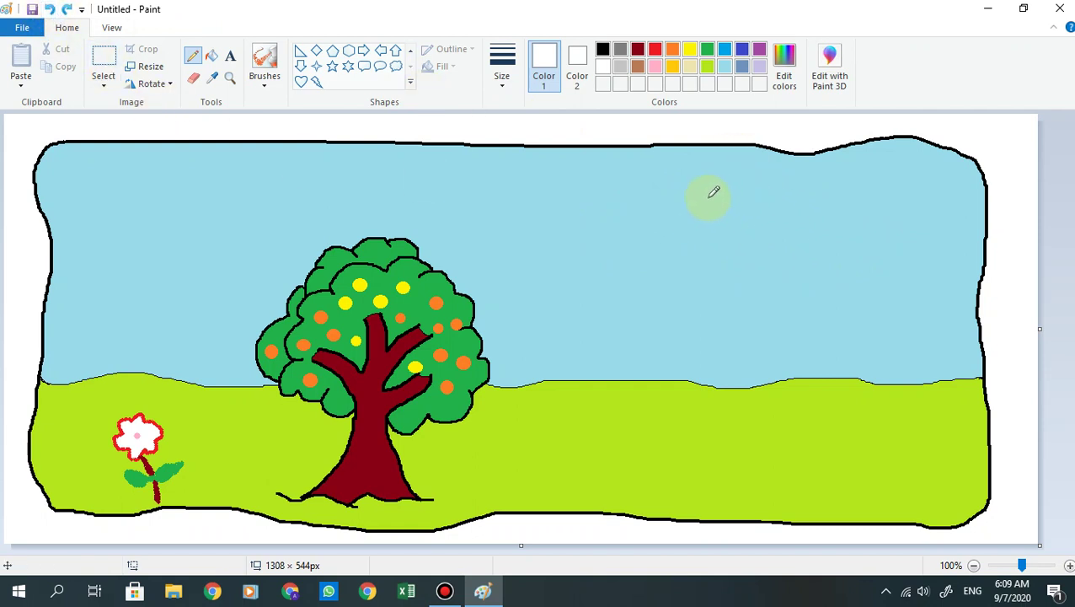
Step: Draw two closed, bumpy white cloud outlines in the sky, one on each side of the tree
mouse_move(708, 198)
mouse_down()
mouse_move(826, 204)
mouse_move(823, 222)
mouse_move(774, 246)
mouse_move(763, 235)
mouse_move(689, 237)
mouse_move(666, 208)
mouse_move(674, 187)
mouse_move(703, 193)
mouse_up()
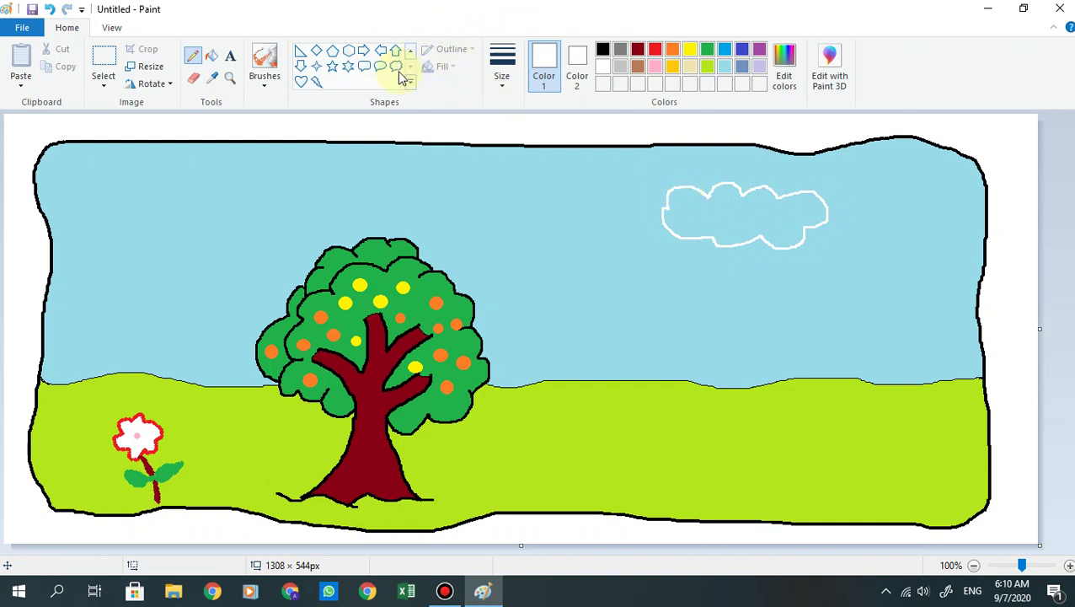
mouse_move(106, 226)
mouse_down()
mouse_move(115, 199)
mouse_move(143, 200)
mouse_move(166, 180)
mouse_move(192, 194)
mouse_move(228, 190)
mouse_move(231, 210)
mouse_move(207, 221)
mouse_move(199, 250)
mouse_move(177, 248)
mouse_move(139, 273)
mouse_move(91, 262)
mouse_move(97, 230)
mouse_up()
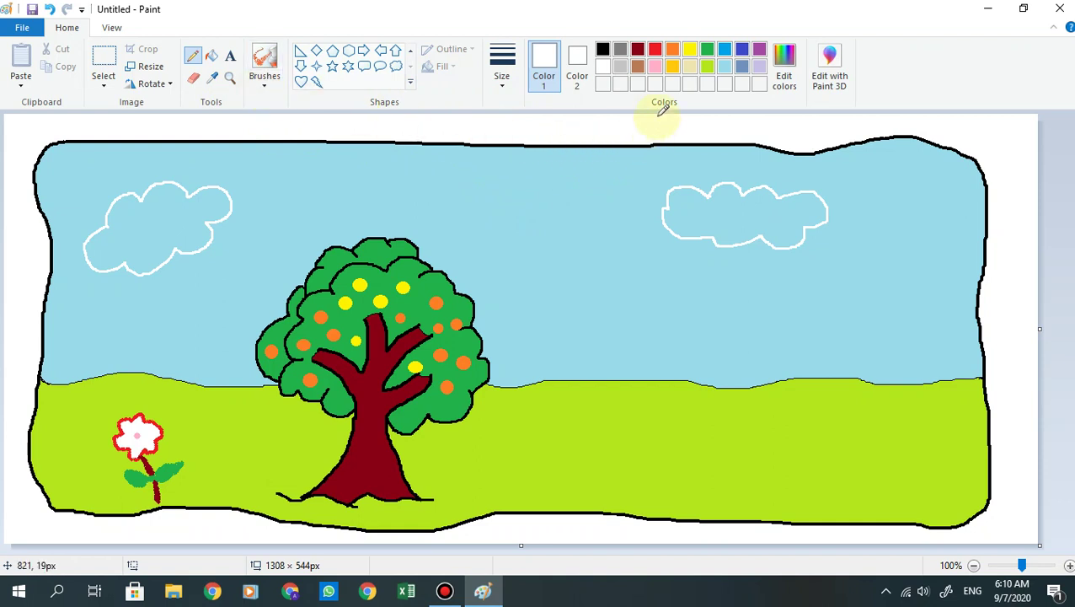
Step: Draw a yellow sun in the sky between the two clouds as a circle outline surrounded by short wavy rays
click(688, 50)
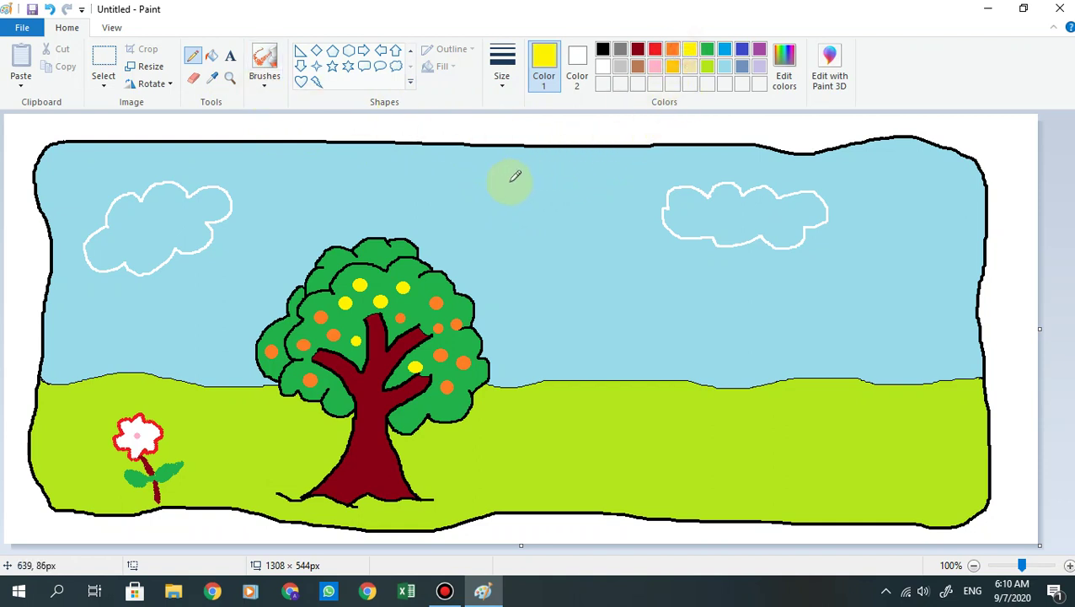
mouse_move(516, 180)
mouse_down()
mouse_move(488, 209)
mouse_move(505, 231)
mouse_move(532, 226)
mouse_move(525, 182)
mouse_up()
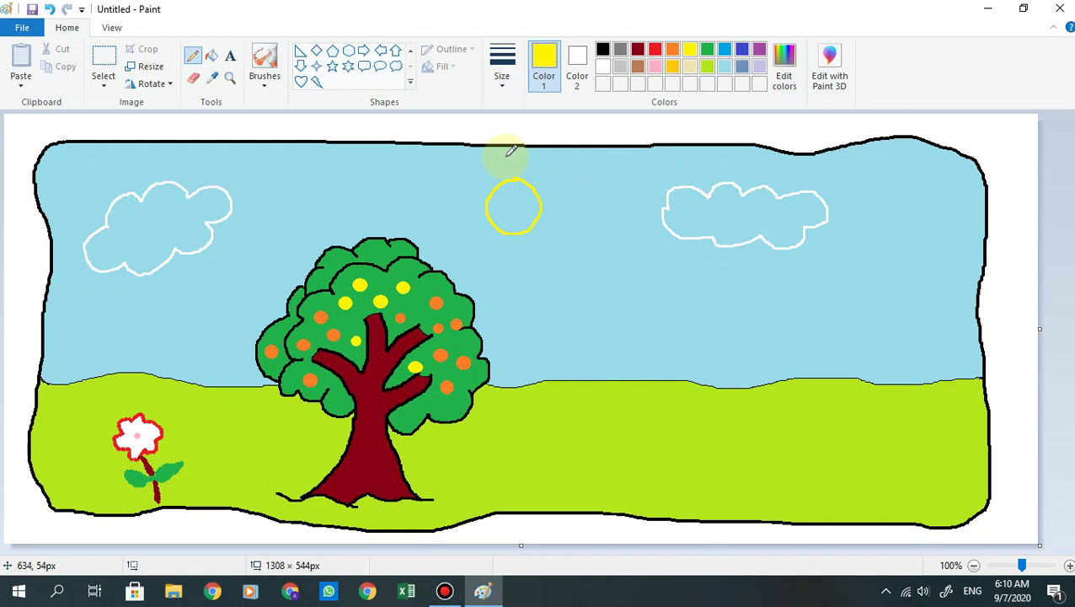
drag(507, 157, 509, 168)
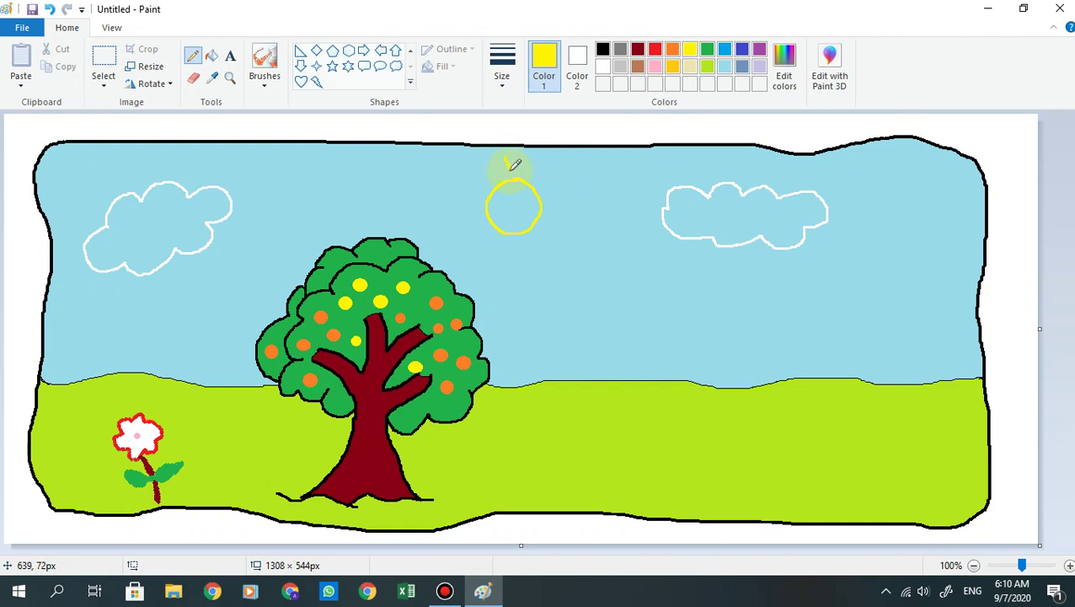
click(503, 92)
click(482, 135)
drag(466, 212, 477, 211)
drag(536, 184, 547, 175)
drag(493, 233, 488, 237)
click(485, 173)
drag(474, 179, 482, 183)
click(535, 237)
drag(538, 229, 541, 230)
drag(528, 161, 528, 171)
drag(507, 173, 505, 157)
drag(534, 234, 541, 242)
drag(469, 191, 467, 187)
drag(551, 205, 560, 203)
Step: Fill the sun's circle with yellow and both cloud outlines with white
click(212, 56)
click(513, 207)
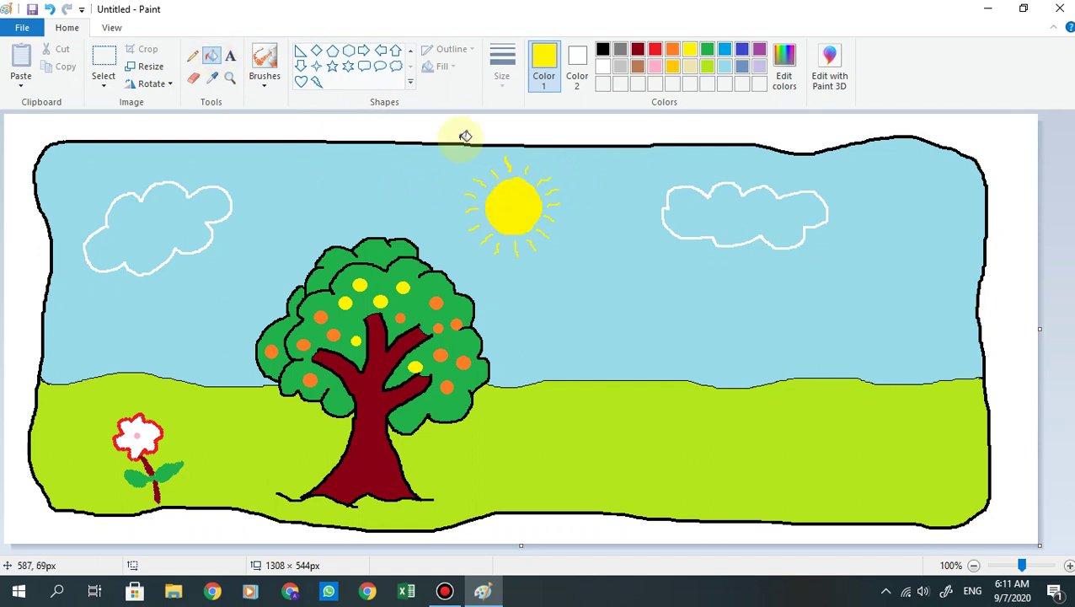
click(603, 67)
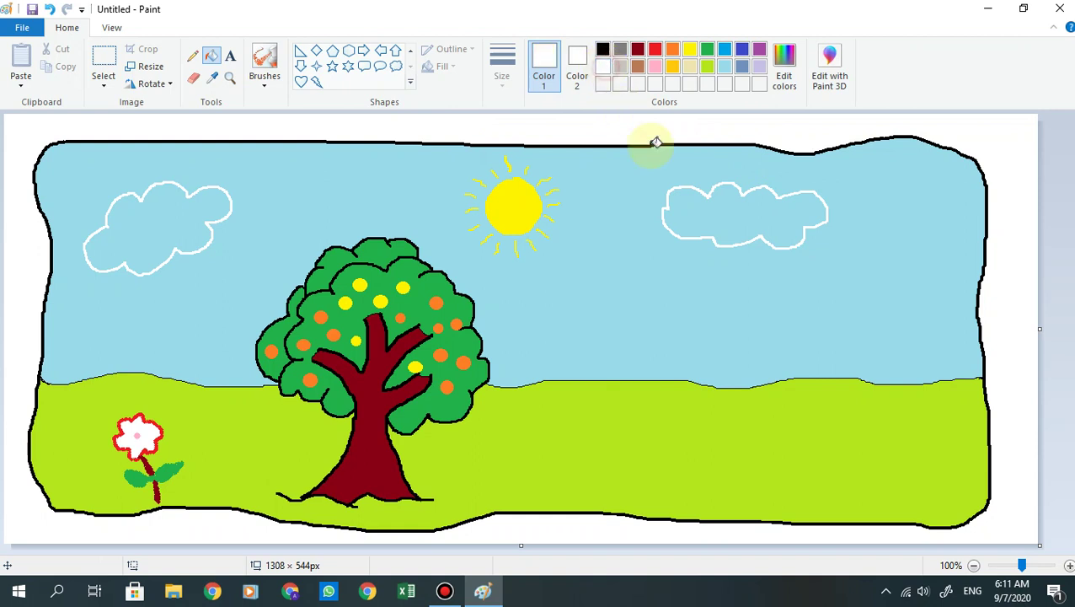
click(720, 216)
click(197, 219)
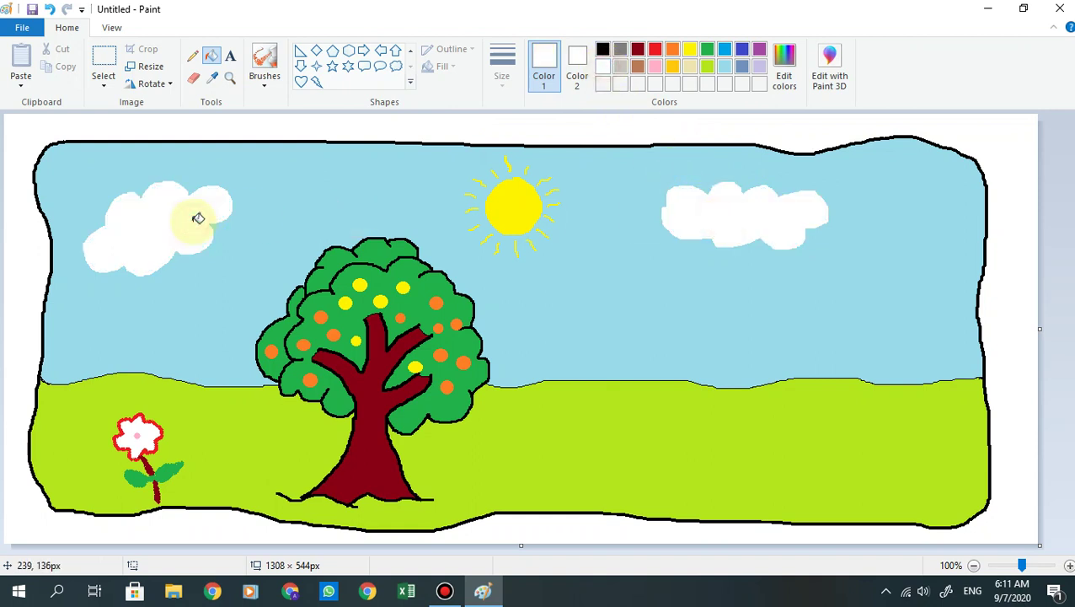
click(232, 208)
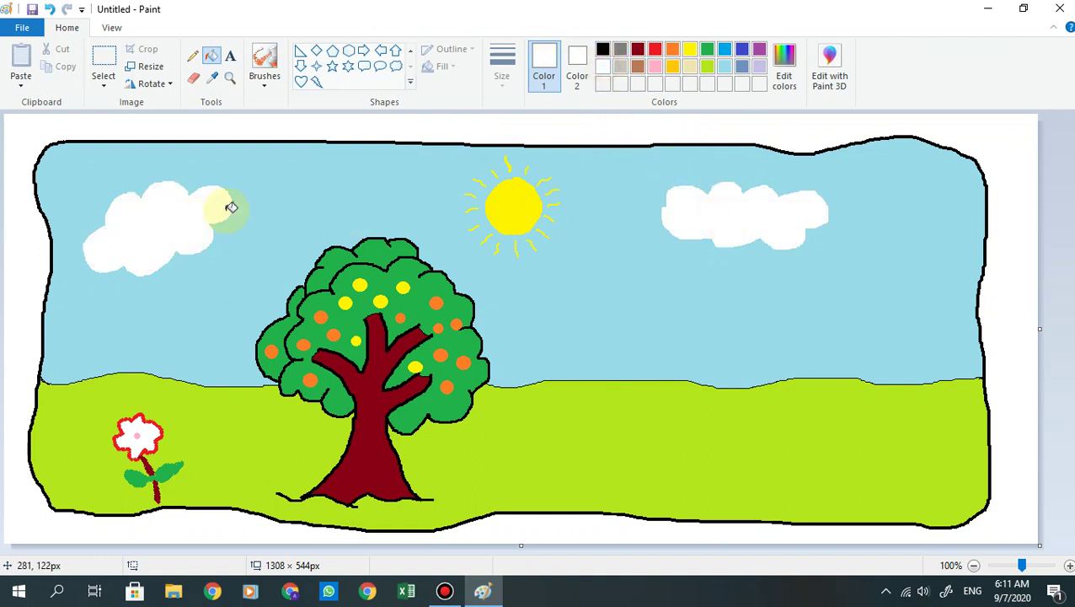
Step: Draw six small black birds scattered across the sky with the Pencil at the second line thickness
click(191, 56)
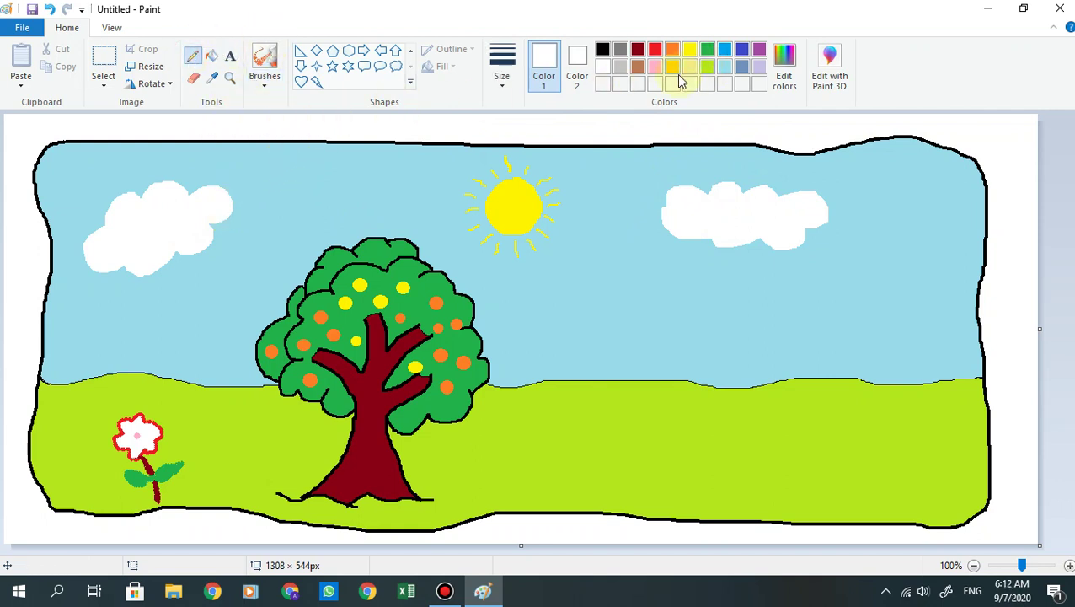
click(602, 52)
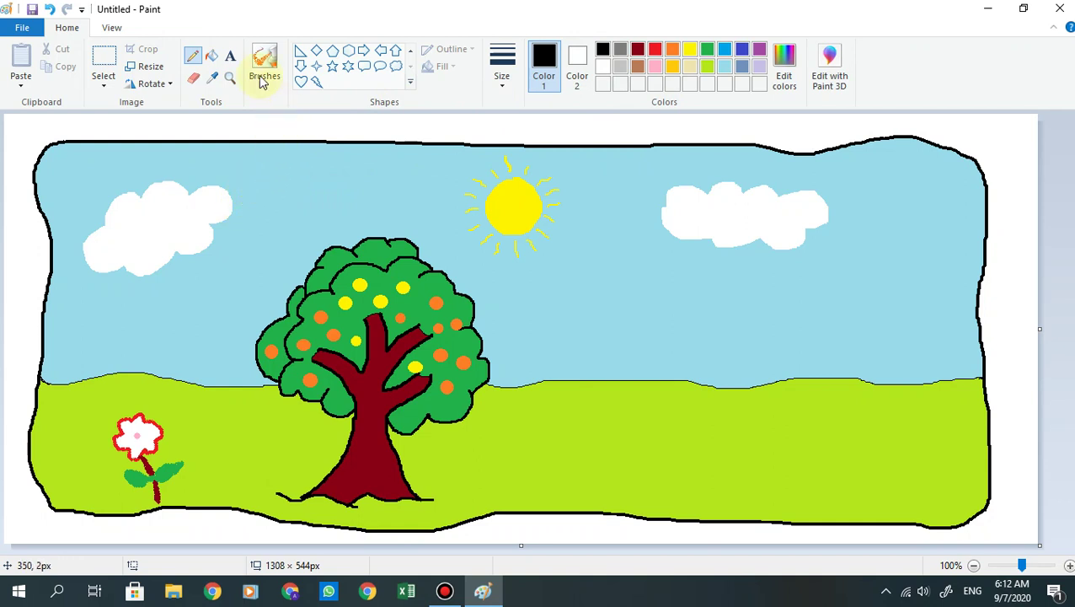
click(195, 66)
click(503, 78)
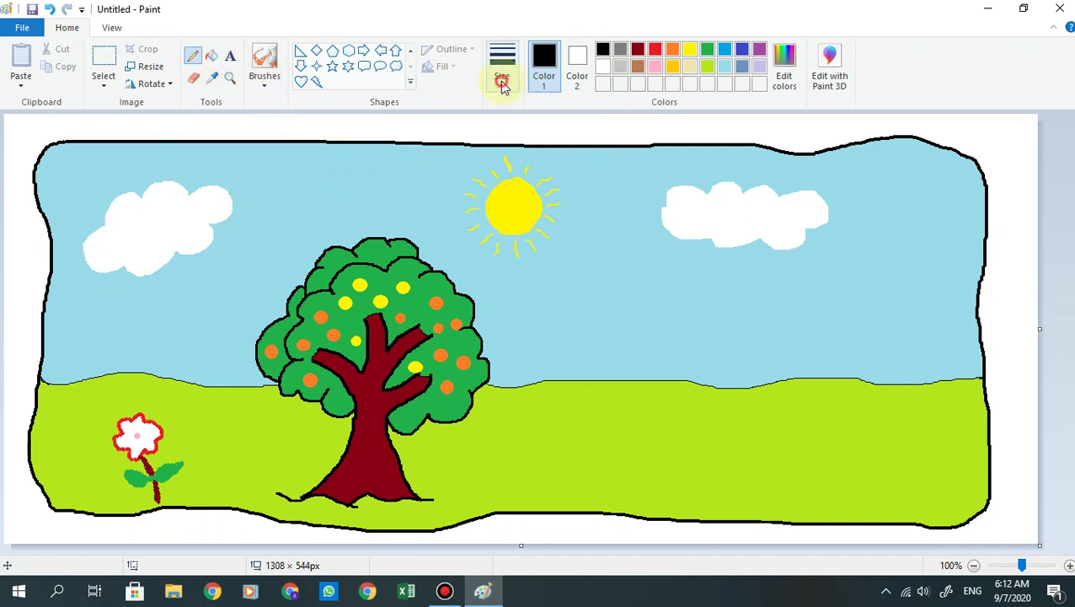
click(489, 143)
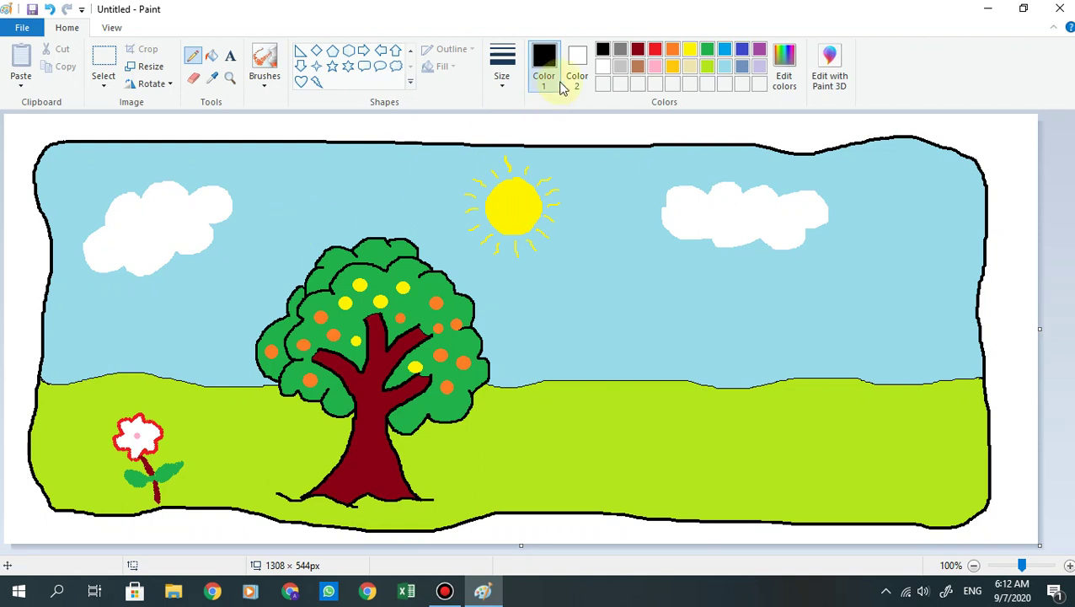
mouse_move(247, 205)
mouse_down()
mouse_move(250, 190)
mouse_move(268, 191)
mouse_up()
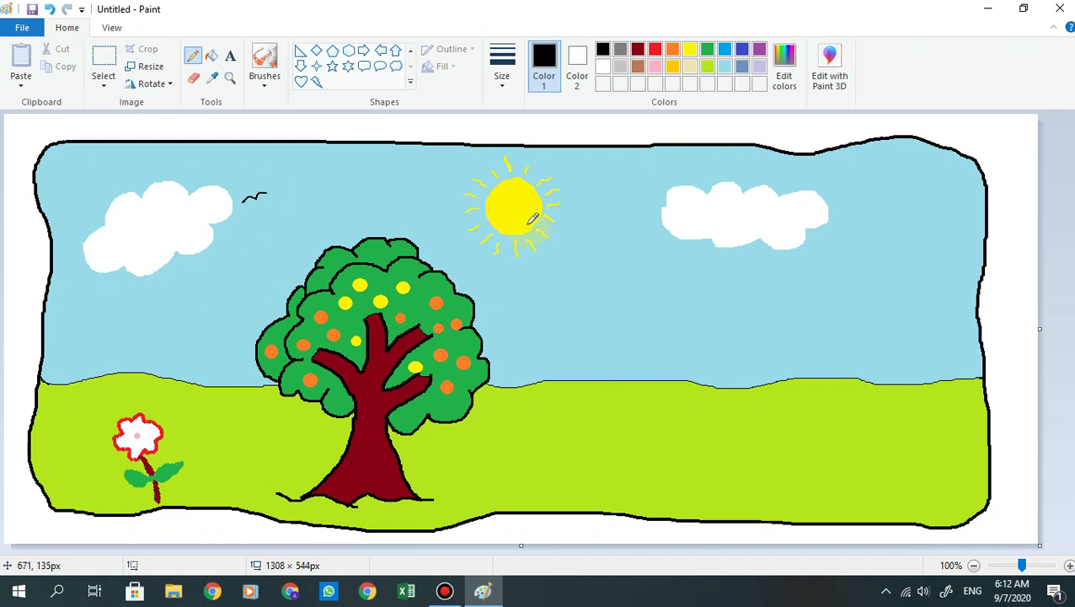
mouse_move(486, 291)
mouse_down()
mouse_move(510, 276)
mouse_move(511, 289)
mouse_up()
drag(867, 176, 894, 170)
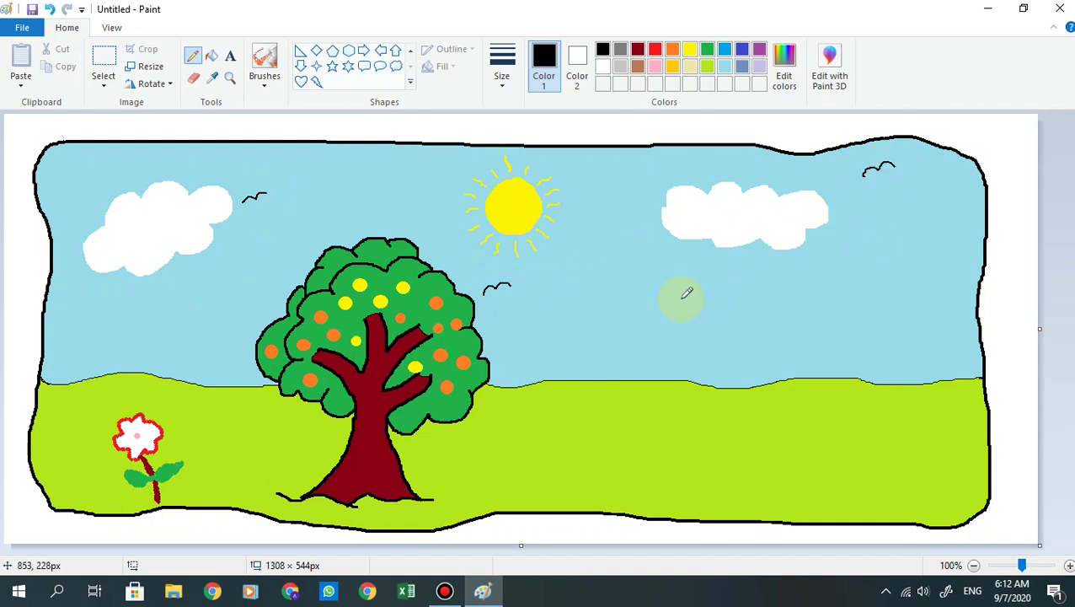
drag(682, 299, 712, 278)
mouse_move(495, 356)
mouse_down()
mouse_move(521, 340)
mouse_move(532, 347)
mouse_up()
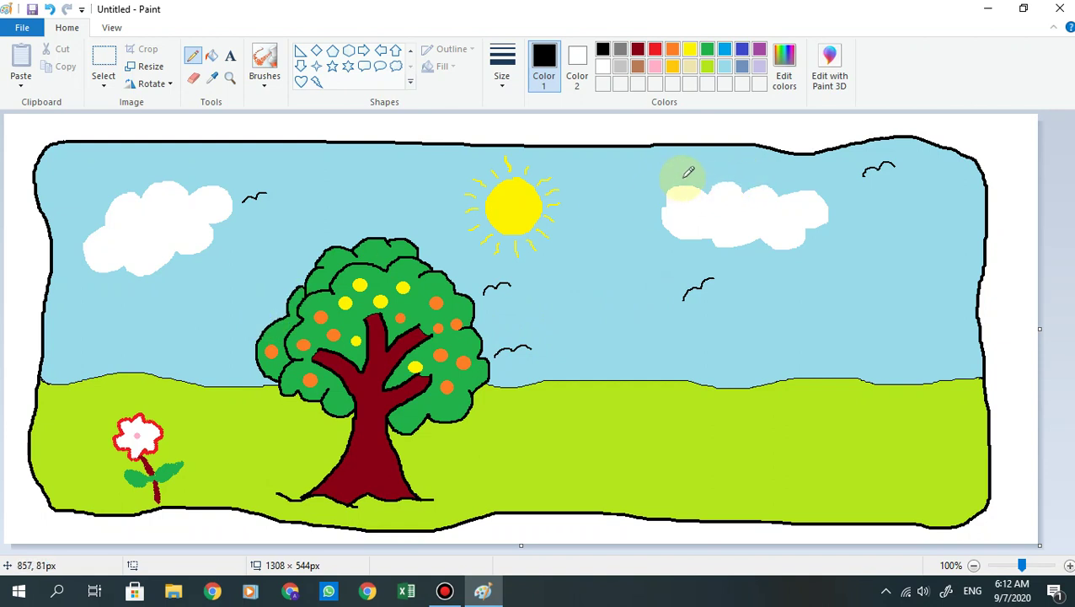
drag(682, 179, 702, 181)
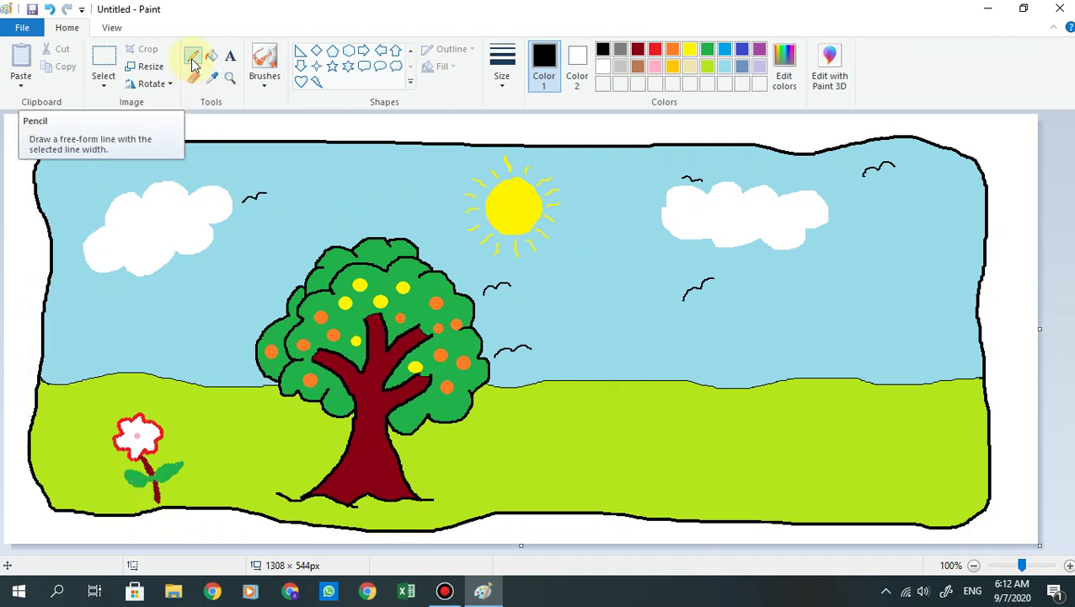
click(410, 50)
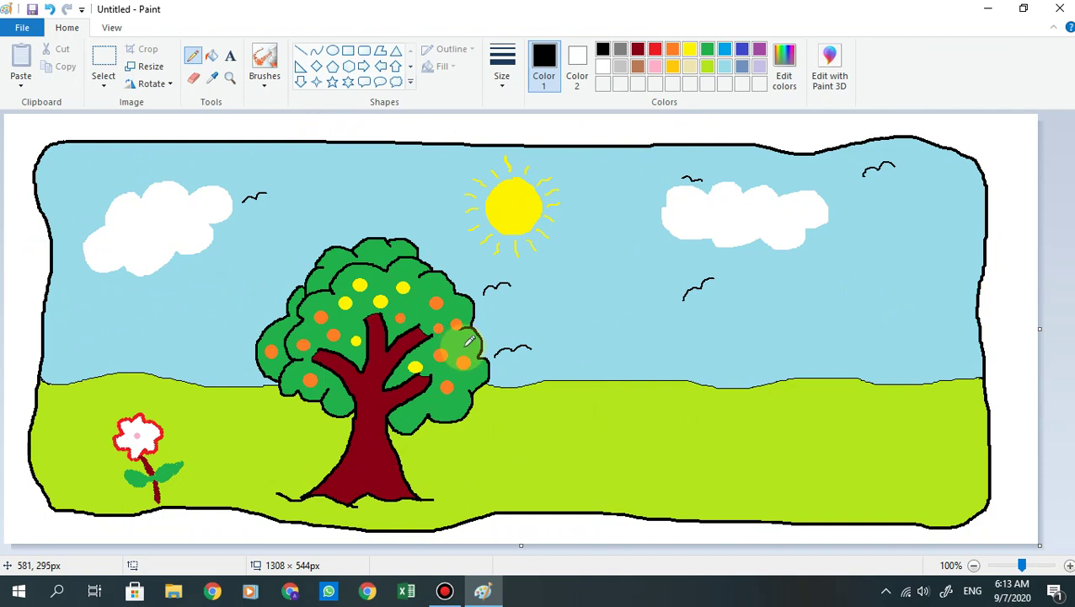
Step: Save the picture as a PNG named "pemandangan nama kelas" in the Documents folder
click(31, 10)
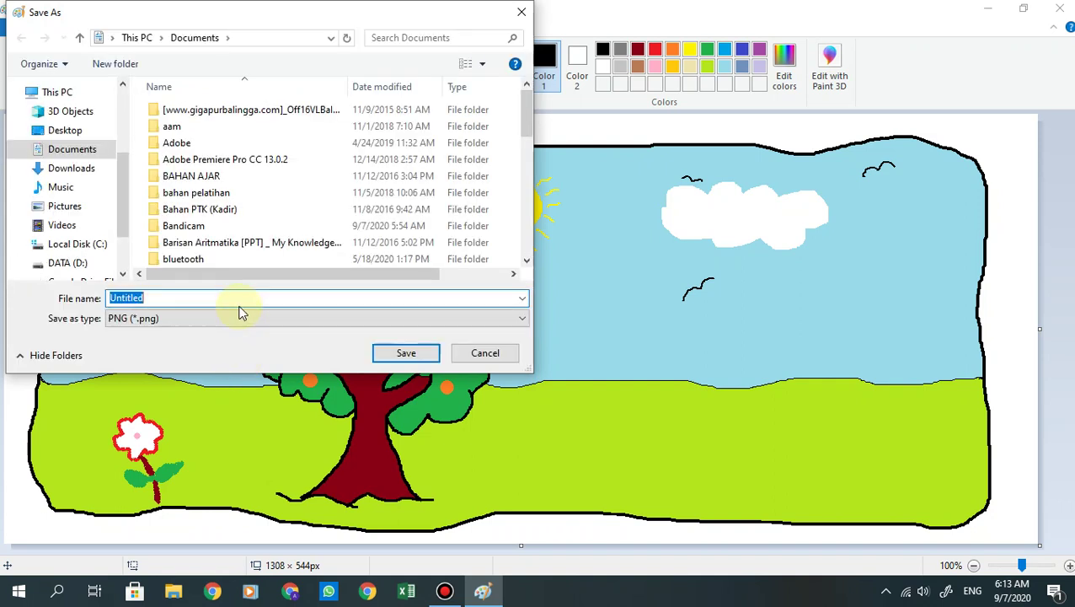
text(pemandangan)
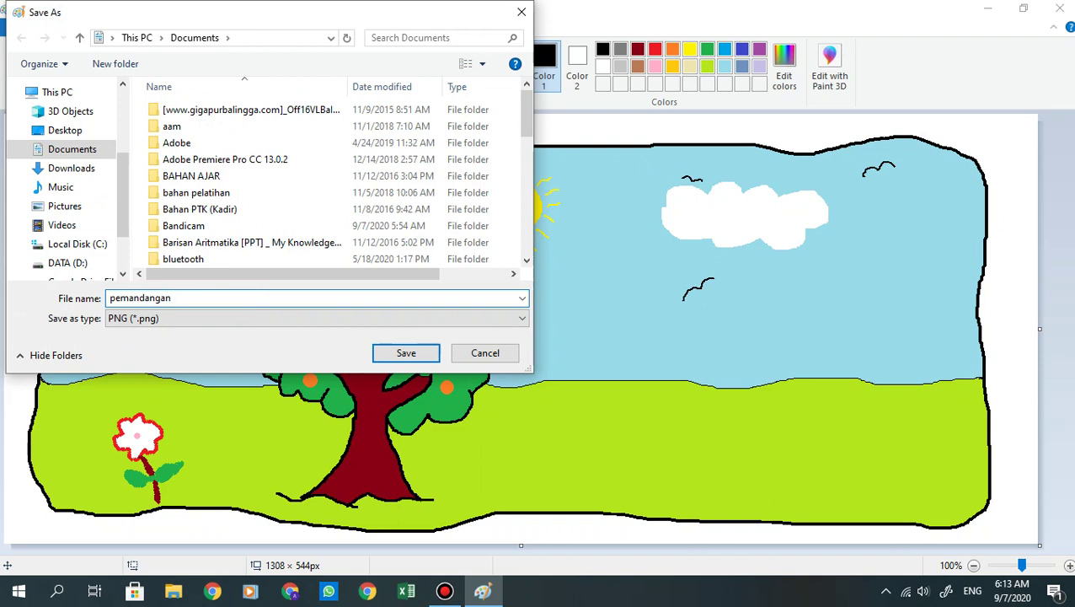
text( nama kelas)
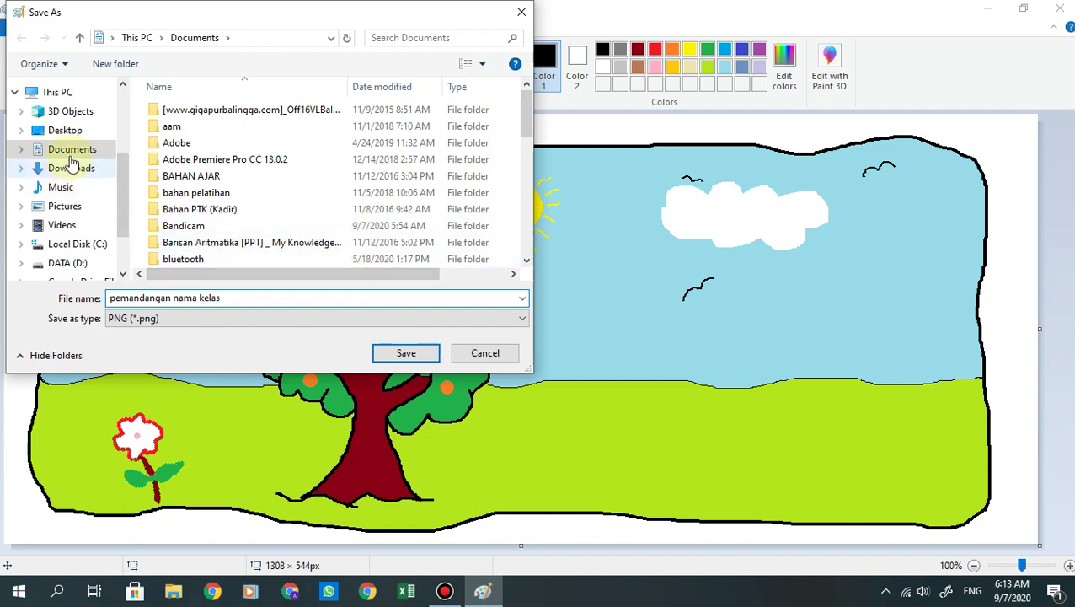
click(397, 357)
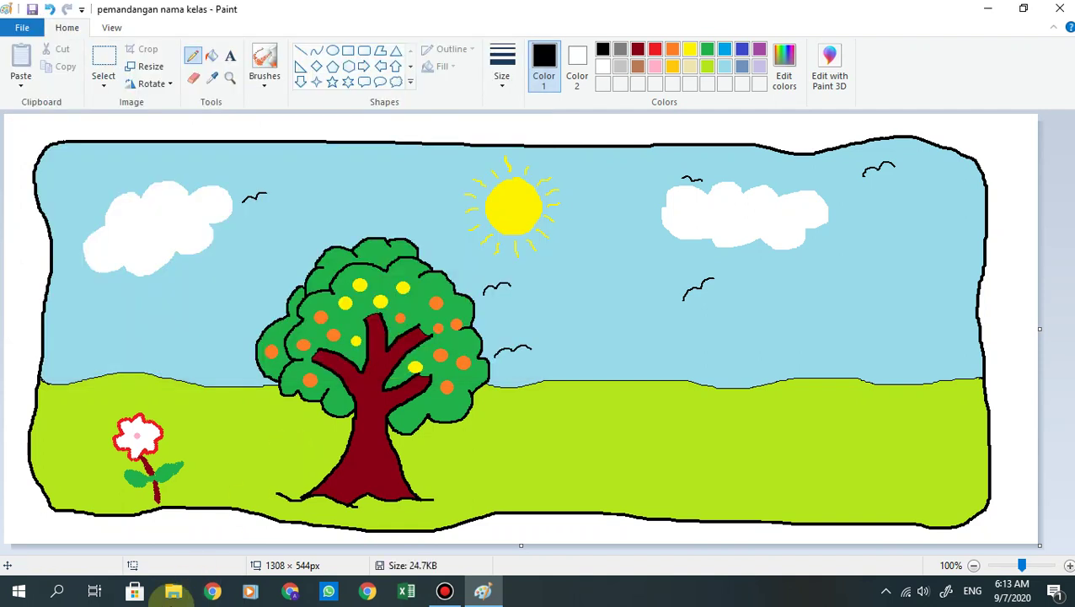
Step: Check the Documents folder in File Explorer for the saved "pemandangan nama kelas" picture and return to Paint
click(173, 594)
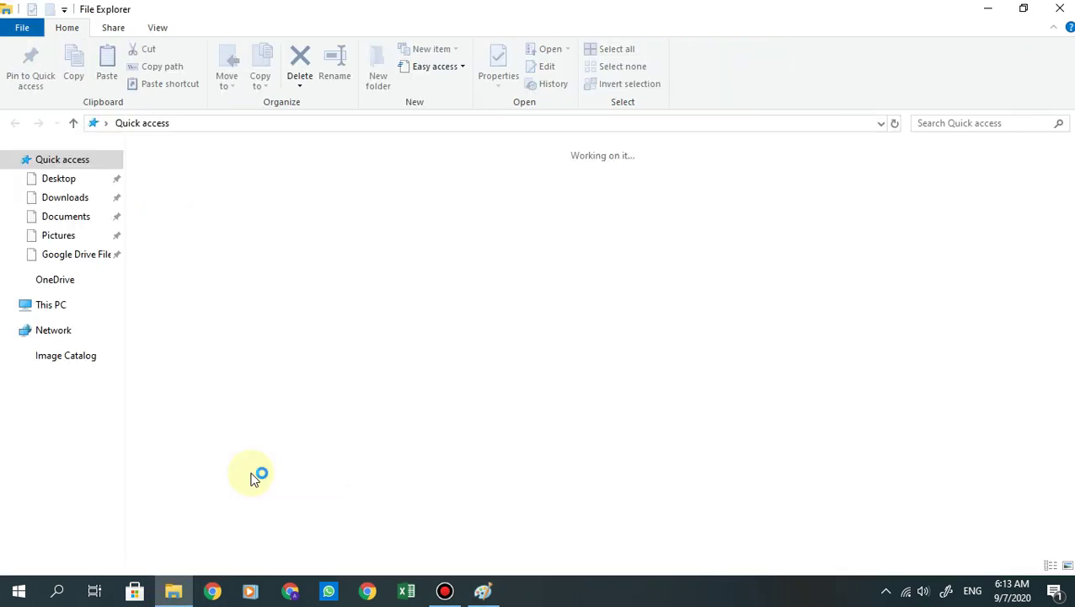
click(76, 218)
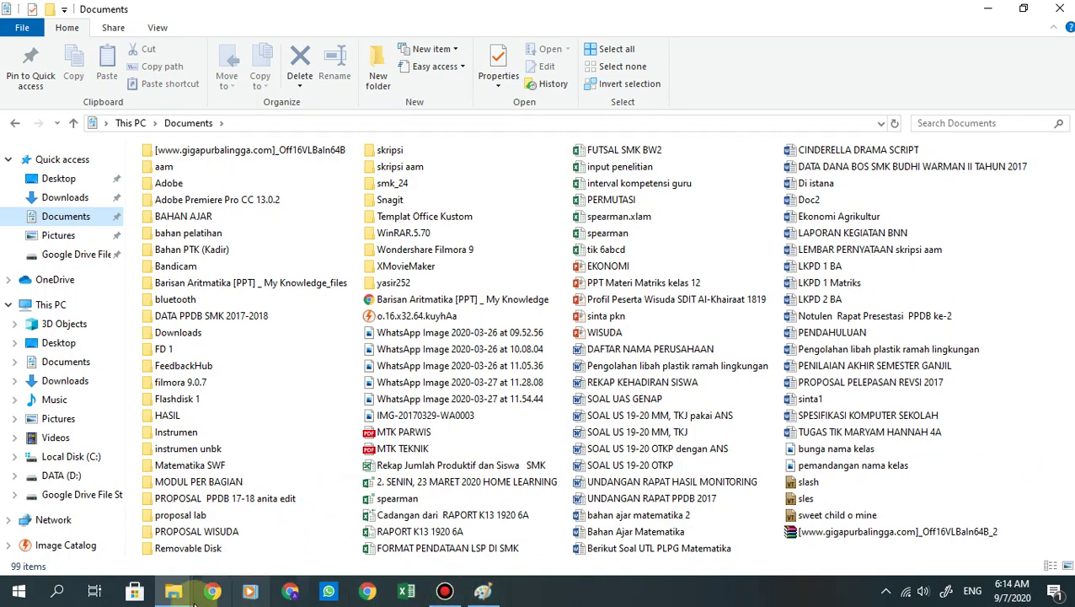
click(482, 592)
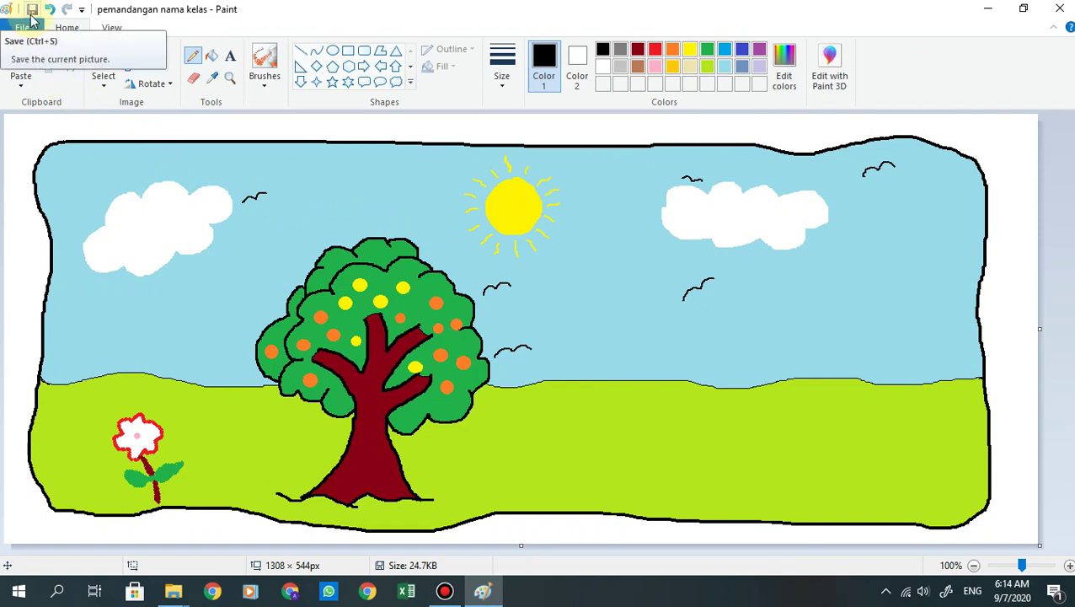
click(445, 591)
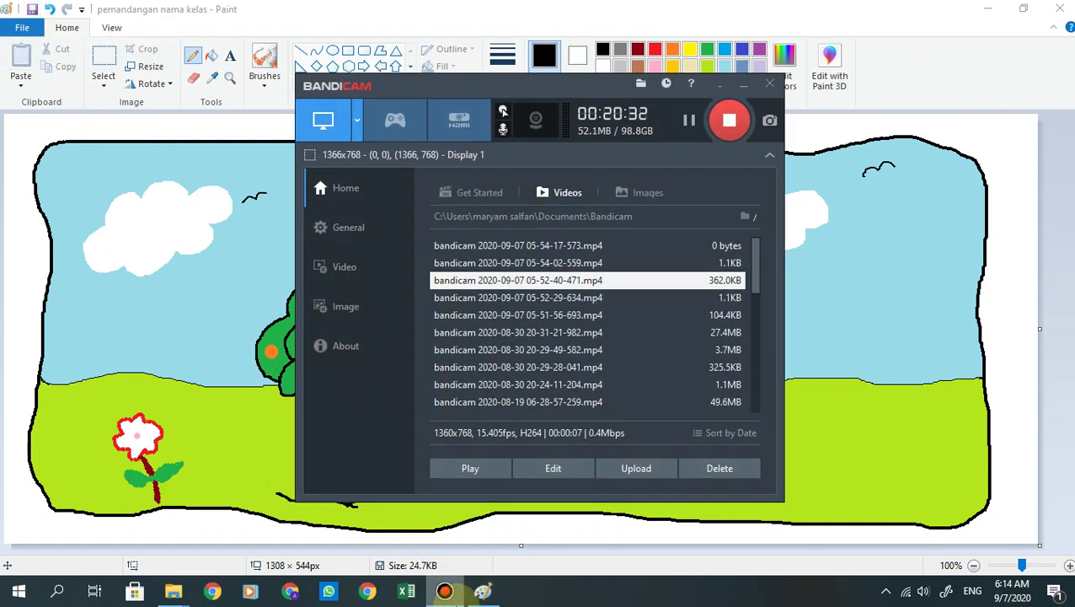